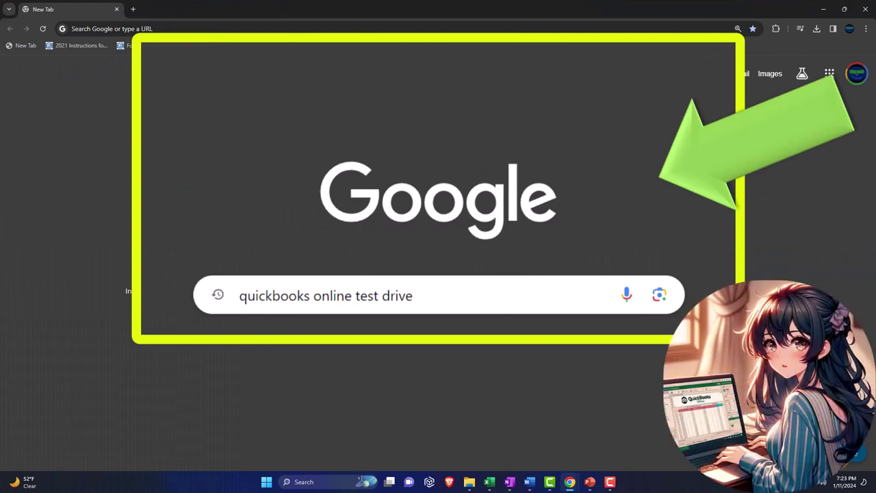
- Search the web for "quickbooks online test drive" and open the United States test drive link from Intuit's help article
{"action": "key", "text": "Return"}
{"action": "scroll", "coordinate": [643, 209], "scroll_direction": "down", "scroll_amount": 3}
{"action": "scroll", "coordinate": [646, 210], "scroll_direction": "down", "scroll_amount": 2}
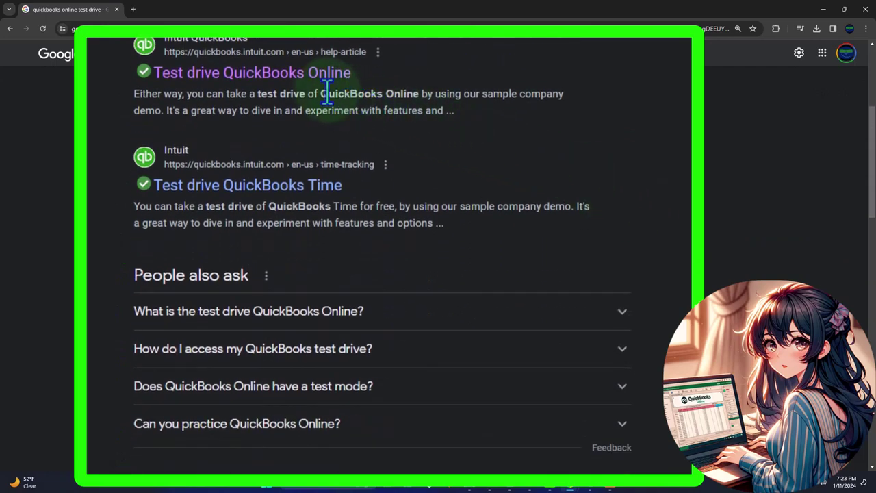
{"action": "left_click", "coordinate": [309, 80]}
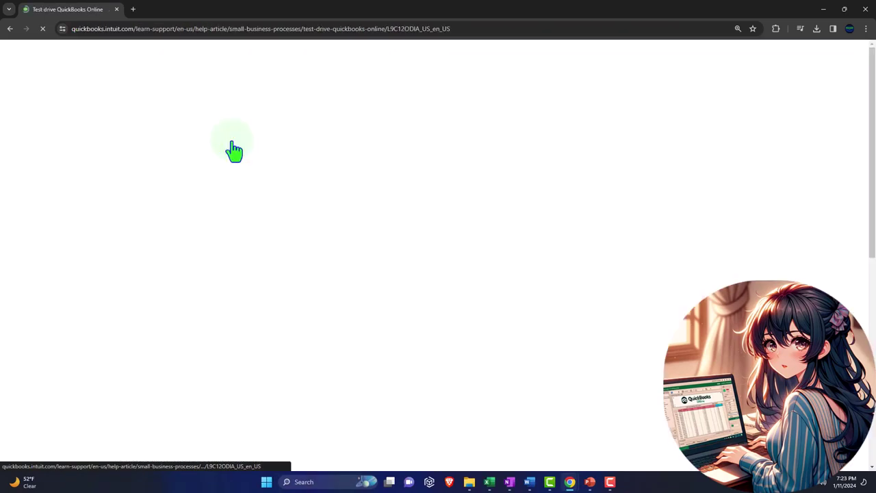
{"action": "scroll", "coordinate": [117, 245], "scroll_direction": "down", "scroll_amount": 5}
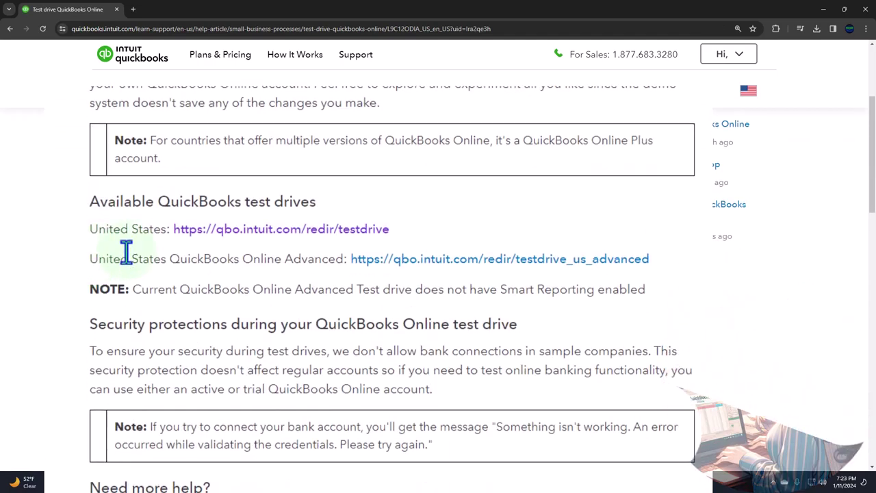
{"action": "left_click", "coordinate": [259, 230]}
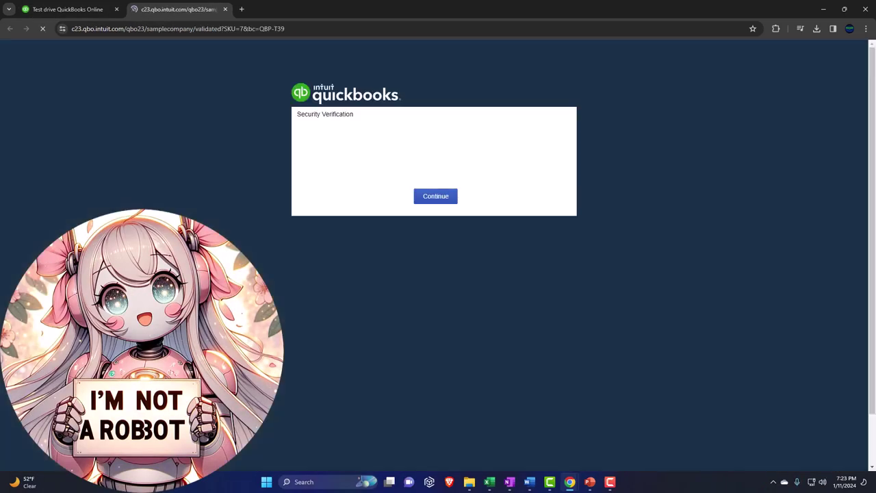
- Complete the security verification to enter the sample company, and dismiss the homepage tour and the menu introduction notice
{"action": "left_click", "coordinate": [378, 149]}
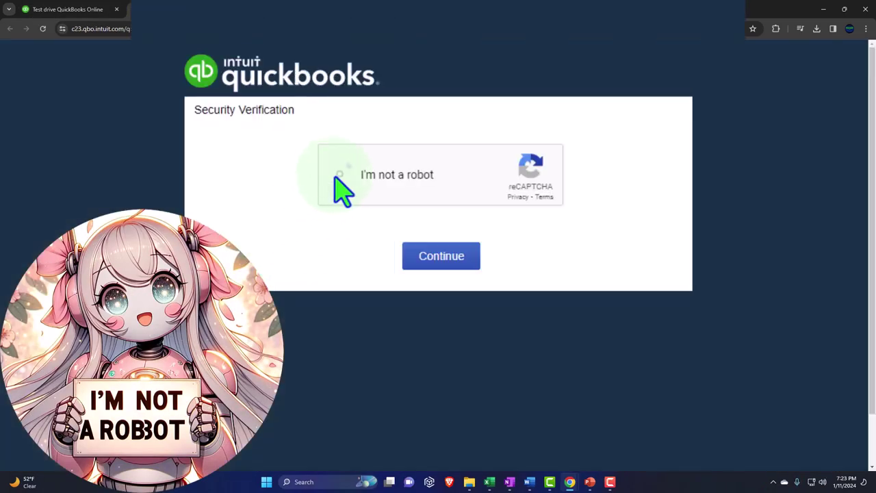
{"action": "left_click", "coordinate": [419, 263]}
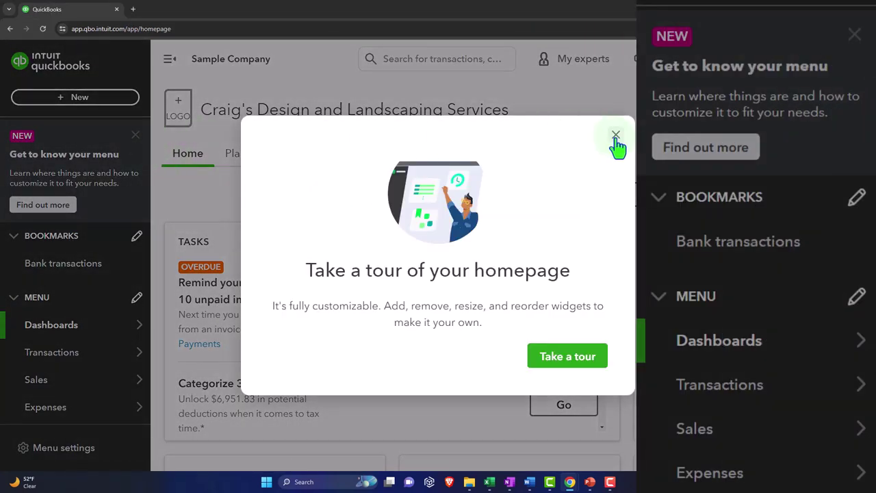
{"action": "left_click", "coordinate": [615, 136]}
{"action": "left_click", "coordinate": [135, 134]}
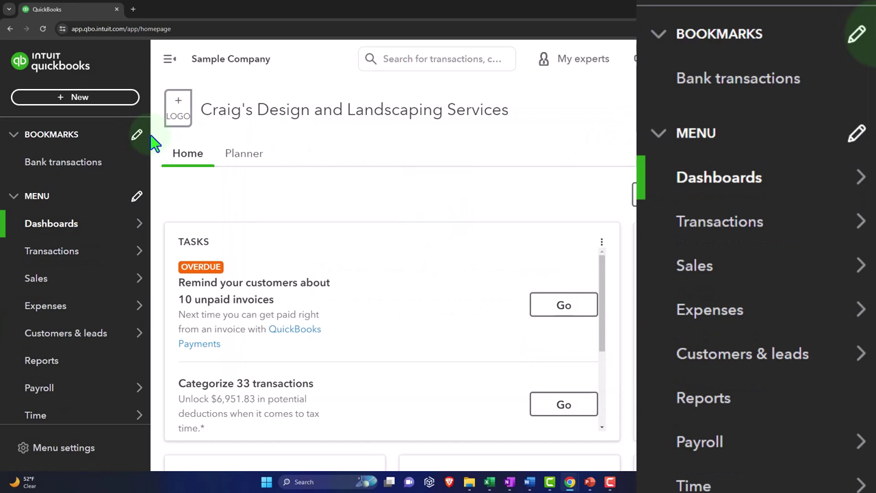
- Open the favorite Balance Sheet and Profit and Loss reports in separate new browser tabs
{"action": "left_click", "coordinate": [74, 372]}
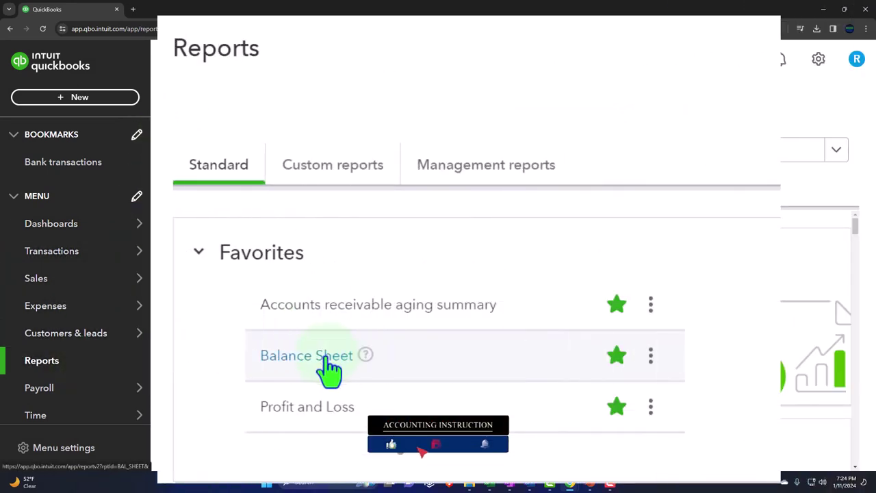
{"action": "right_click", "coordinate": [326, 357]}
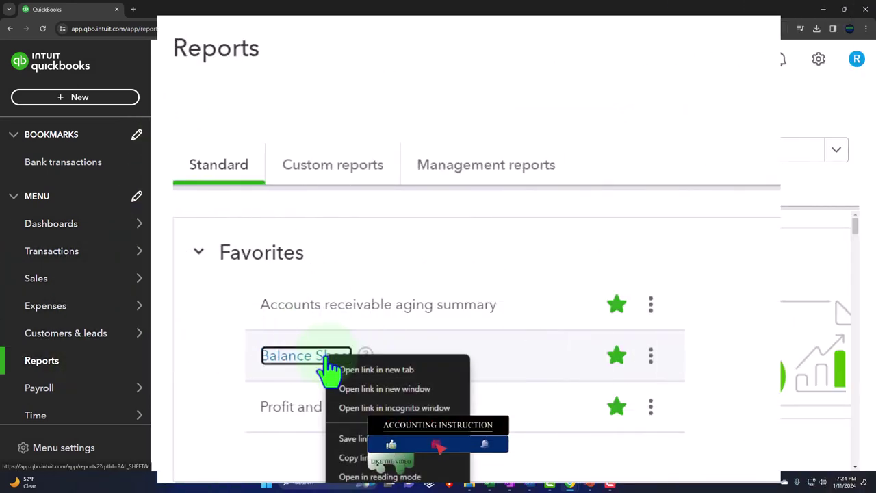
{"action": "left_click", "coordinate": [400, 373]}
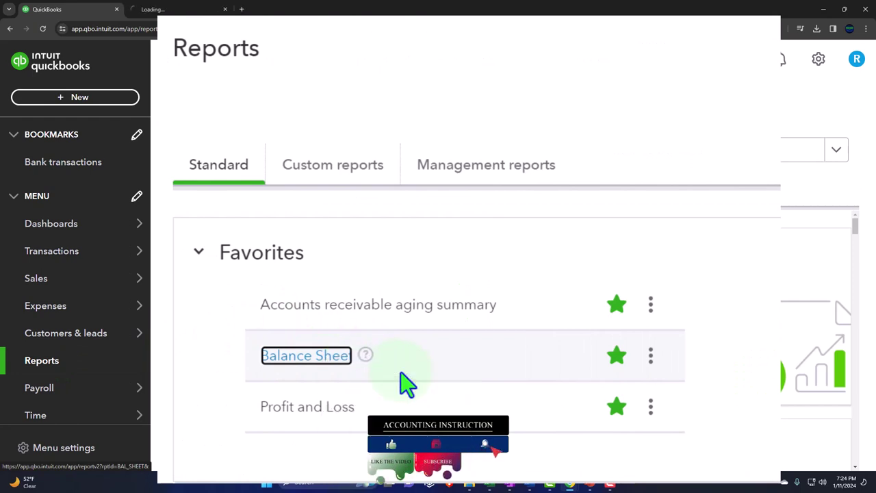
{"action": "right_click", "coordinate": [329, 417]}
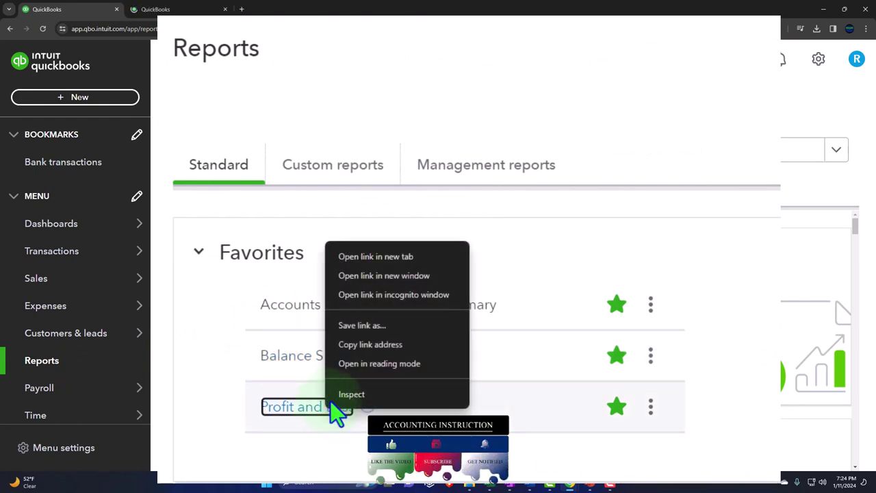
{"action": "left_click", "coordinate": [389, 255]}
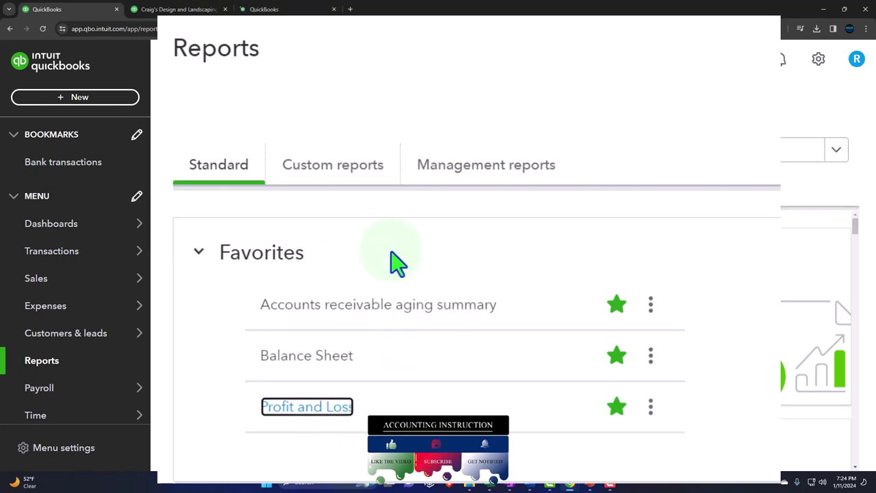
- Run the Balance Sheet report for the period 01/01/2023 to 12/31/2023
{"action": "left_click", "coordinate": [193, 12]}
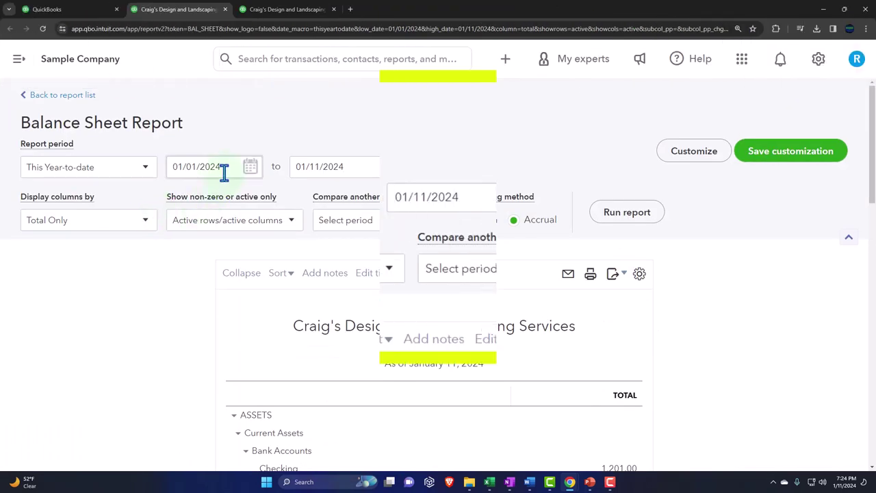
{"action": "left_click", "coordinate": [223, 173]}
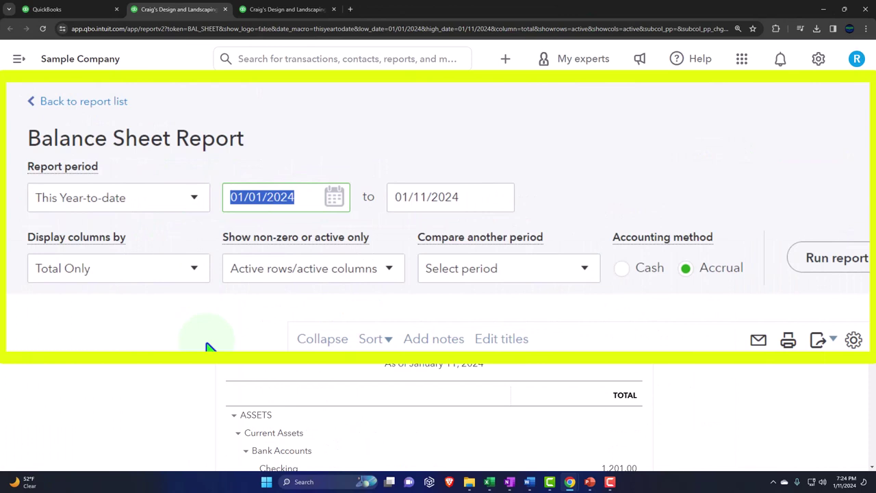
{"action": "type", "text": "010123"}
{"action": "key", "text": "Tab"}
{"action": "type", "text": "123123"}
{"action": "key", "text": "Tab"}
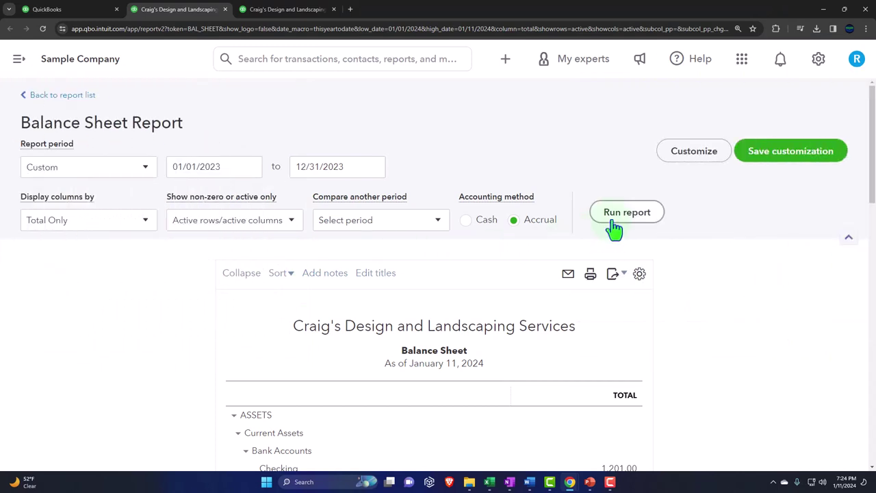
{"action": "left_click", "coordinate": [611, 229]}
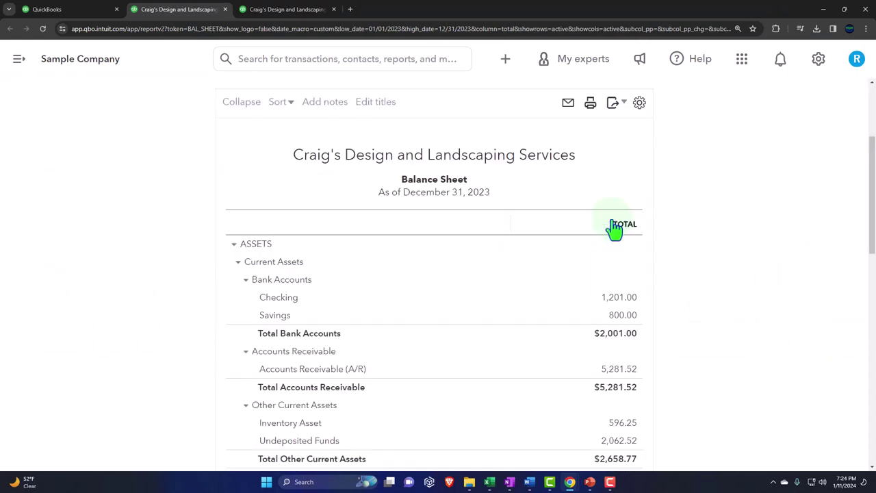
- Collapse the navigation sidebar beside the Profit and Loss report and run the report for 01/01/2023 to 12/31/2023
{"action": "left_click", "coordinate": [296, 10]}
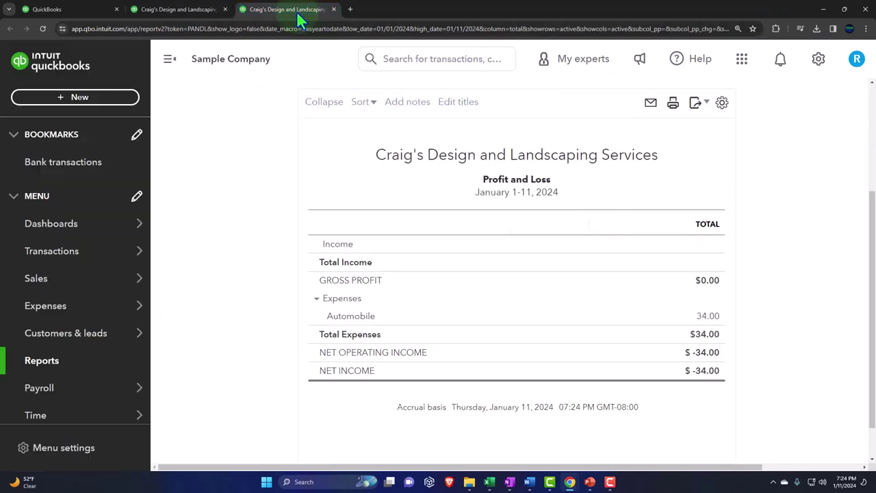
{"action": "left_click", "coordinate": [173, 60]}
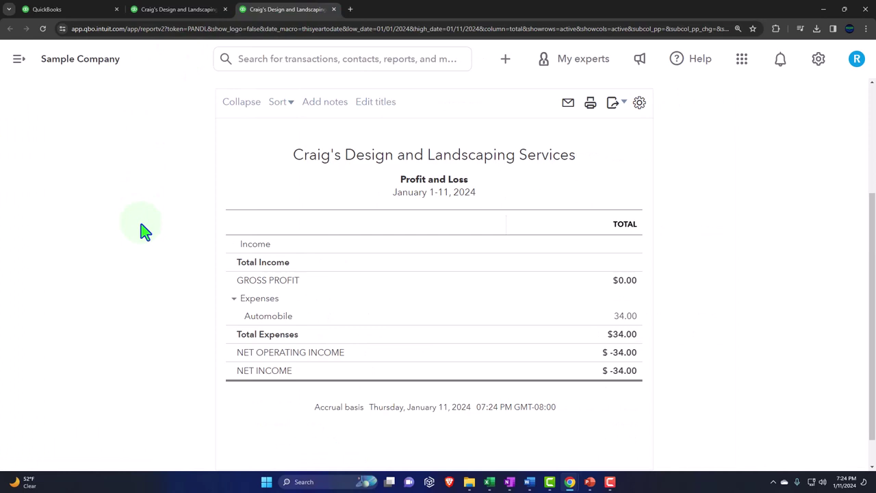
{"action": "scroll", "coordinate": [144, 232], "scroll_direction": "up", "scroll_amount": 2}
{"action": "left_click", "coordinate": [206, 132]}
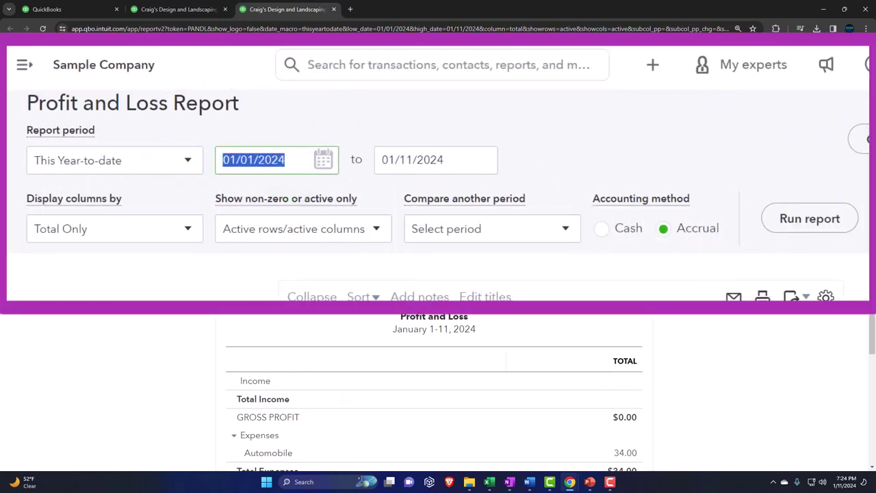
{"action": "type", "text": "01012023"}
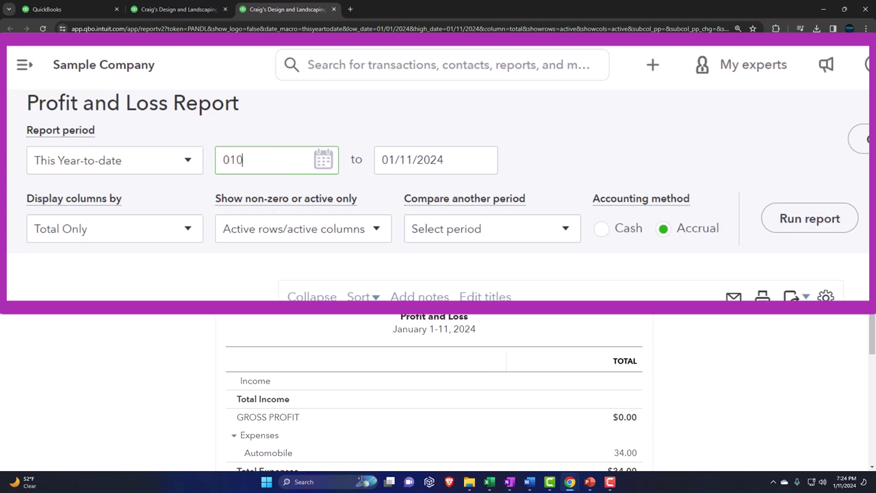
{"action": "key", "text": "Tab"}
{"action": "type", "text": "12/31/2023"}
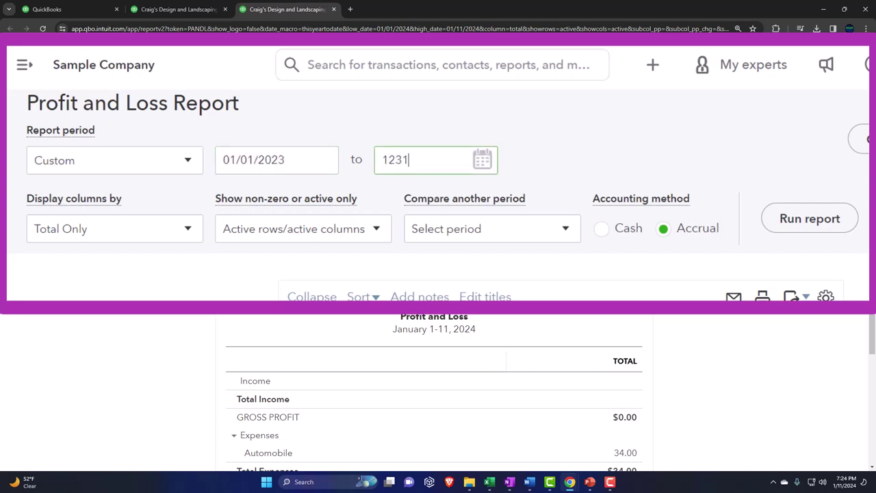
{"action": "key", "text": "Tab"}
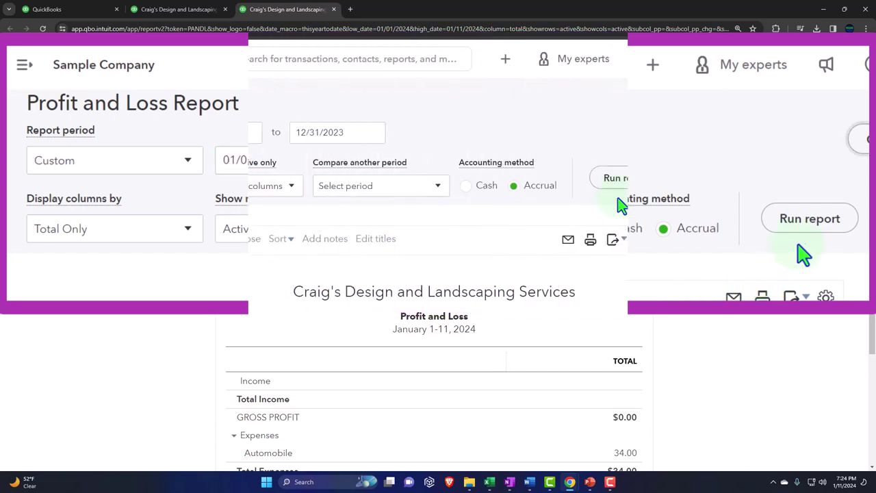
{"action": "left_click", "coordinate": [627, 177]}
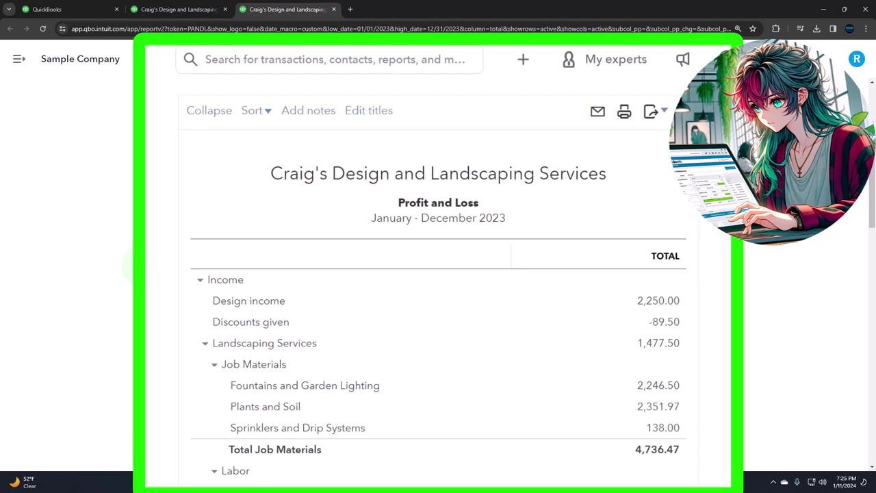
- Review the 2023 Profit and Loss income lines and the Balance Sheet's asset and current liability accounts
{"action": "scroll", "coordinate": [438, 294], "scroll_direction": "down", "scroll_amount": 1}
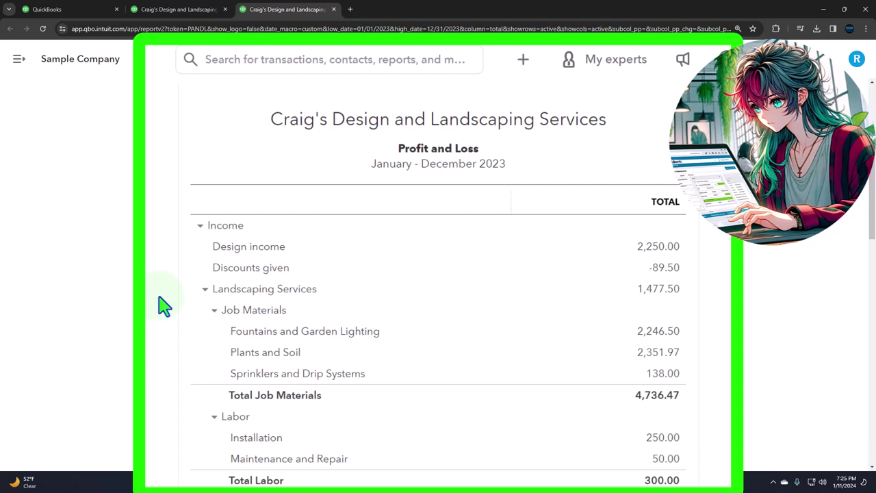
{"action": "left_click", "coordinate": [181, 11]}
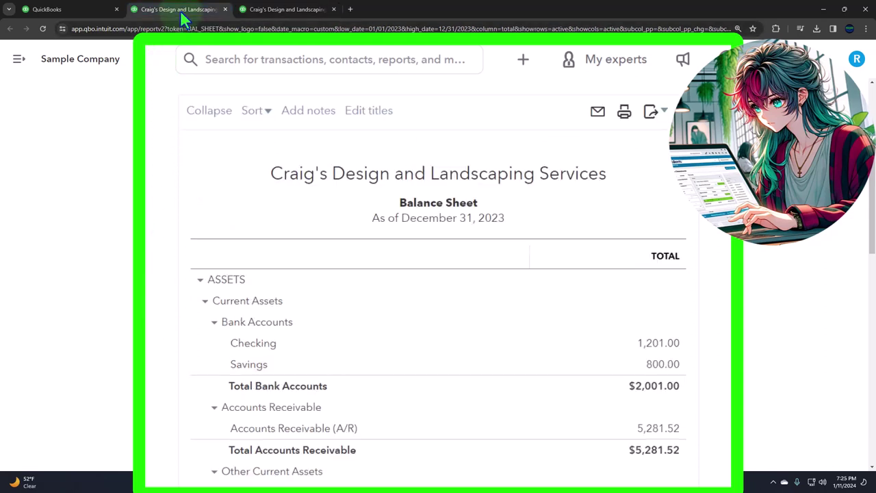
{"action": "scroll", "coordinate": [504, 308], "scroll_direction": "down", "scroll_amount": 3}
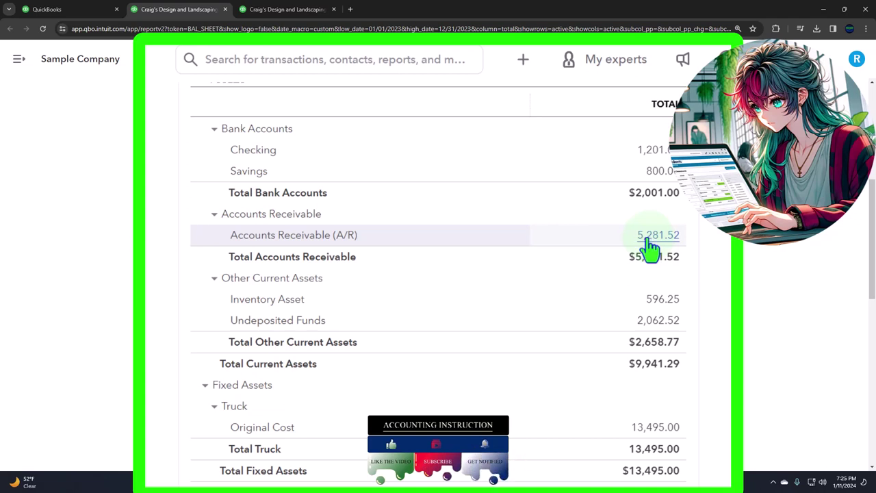
{"action": "scroll", "coordinate": [650, 249], "scroll_direction": "up", "scroll_amount": 2}
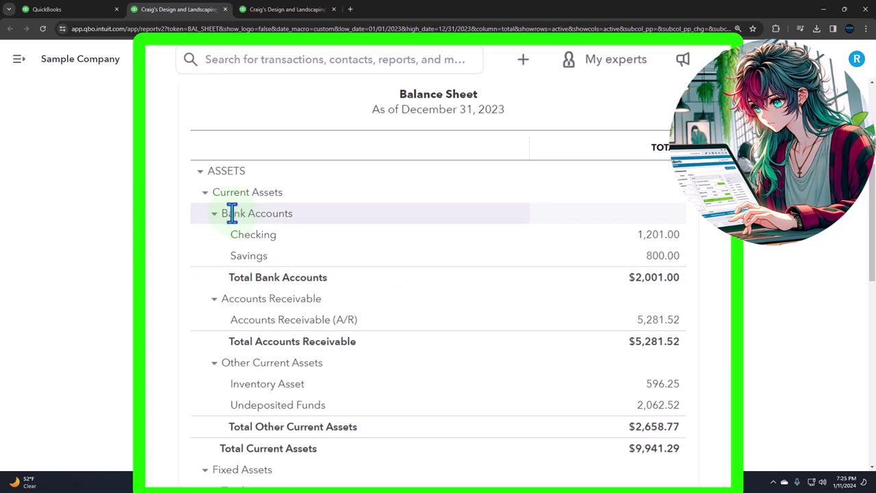
{"action": "scroll", "coordinate": [222, 213], "scroll_direction": "down", "scroll_amount": 5}
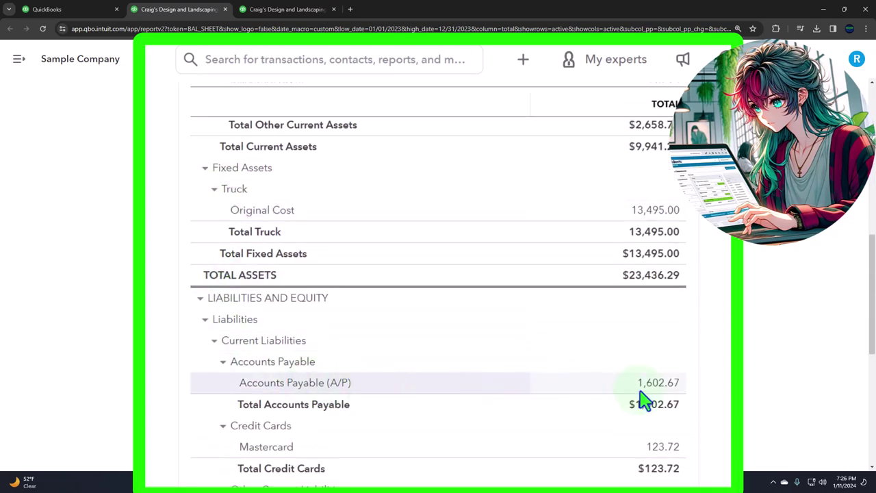
{"action": "scroll", "coordinate": [646, 400], "scroll_direction": "down", "scroll_amount": 2}
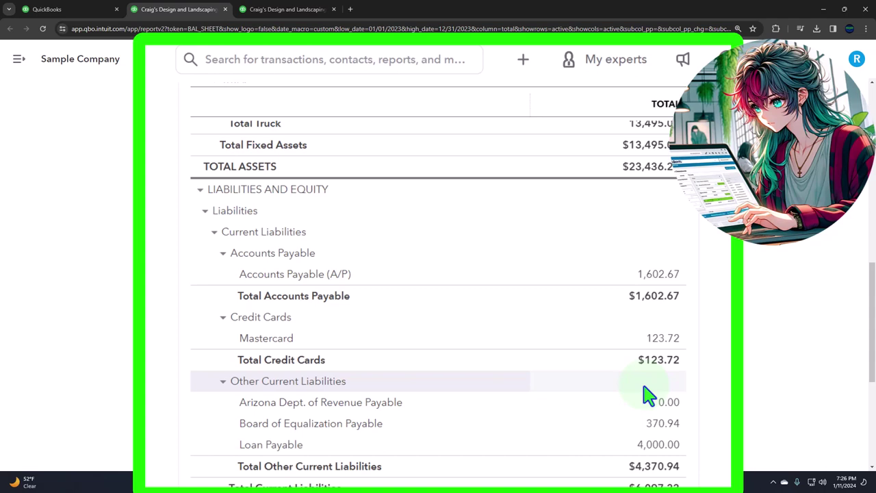
- View the transaction types that can be created, and compare the Profit and Loss income with the Balance Sheet's accounts receivable
{"action": "left_click", "coordinate": [284, 11]}
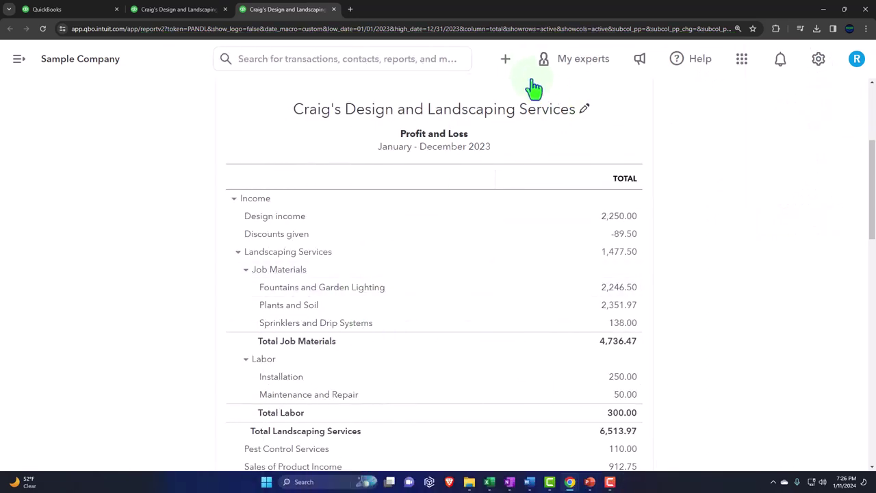
{"action": "left_click", "coordinate": [506, 61]}
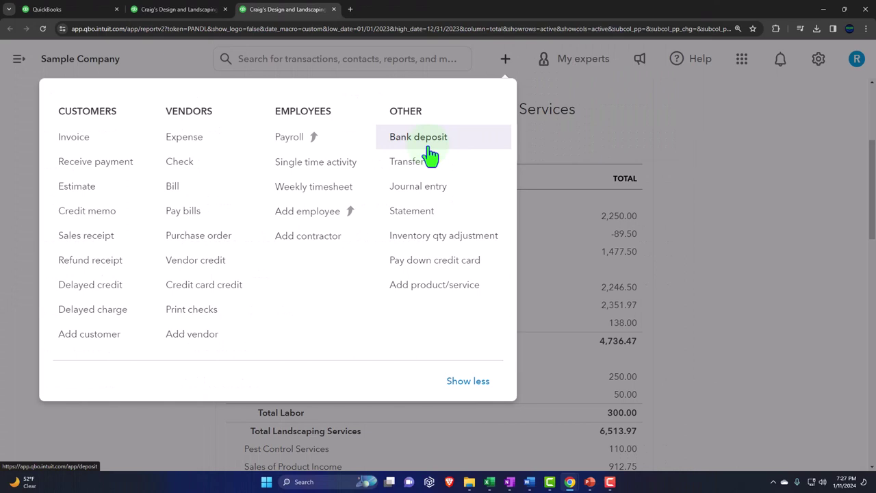
{"action": "left_click", "coordinate": [709, 221]}
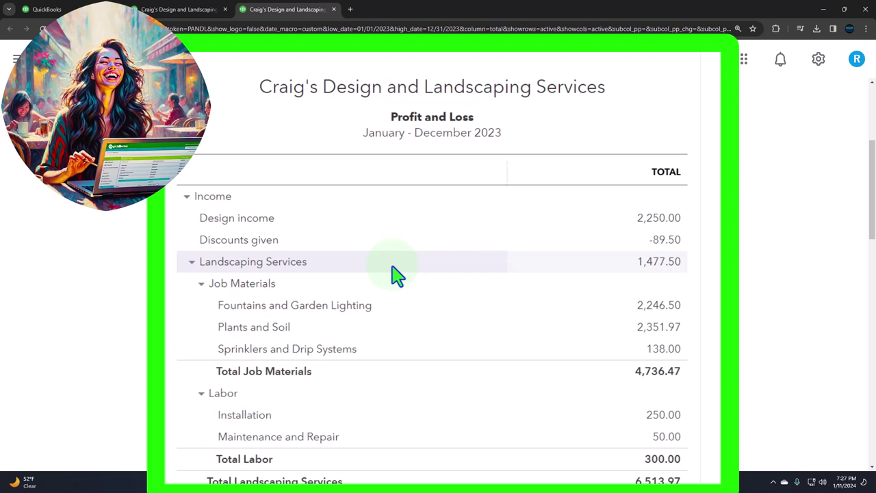
{"action": "scroll", "coordinate": [396, 274], "scroll_direction": "down", "scroll_amount": 1}
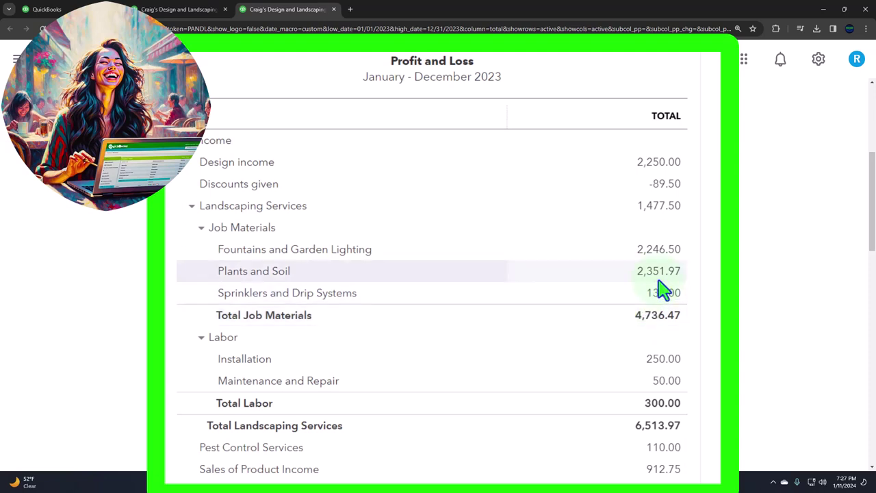
{"action": "left_click", "coordinate": [176, 10]}
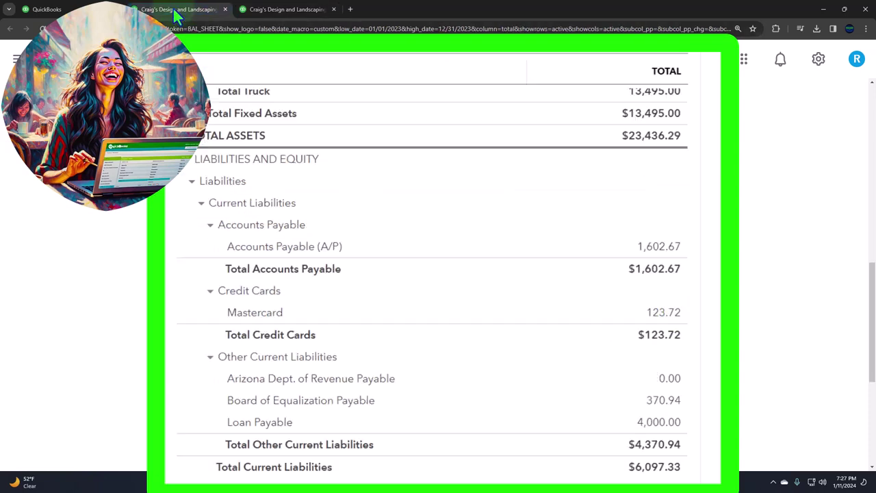
{"action": "scroll", "coordinate": [379, 290], "scroll_direction": "up", "scroll_amount": 4}
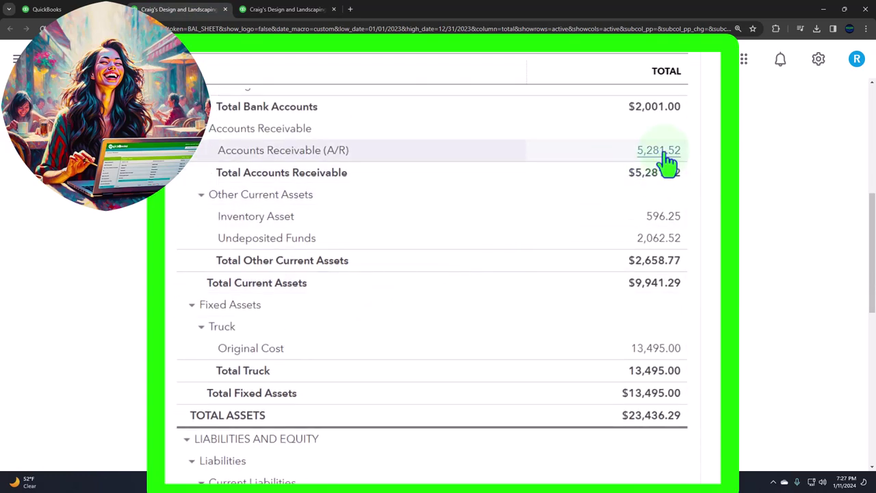
- Examine the liability accounts on the 2023 Balance Sheet and return to the Profit and Loss report
{"action": "scroll", "coordinate": [657, 322], "scroll_direction": "down", "scroll_amount": 3}
{"action": "scroll", "coordinate": [657, 321], "scroll_direction": "down", "scroll_amount": 2}
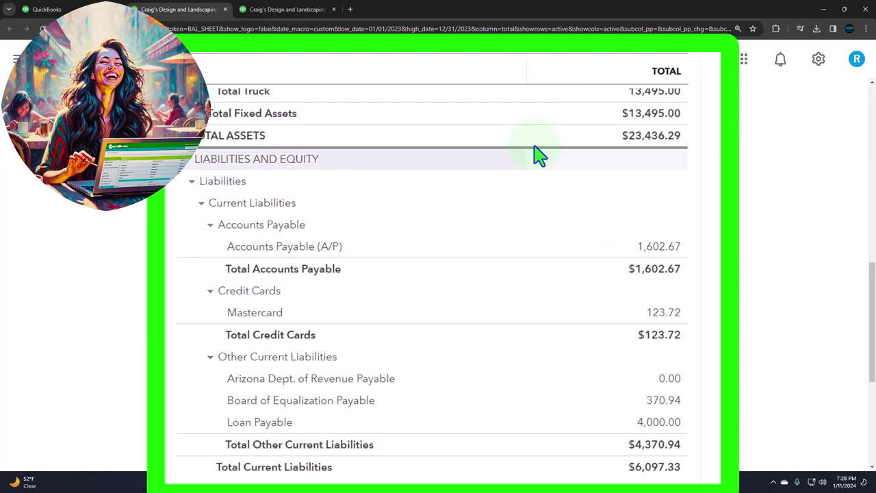
{"action": "left_click", "coordinate": [301, 11]}
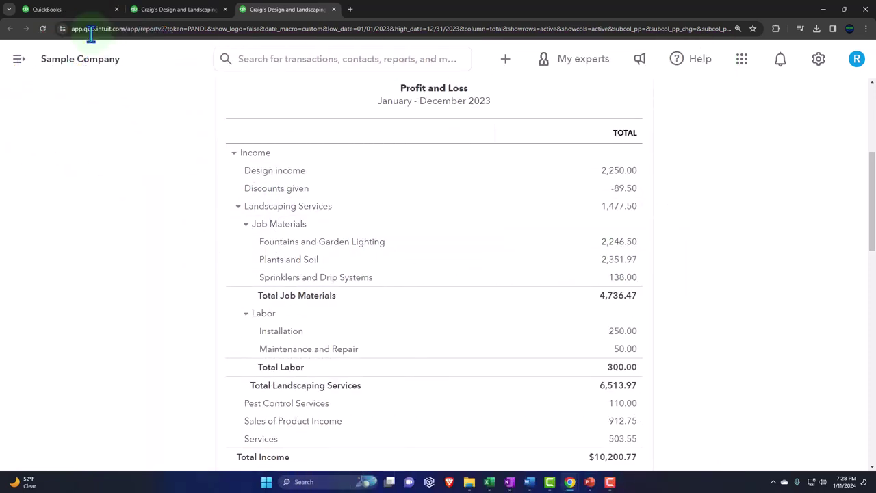
- Return to the list of standard reports and collapse the navigation sidebar beside it
{"action": "left_click", "coordinate": [74, 12]}
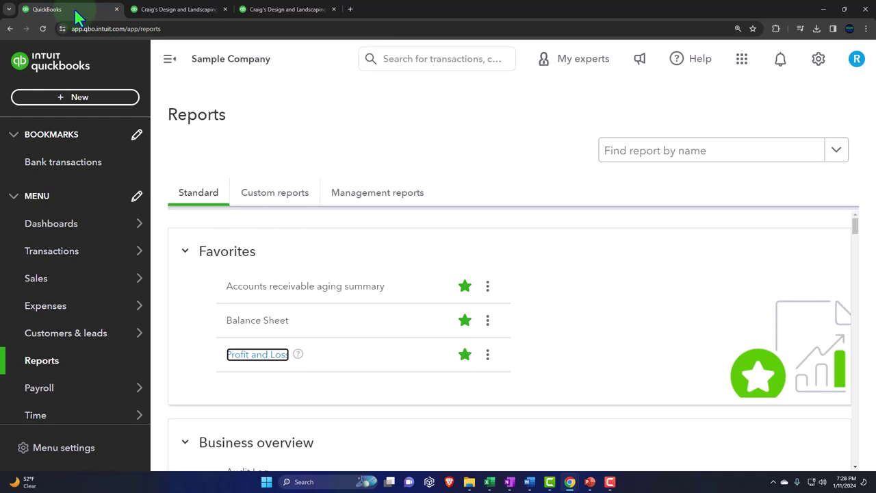
{"action": "left_click", "coordinate": [39, 361]}
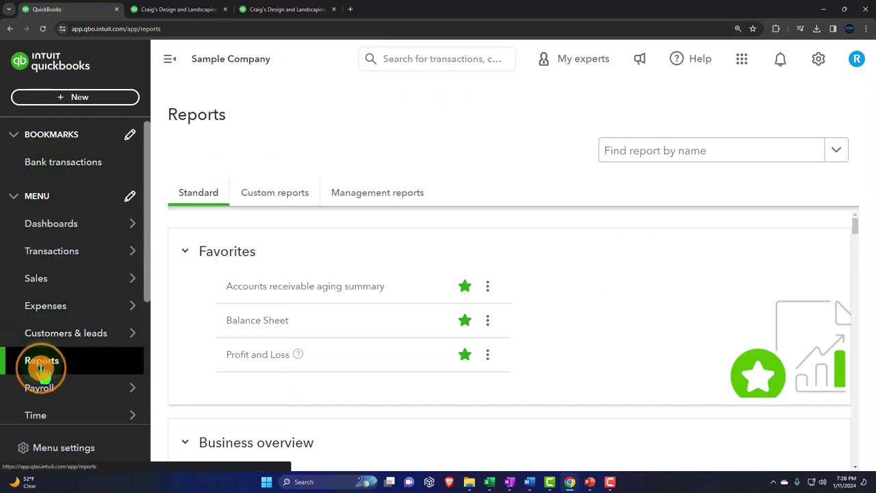
{"action": "left_click", "coordinate": [170, 60]}
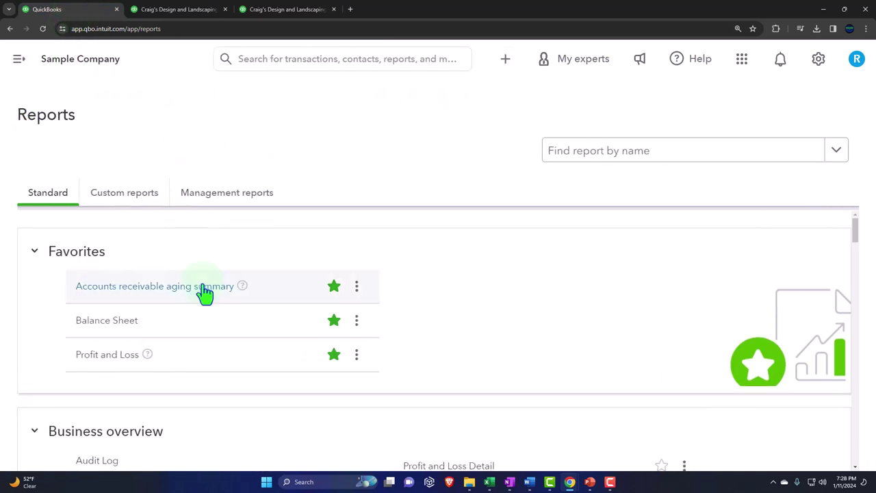
- Open the Income by Customer Summary and Sales by Customer Summary reports from the Sales and customers group, each in a new browser tab
{"action": "scroll", "coordinate": [205, 291], "scroll_direction": "down", "scroll_amount": 2}
{"action": "scroll", "coordinate": [207, 293], "scroll_direction": "down", "scroll_amount": 5}
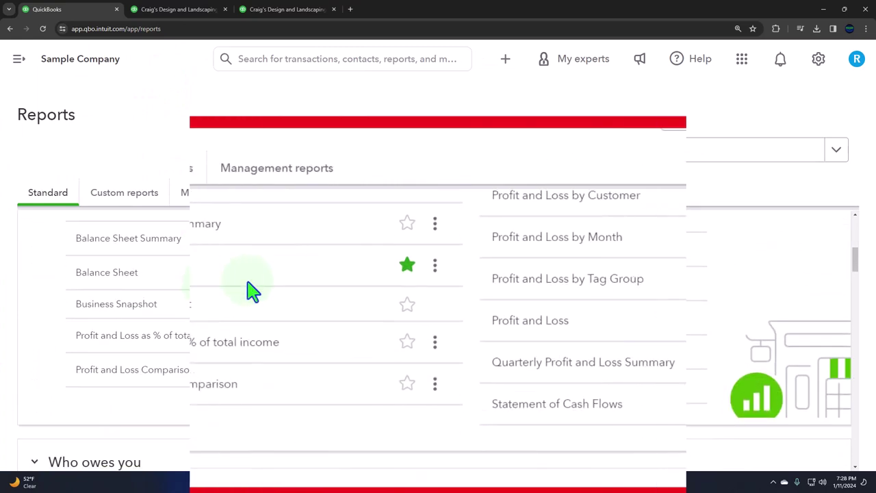
{"action": "scroll", "coordinate": [253, 291], "scroll_direction": "down", "scroll_amount": 5}
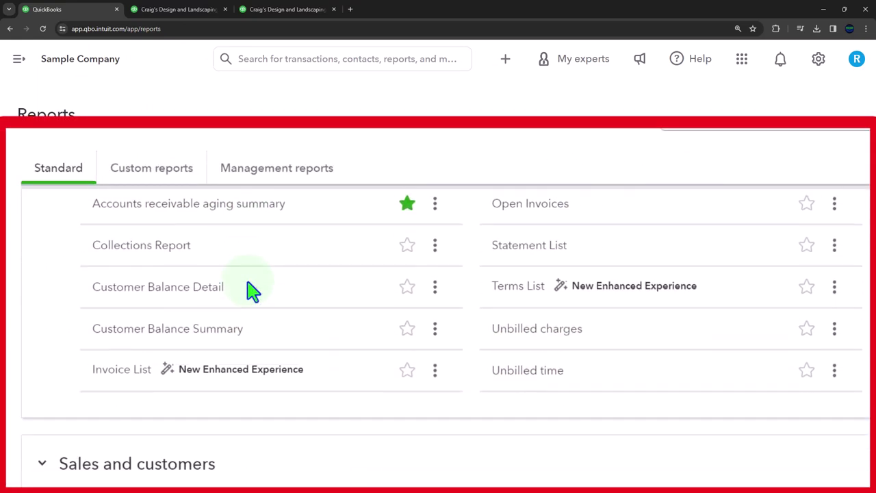
{"action": "scroll", "coordinate": [253, 291], "scroll_direction": "down", "scroll_amount": 3}
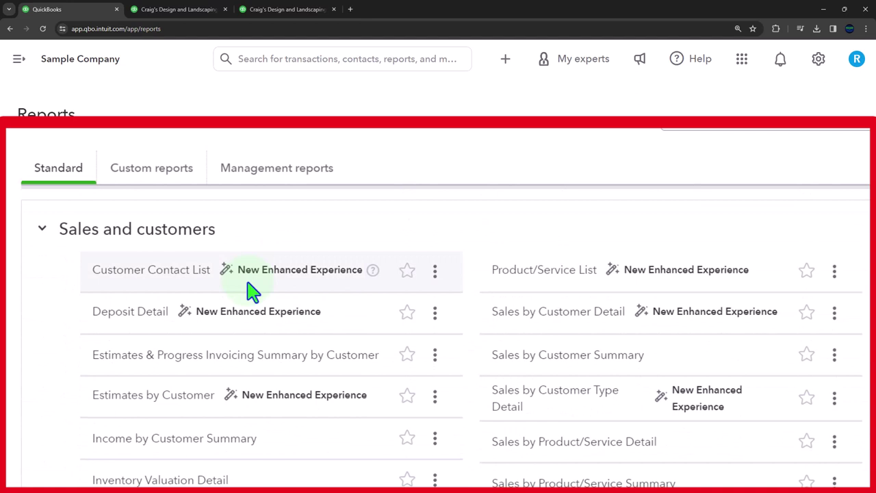
{"action": "key", "text": "ctrl+minus"}
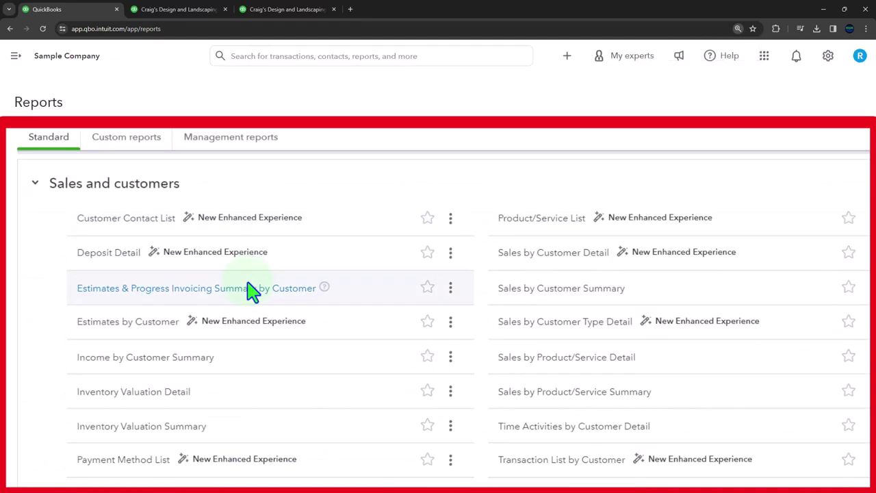
{"action": "scroll", "coordinate": [250, 290], "scroll_direction": "down", "scroll_amount": 1}
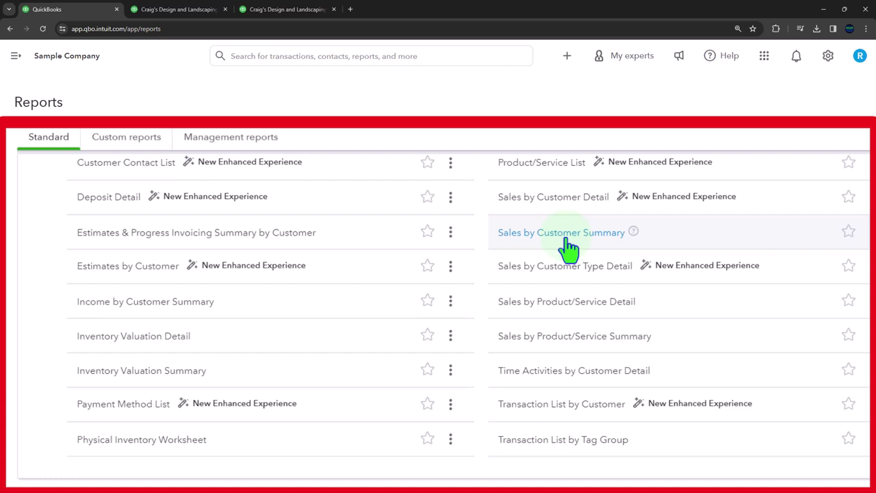
{"action": "right_click", "coordinate": [176, 312]}
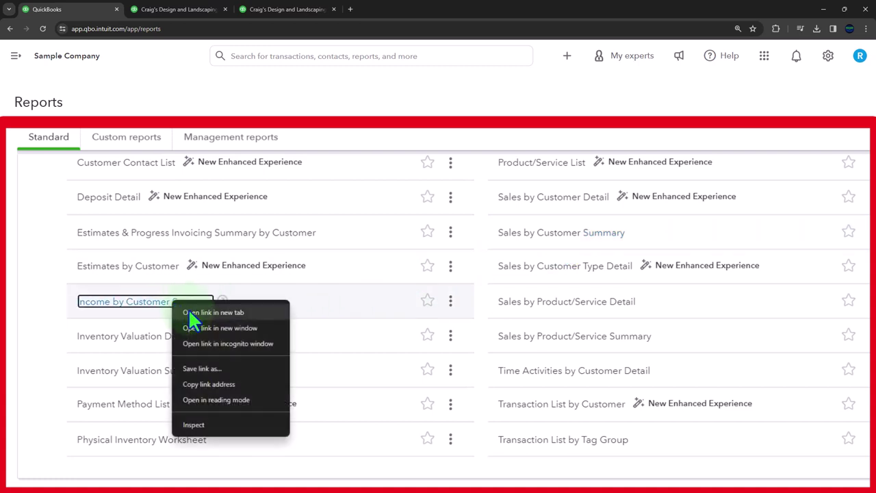
{"action": "left_click", "coordinate": [198, 312]}
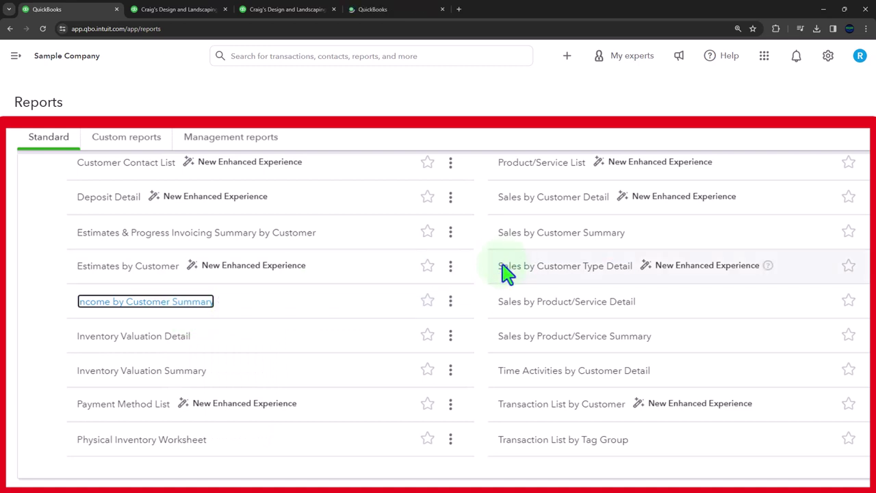
{"action": "right_click", "coordinate": [551, 235]}
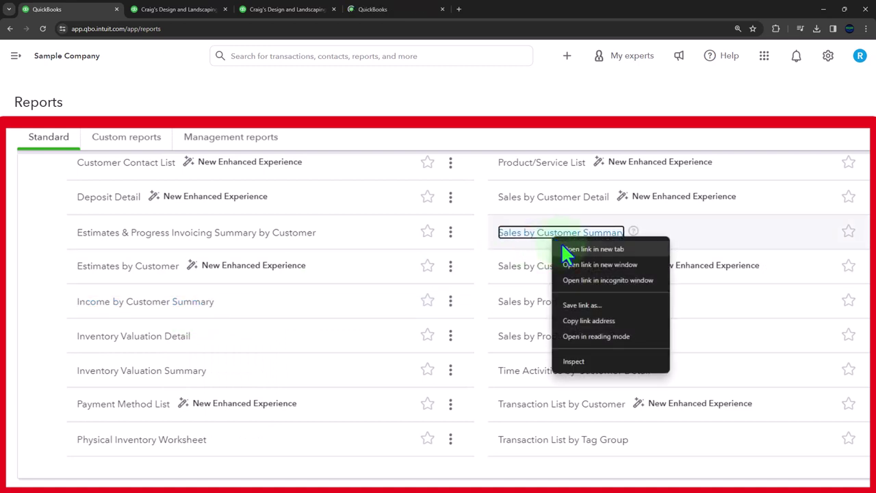
{"action": "left_click", "coordinate": [564, 248]}
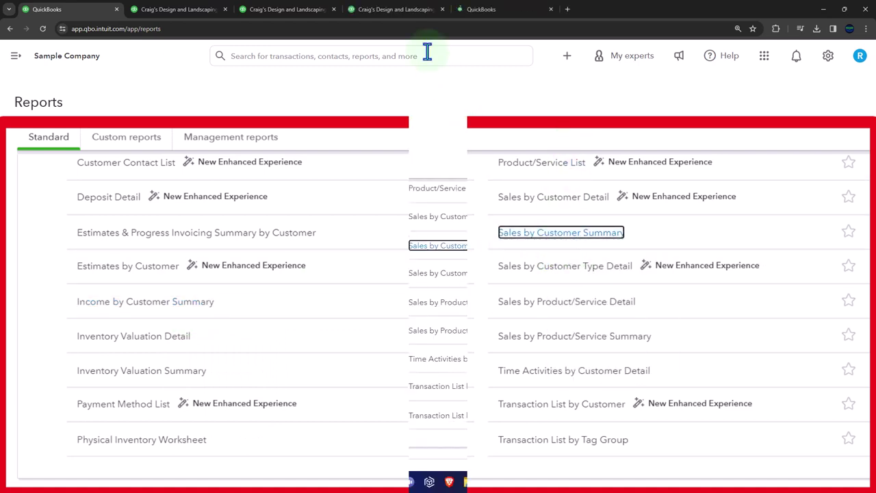
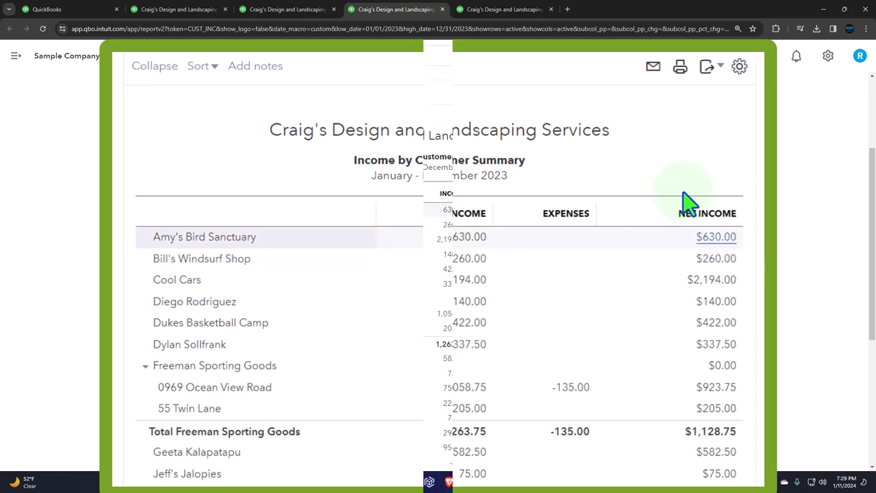
- Collapse the navigation sidebar beside the Sales by Customer Summary and run the report for 01/01/2023 to 12/31/2023
{"action": "left_click", "coordinate": [504, 10]}
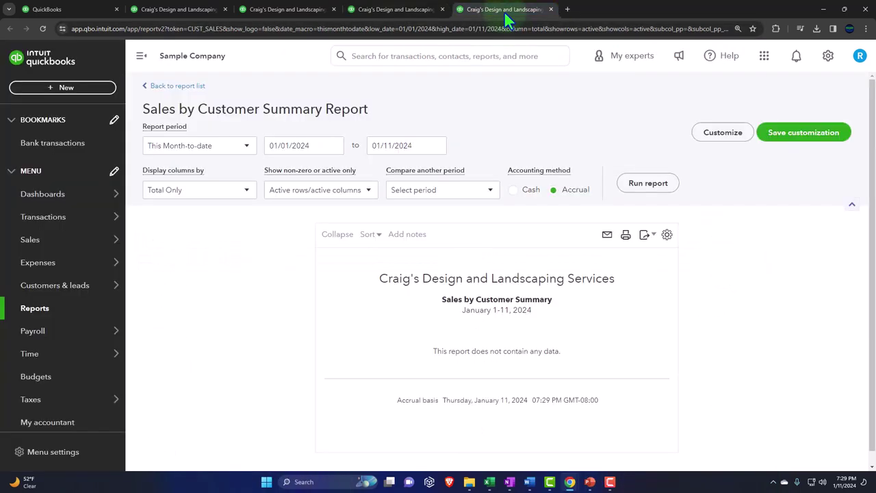
{"action": "left_click", "coordinate": [140, 59]}
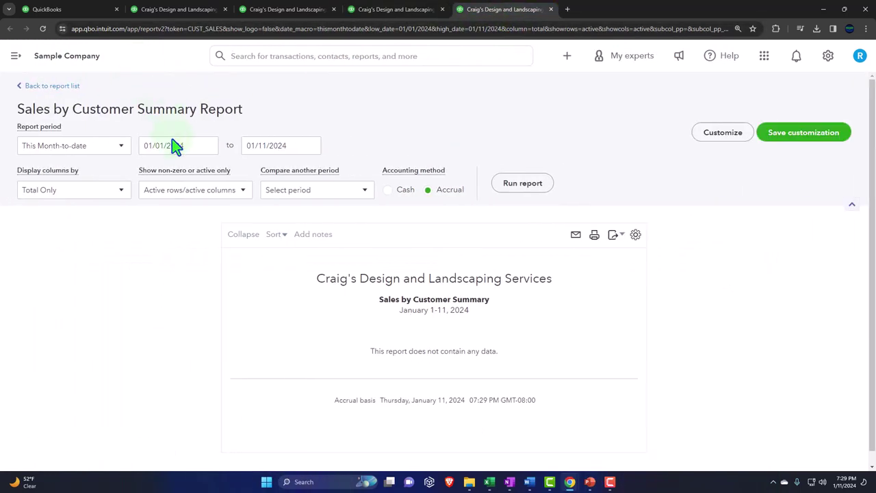
{"action": "left_click", "coordinate": [172, 145]}
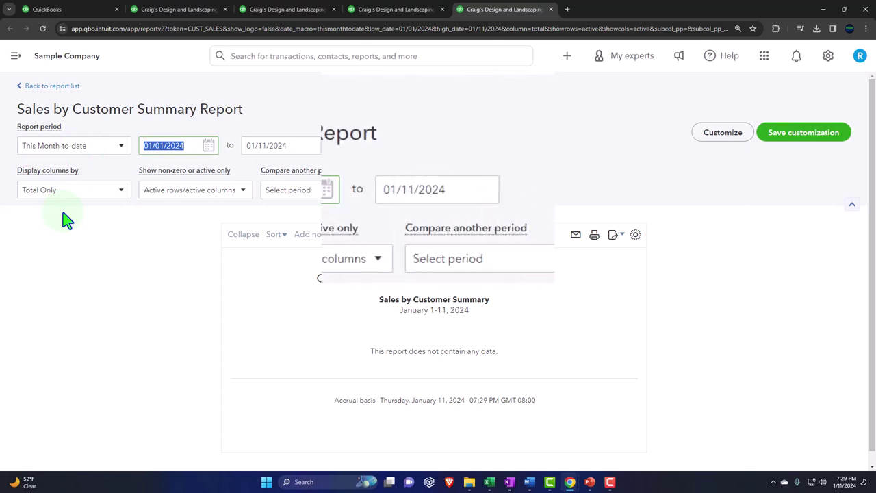
{"action": "type", "text": "01012"}
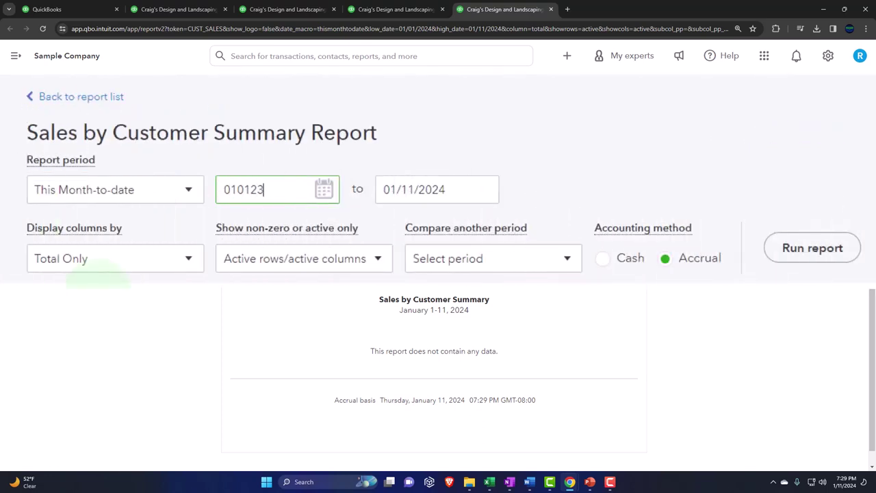
{"action": "key", "text": "Tab"}
{"action": "type", "text": "123123"}
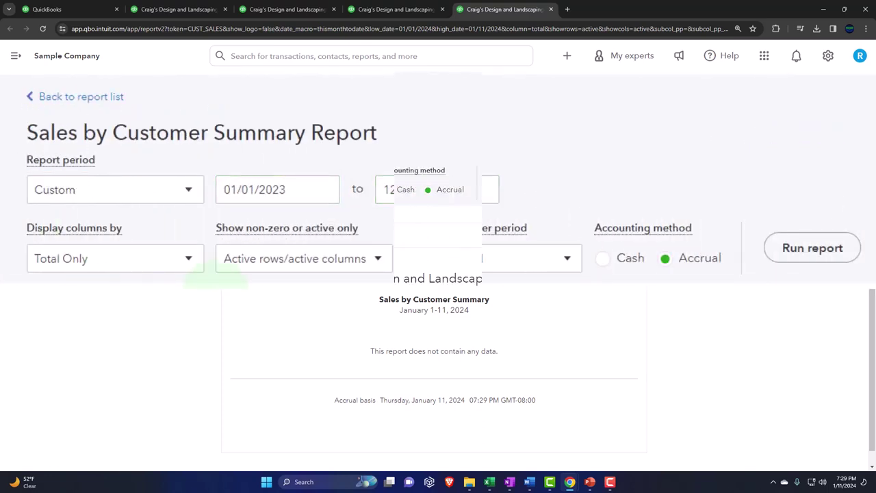
{"action": "left_click", "coordinate": [812, 248]}
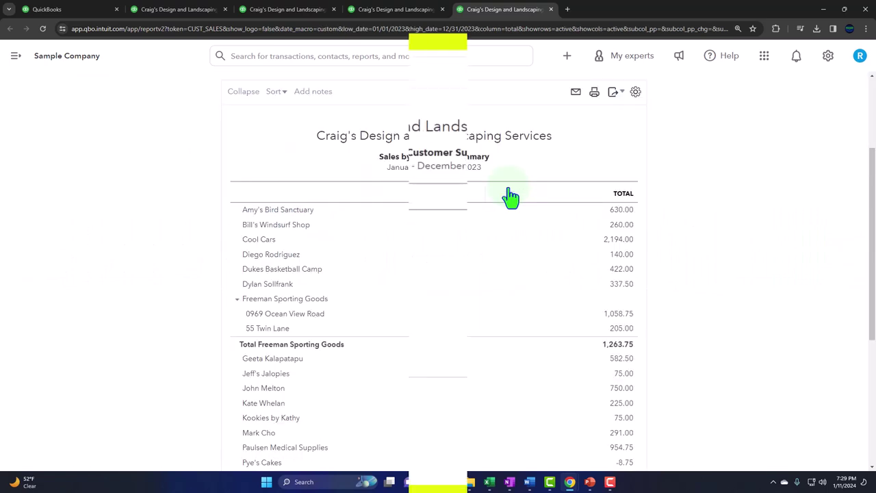
- Review the sales per customer and collapse the sub-customer rows of the Sales by Customer Summary
{"action": "scroll", "coordinate": [531, 200], "scroll_direction": "down", "scroll_amount": 1}
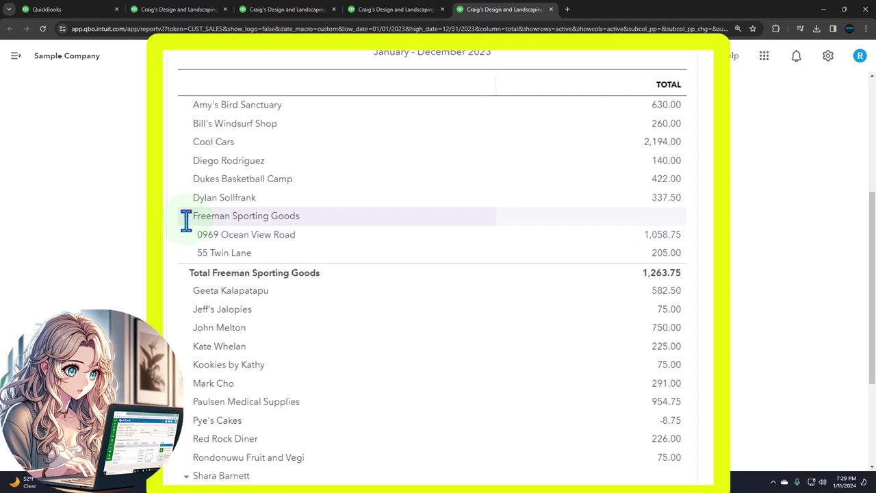
{"action": "scroll", "coordinate": [186, 220], "scroll_direction": "down", "scroll_amount": 2}
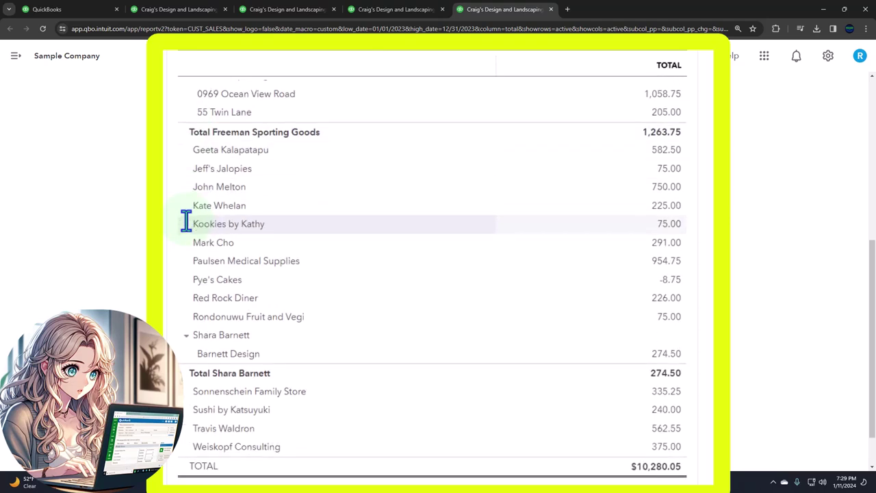
{"action": "scroll", "coordinate": [186, 220], "scroll_direction": "up", "scroll_amount": 3}
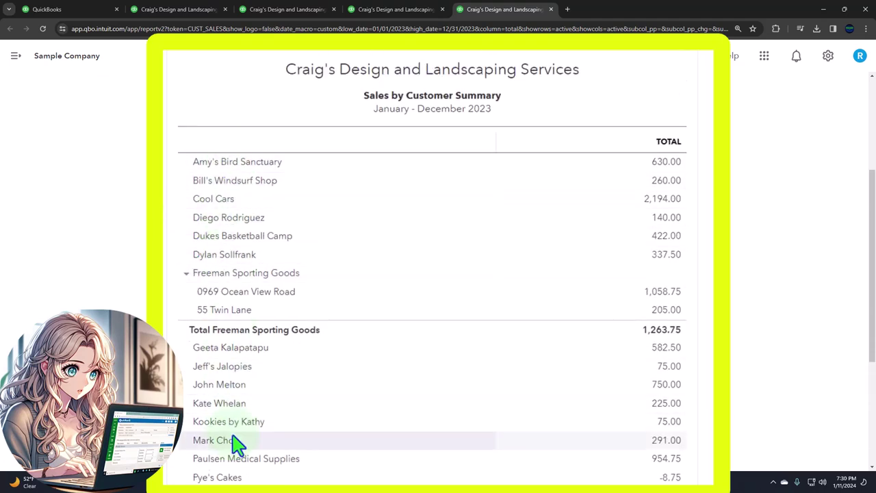
{"action": "scroll", "coordinate": [237, 444], "scroll_direction": "down", "scroll_amount": 3}
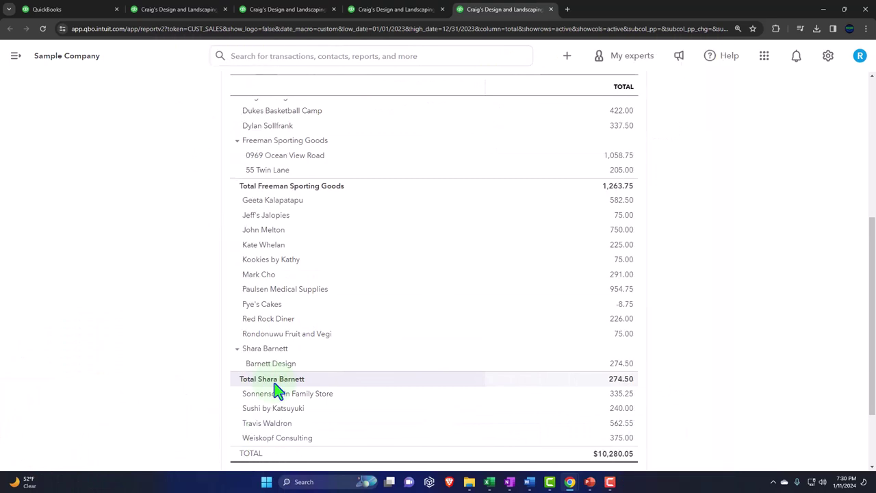
{"action": "scroll", "coordinate": [277, 388], "scroll_direction": "up", "scroll_amount": 4}
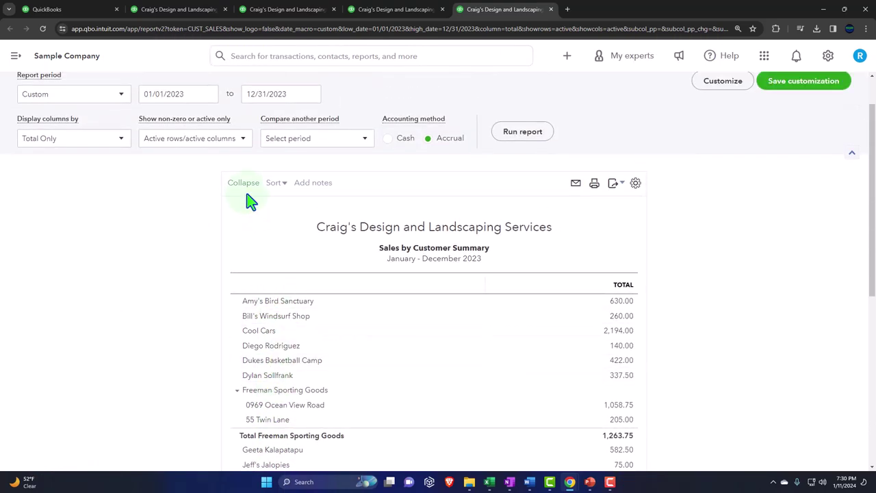
{"action": "left_click", "coordinate": [248, 193]}
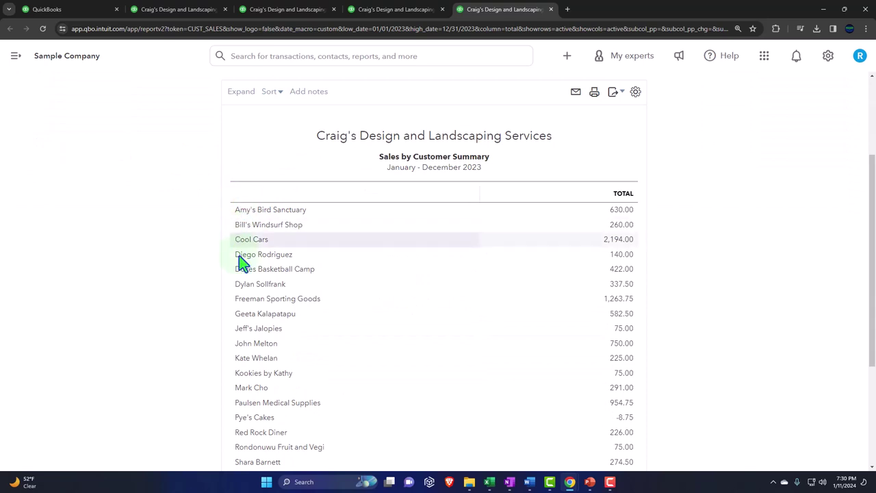
- Examine the collapsed Sales by Customer Summary from the customer lines to the report total
{"action": "scroll", "coordinate": [239, 285], "scroll_direction": "down", "scroll_amount": 3}
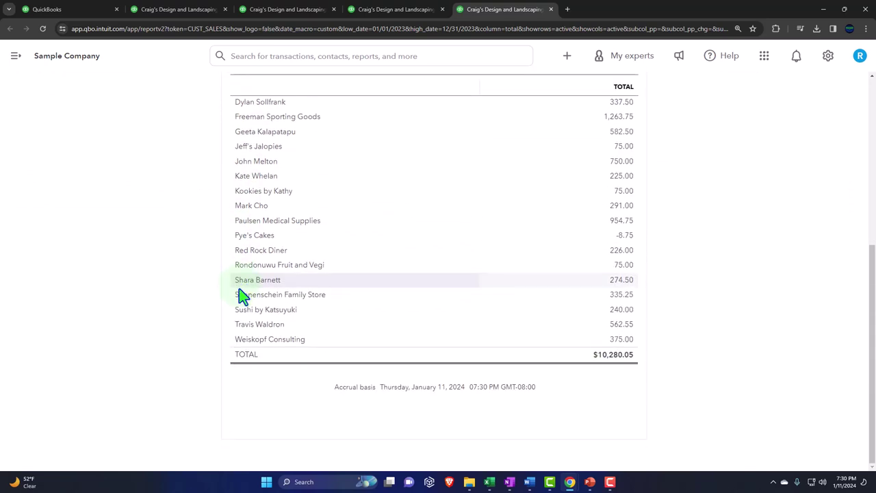
{"action": "key", "text": "ctrl+plus"}
{"action": "key", "text": "ctrl+plus"}
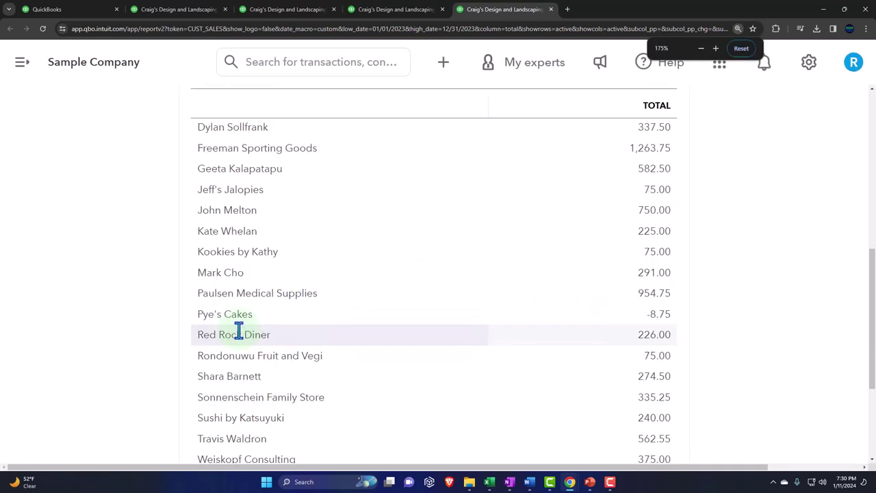
{"action": "key", "text": "ctrl+plus"}
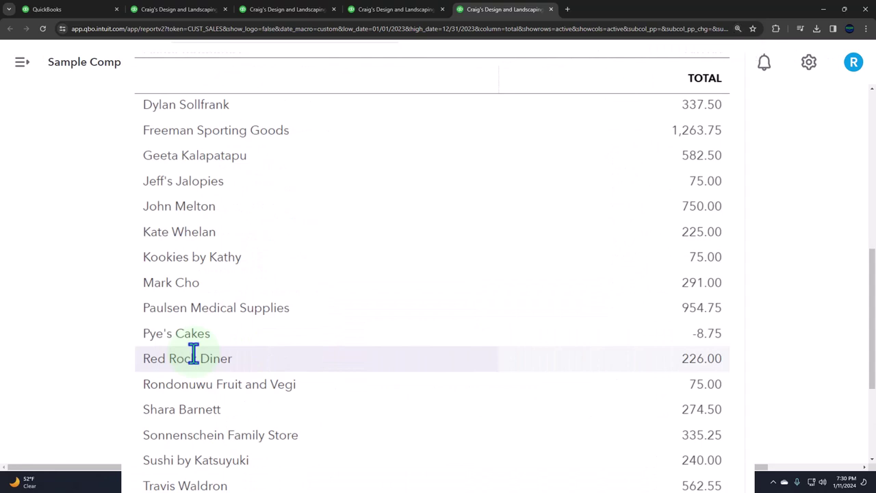
{"action": "scroll", "coordinate": [194, 356], "scroll_direction": "up", "scroll_amount": 5}
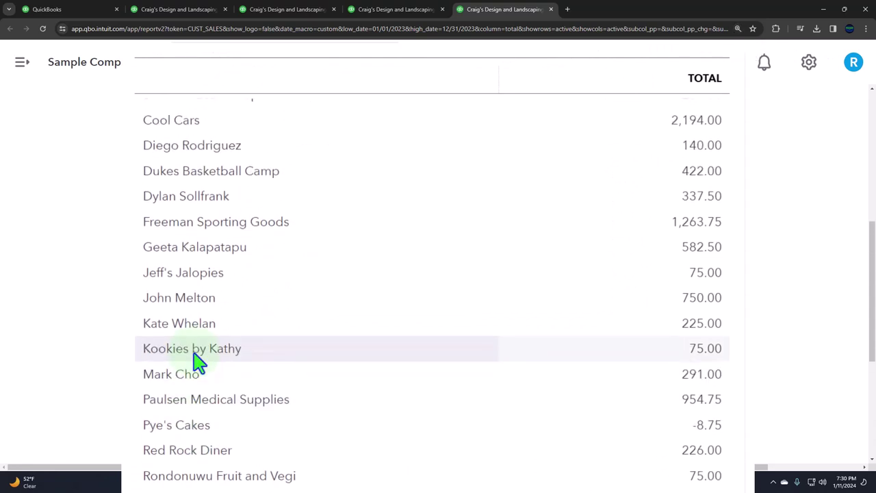
{"action": "key", "text": "ctrl+minus"}
{"action": "scroll", "coordinate": [146, 365], "scroll_direction": "up", "scroll_amount": 2}
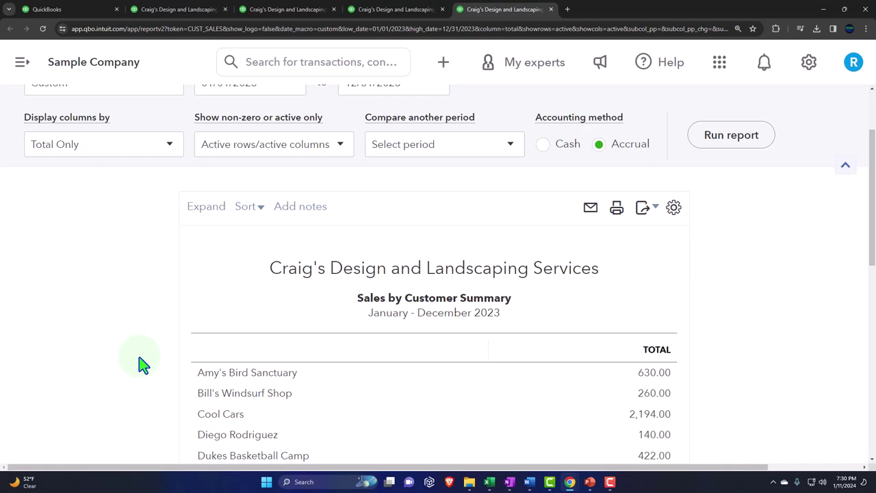
{"action": "key", "text": "ctrl+minus"}
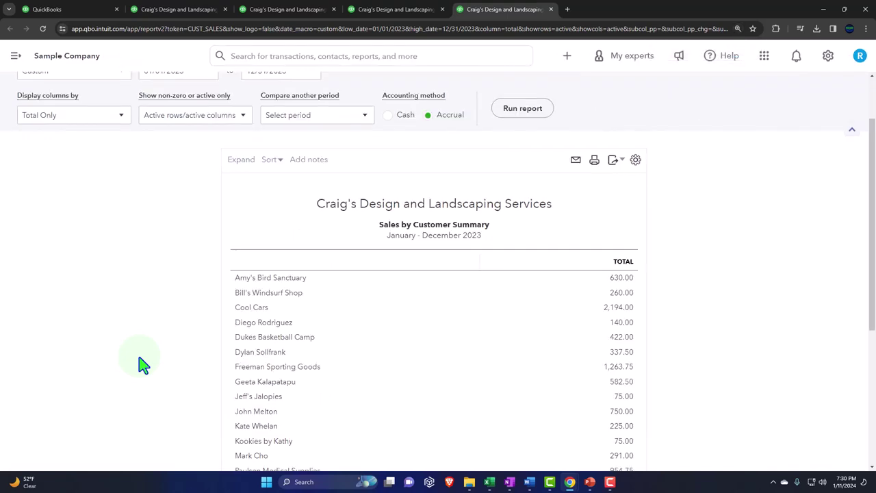
{"action": "scroll", "coordinate": [138, 363], "scroll_direction": "up", "scroll_amount": 2}
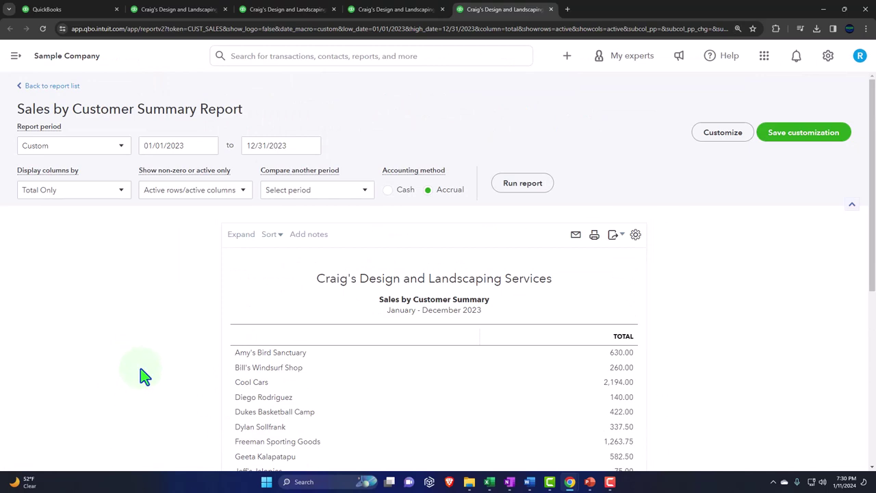
{"action": "scroll", "coordinate": [144, 375], "scroll_direction": "down", "scroll_amount": 5}
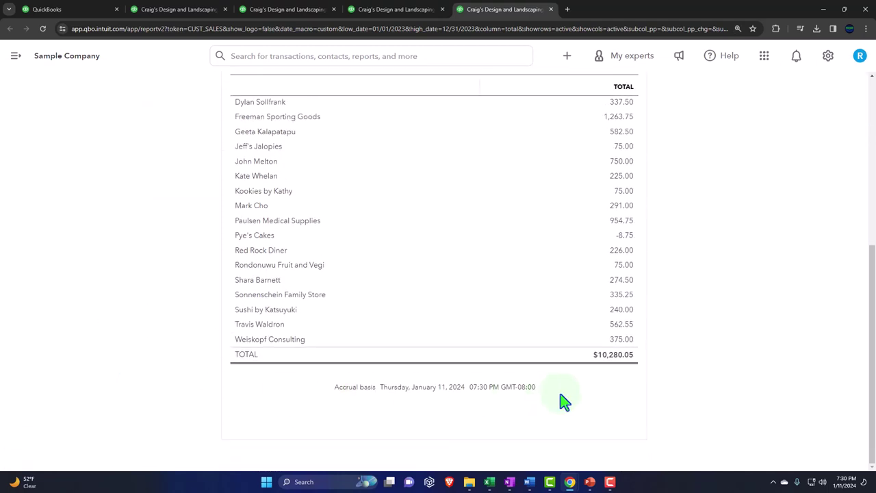
- Compare the Sales by Customer Summary total with the income section of the 2023 Profit and Loss report
{"action": "left_click", "coordinate": [606, 377]}
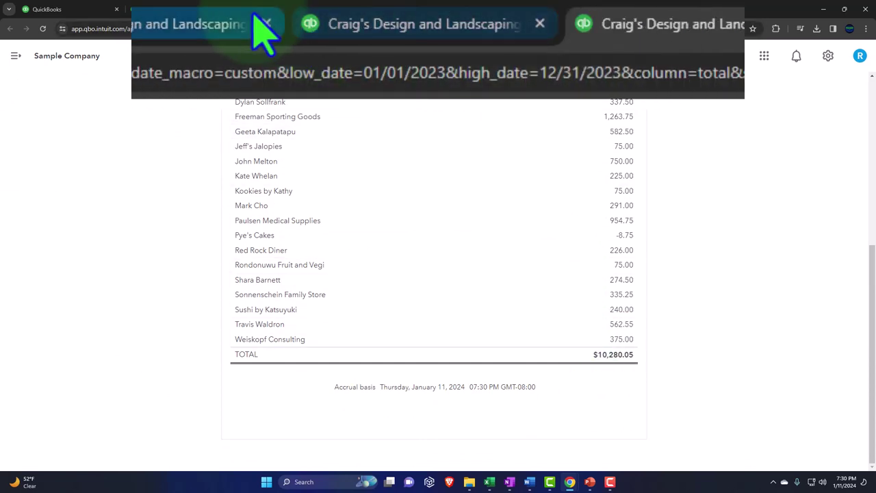
{"action": "left_click", "coordinate": [305, 9]}
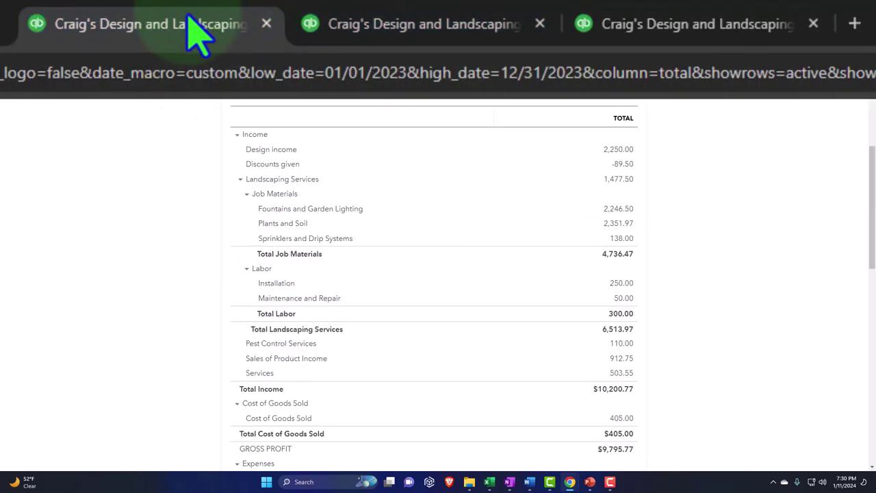
{"action": "left_click", "coordinate": [237, 136]}
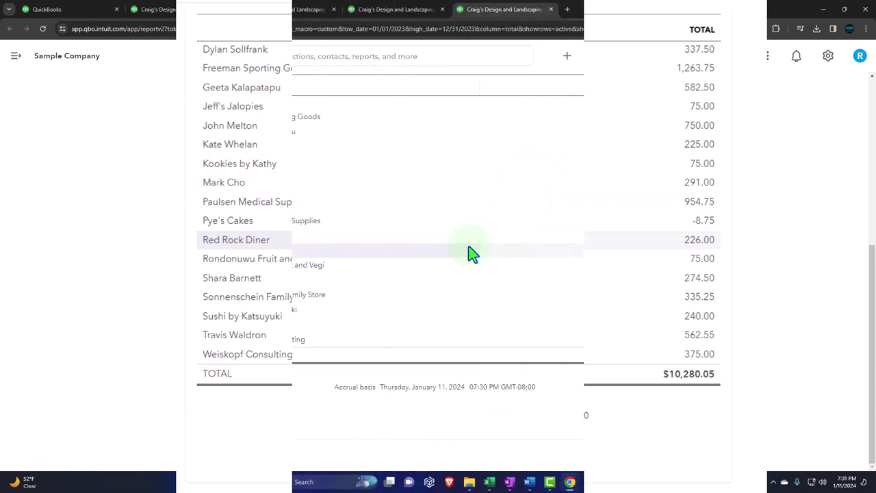
- Export the Sales by Customer Summary report to Excel, open the downloaded file and enable editing
{"action": "scroll", "coordinate": [470, 251], "scroll_direction": "up", "scroll_amount": 3}
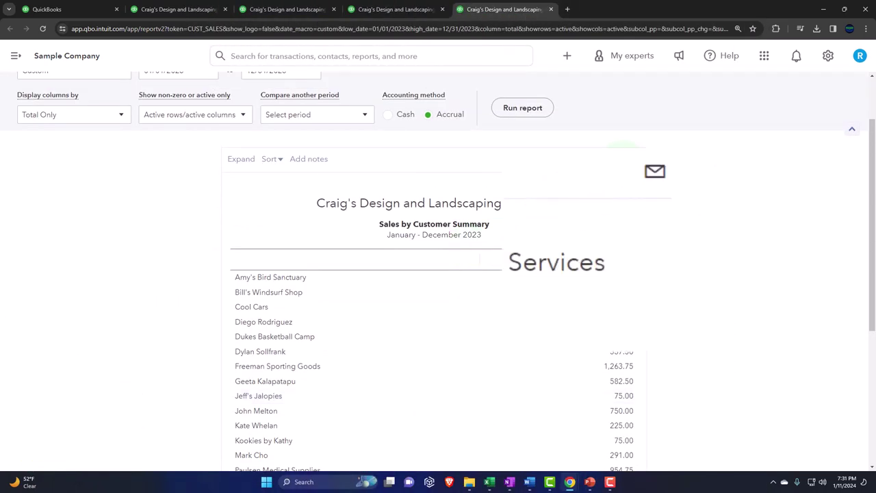
{"action": "left_click", "coordinate": [614, 159]}
{"action": "left_click", "coordinate": [606, 215]}
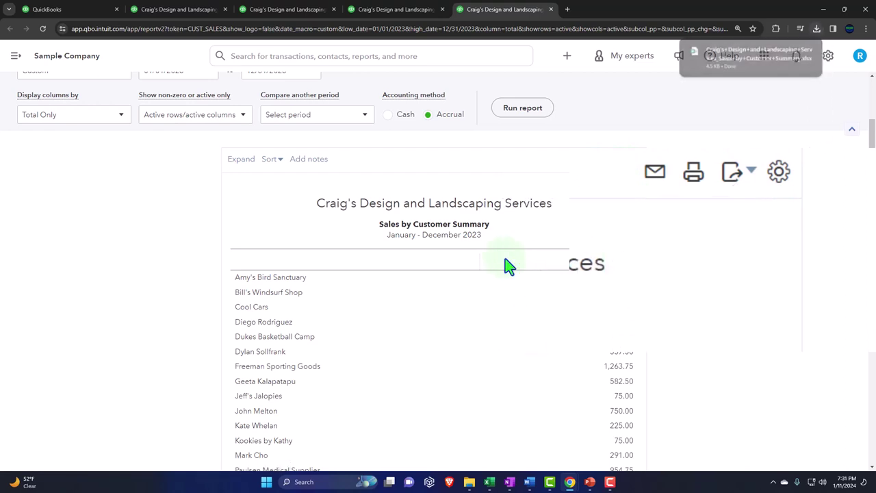
{"action": "left_click", "coordinate": [728, 60]}
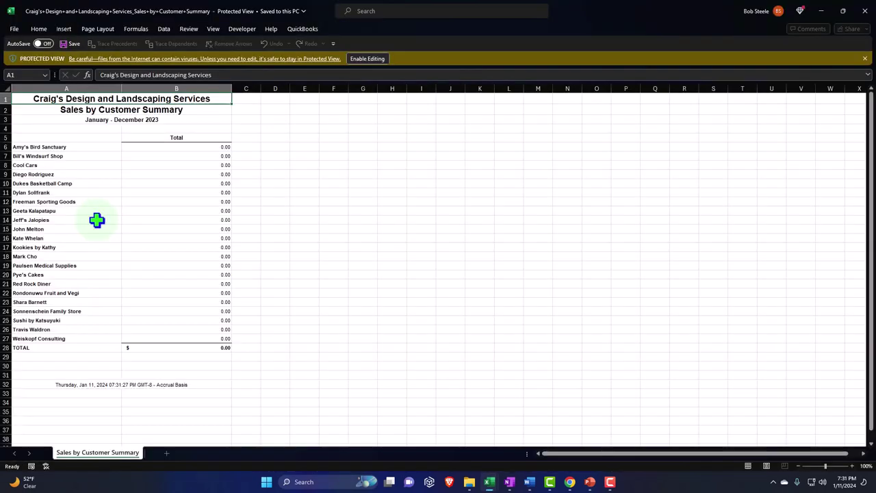
{"action": "left_click", "coordinate": [356, 57]}
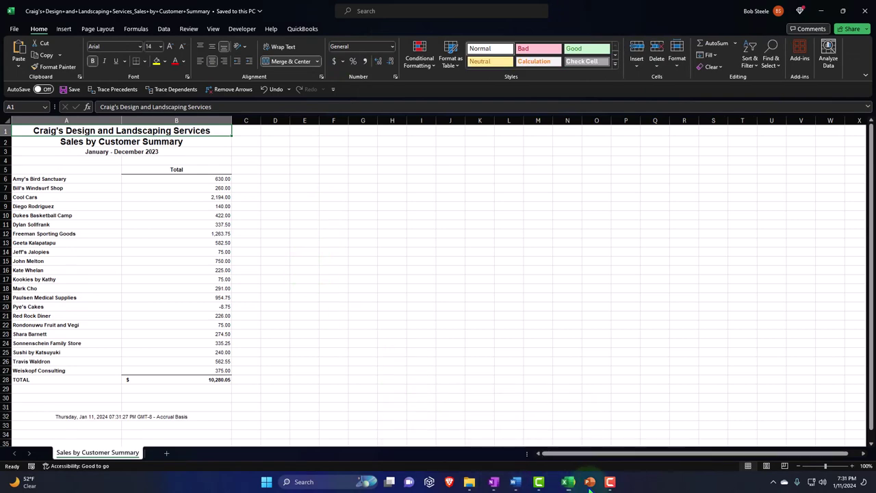
- Switch to the Month End Reporsts 12.31.23 workbook and review its AP Graph Data and AP Graphs sheets
{"action": "left_click_drag", "start_coordinate": [489, 482], "coordinate": [616, 485]}
{"action": "mouse_move", "coordinate": [609, 483]}
{"action": "left_click", "coordinate": [568, 441]}
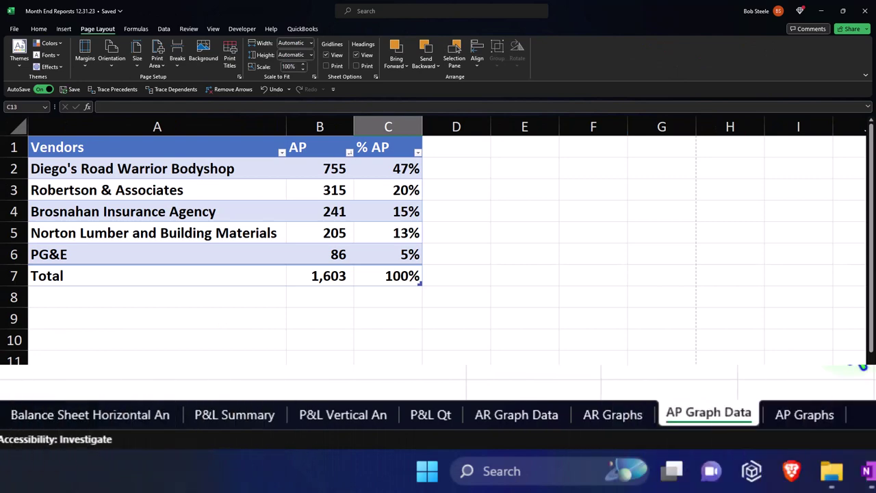
{"action": "left_click", "coordinate": [811, 416]}
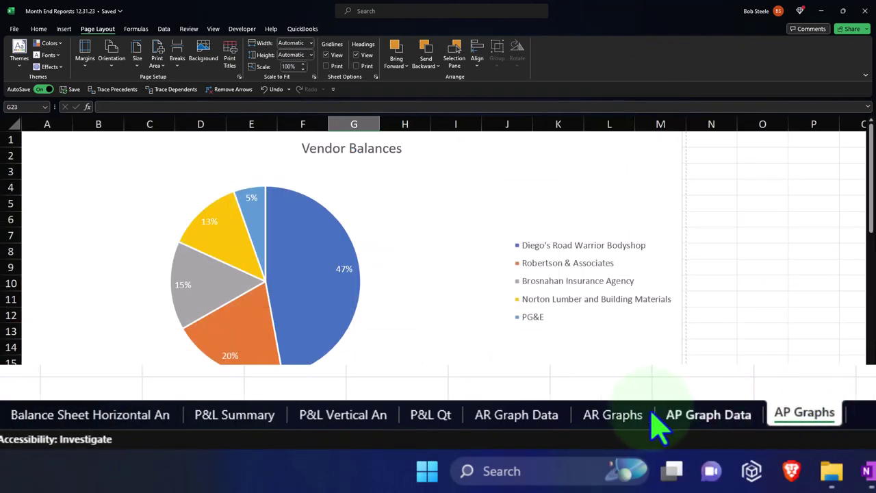
{"action": "left_click", "coordinate": [709, 427]}
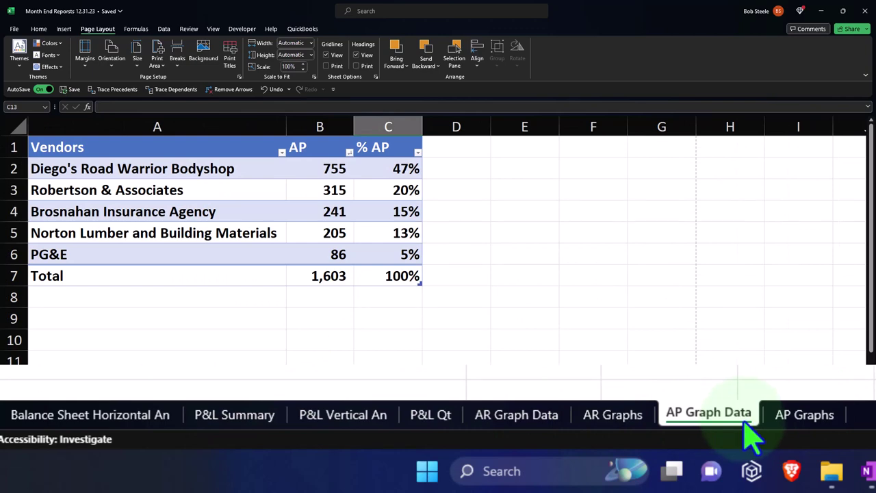
- Move the exported Sales by Customer Summary sheet into Month End Reporsts 12.31.23.xlsx, placing it after the AP Graphs sheet
{"action": "mouse_move", "coordinate": [609, 481]}
{"action": "left_click", "coordinate": [636, 448]}
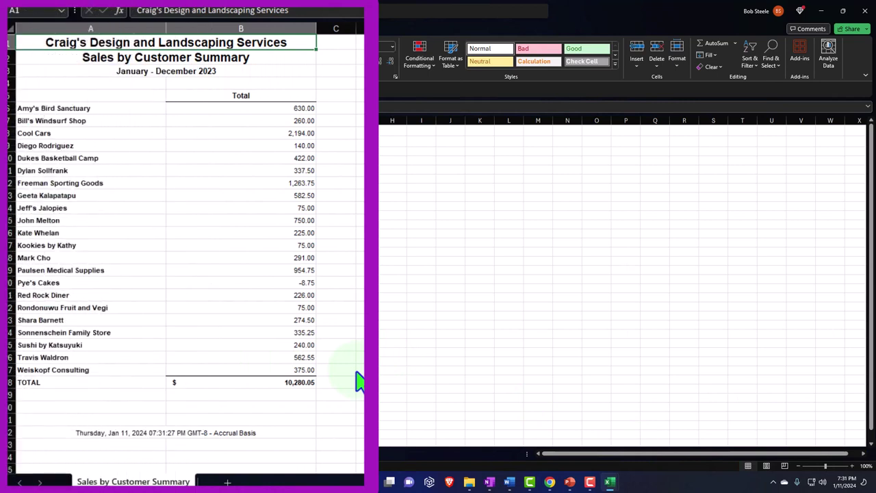
{"action": "right_click", "coordinate": [176, 482]}
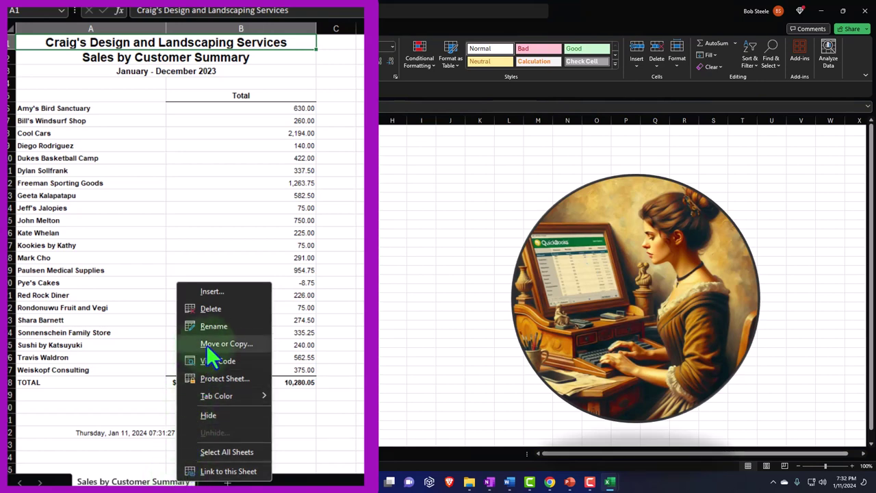
{"action": "left_click", "coordinate": [240, 342]}
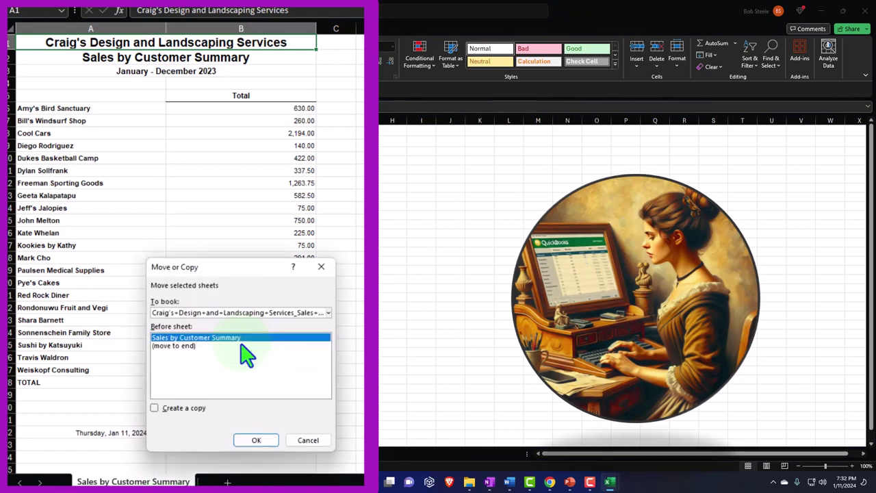
{"action": "left_click", "coordinate": [254, 312]}
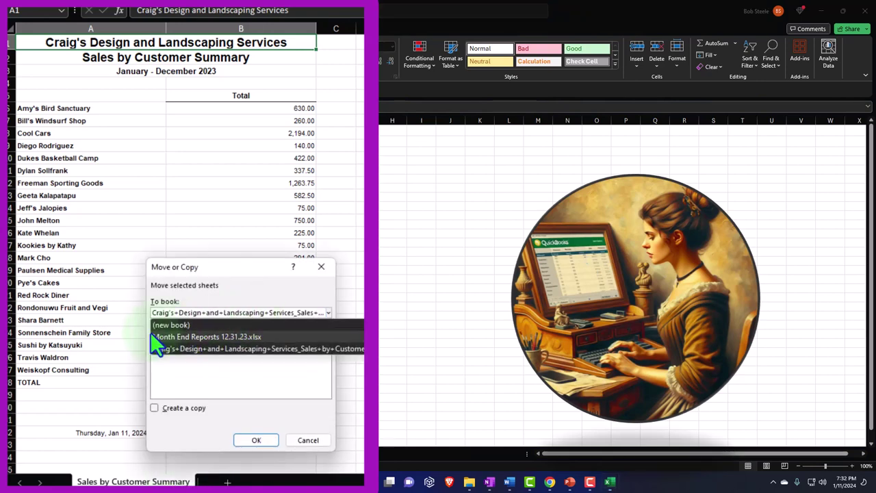
{"action": "left_click", "coordinate": [254, 336]}
{"action": "left_click", "coordinate": [258, 441]}
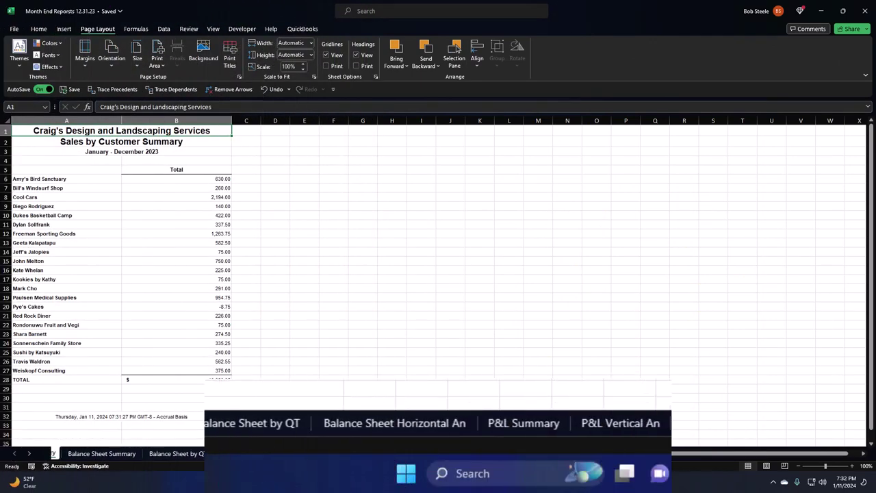
{"action": "scroll", "coordinate": [849, 424], "scroll_direction": "down", "scroll_amount": 1}
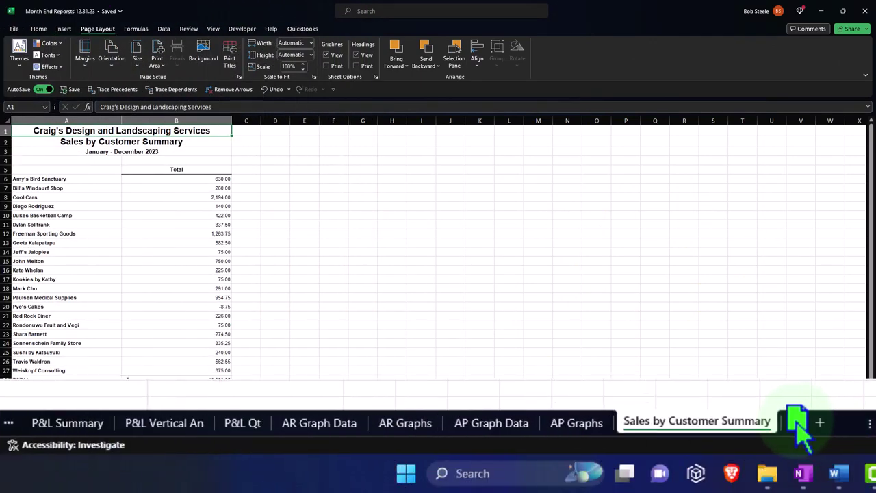
- Rename the moved sheet as Sales by Customer Dat
{"action": "double_click", "coordinate": [701, 420]}
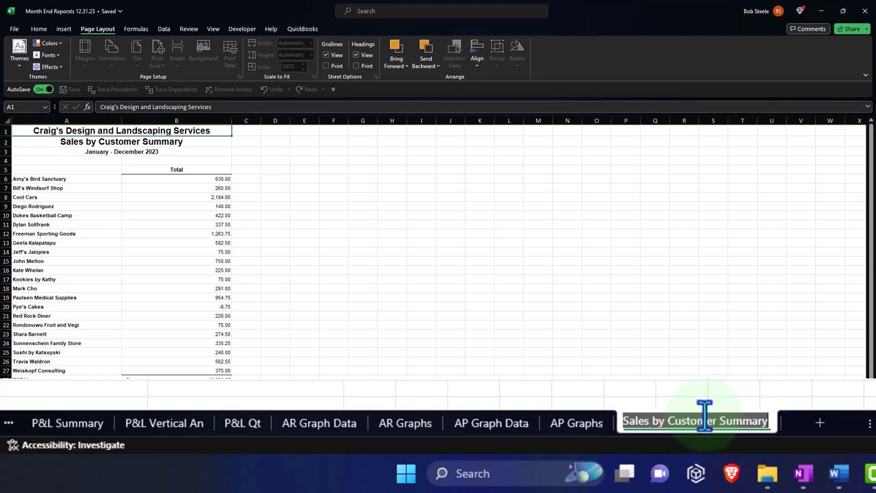
{"action": "left_click", "coordinate": [704, 420]}
{"action": "key", "text": "BackSpace"}
{"action": "key", "text": "BackSpace"}
{"action": "key", "text": "BackSpace"}
{"action": "key", "text": "BackSpace"}
{"action": "key", "text": "BackSpace"}
{"action": "key", "text": "BackSpace"}
{"action": "key", "text": "BackSpace"}
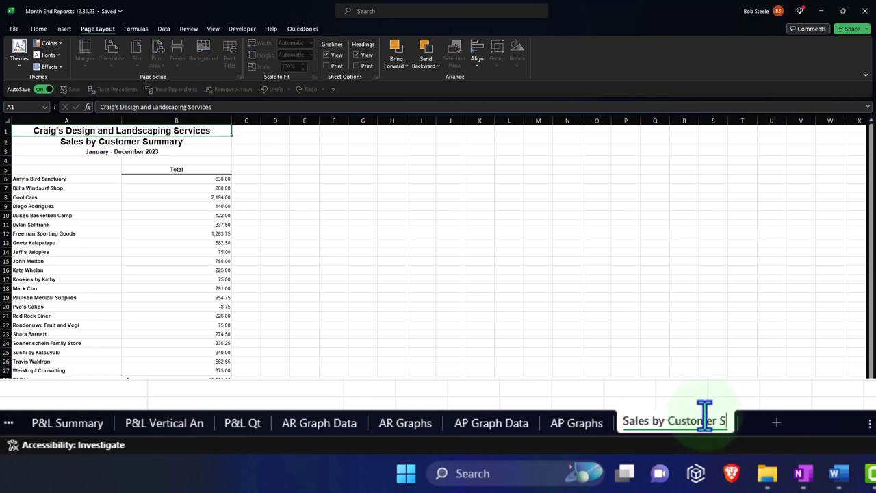
{"action": "type", "text": "Dat"}
{"action": "left_click", "coordinate": [311, 344]}
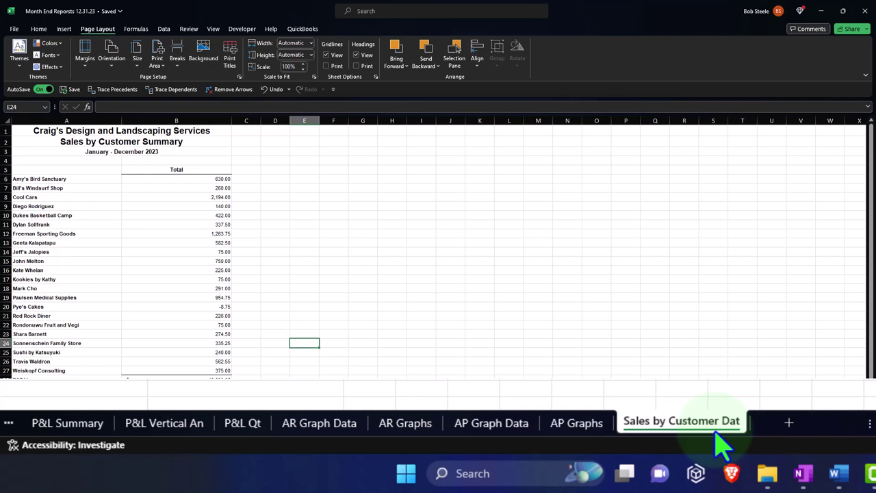
{"action": "left_click", "coordinate": [296, 299]}
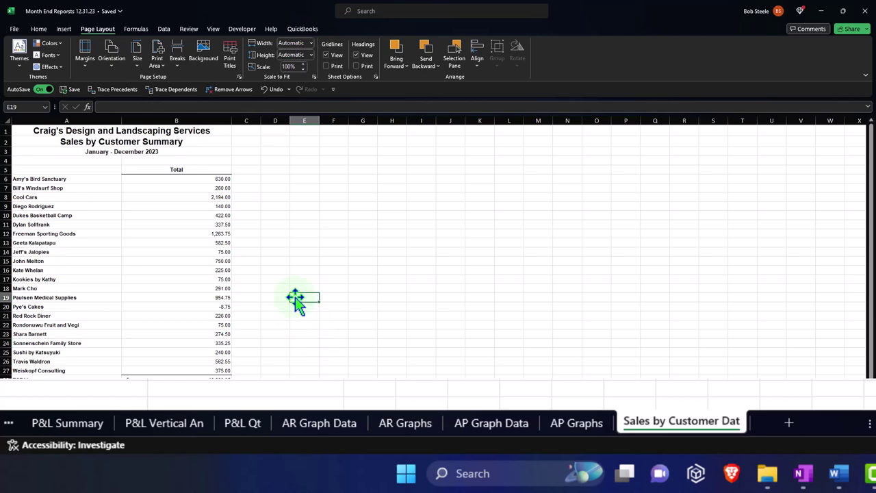
- Delete rows 1 to 5 holding the report title, date range and column heading above the customer list
{"action": "scroll", "coordinate": [296, 299], "scroll_direction": "down", "scroll_amount": 2}
{"action": "scroll", "coordinate": [175, 315], "scroll_direction": "up", "scroll_amount": 3}
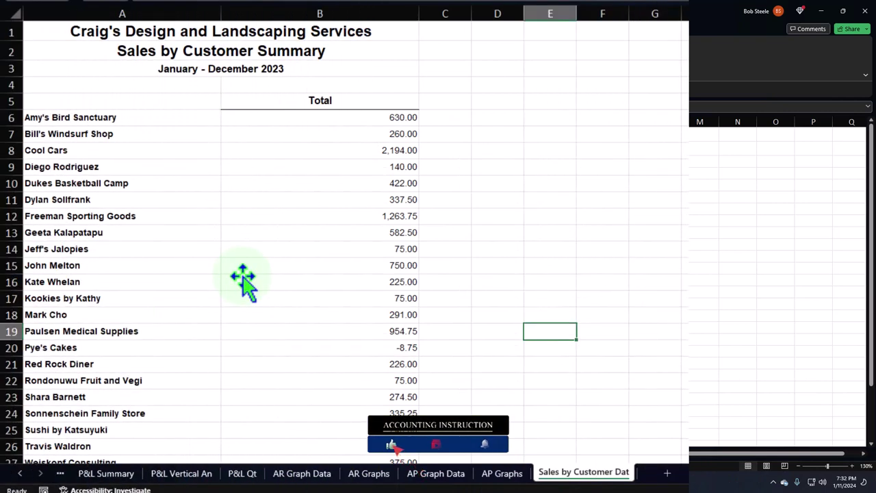
{"action": "left_click", "coordinate": [7, 32]}
{"action": "left_click_drag", "start_coordinate": [7, 32], "coordinate": [7, 103]}
{"action": "right_click", "coordinate": [104, 78]}
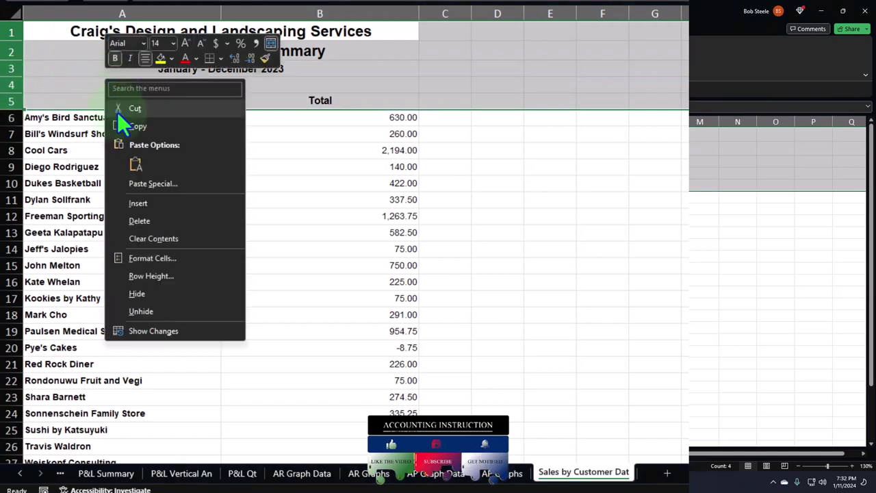
{"action": "left_click", "coordinate": [139, 220]}
- Delete the TOTAL row and the rows below it through row 31, including the report's timestamp footer
{"action": "scroll", "coordinate": [138, 229], "scroll_direction": "down", "scroll_amount": 2}
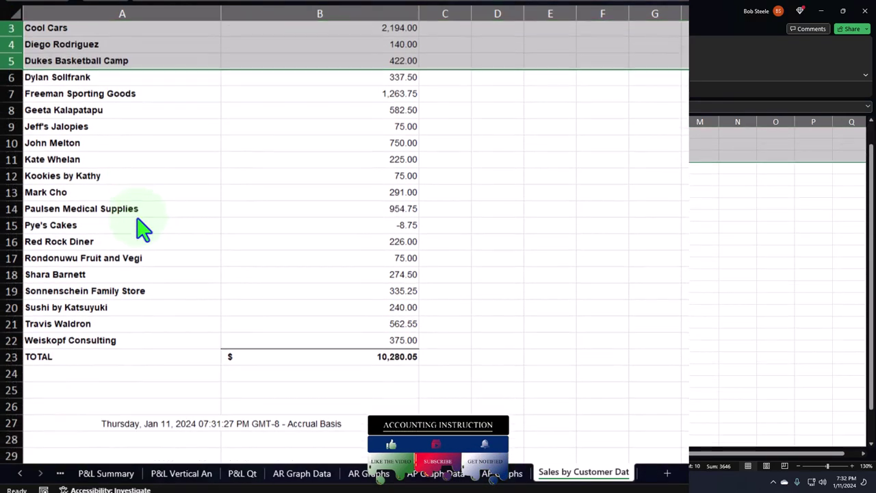
{"action": "left_click_drag", "start_coordinate": [7, 291], "coordinate": [21, 419]}
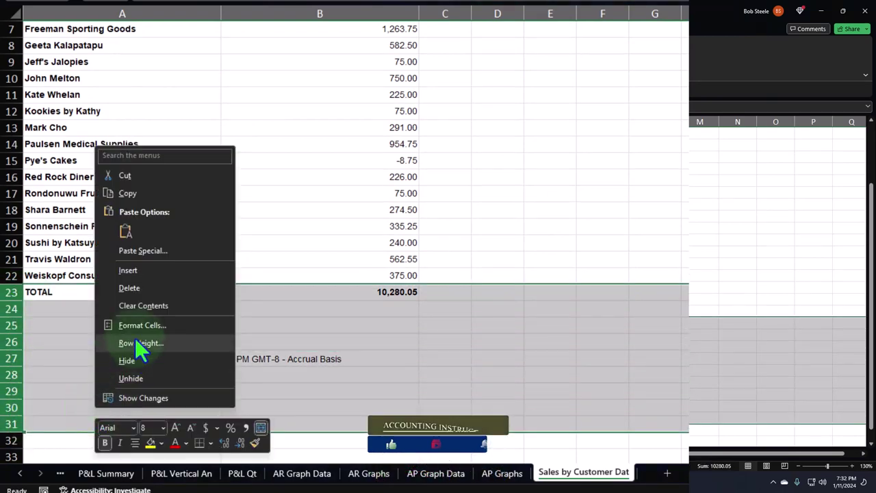
{"action": "left_click", "coordinate": [130, 287]}
{"action": "scroll", "coordinate": [157, 308], "scroll_direction": "up", "scroll_amount": 2}
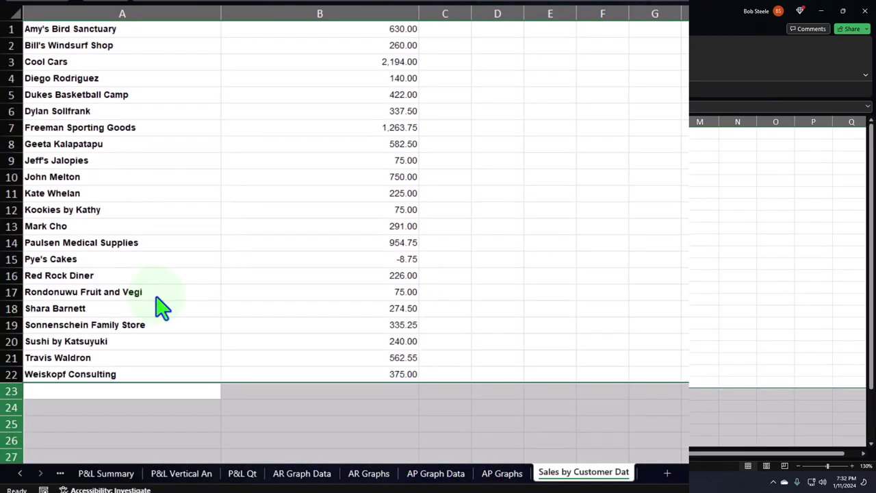
- Clear the exported formatting by applying a blank cell's format to the whole sheet with Format Painter
{"action": "left_click", "coordinate": [550, 99]}
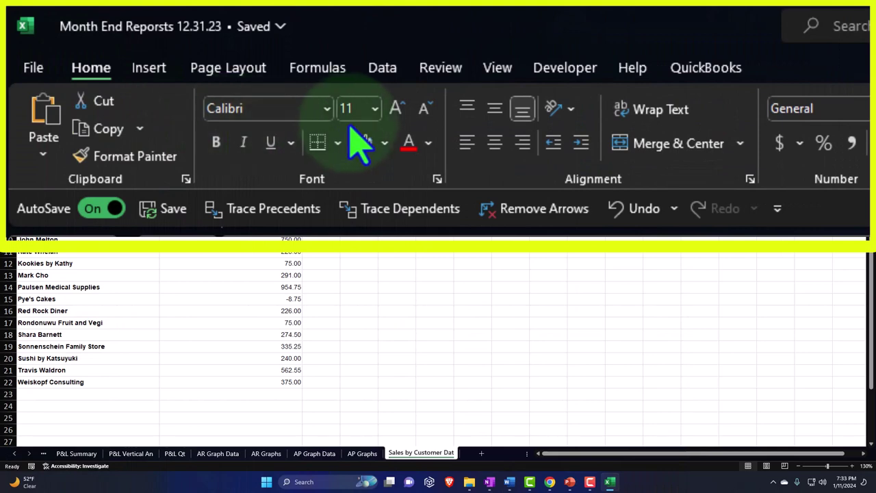
{"action": "left_click", "coordinate": [140, 164]}
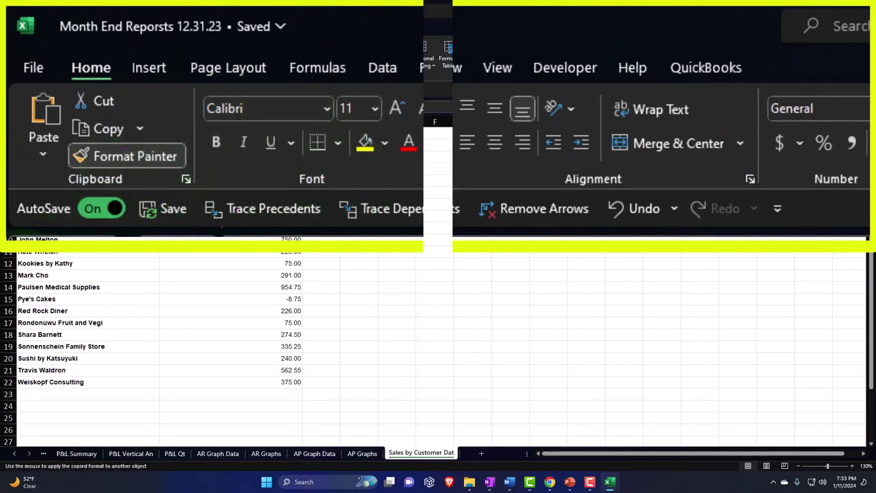
{"action": "left_click", "coordinate": [9, 120]}
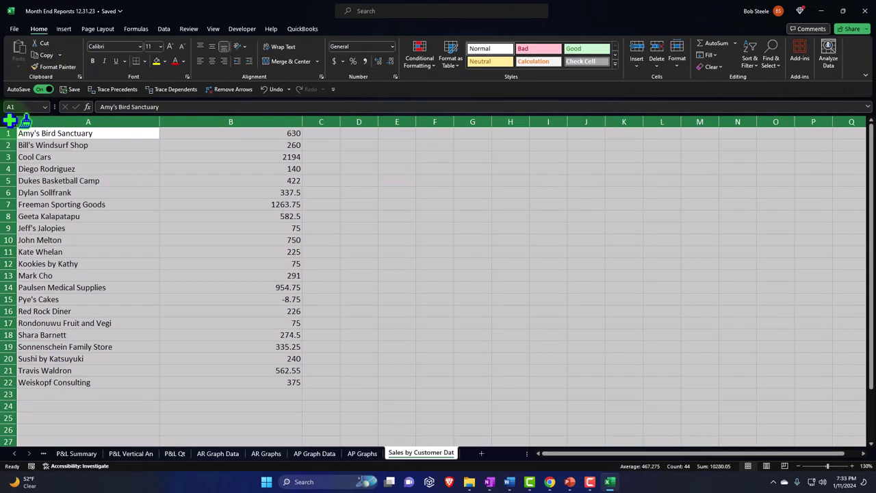
- Format the whole sheet as Currency with no symbol, 0 decimal places and negatives in red parentheses
{"action": "right_click", "coordinate": [302, 151]}
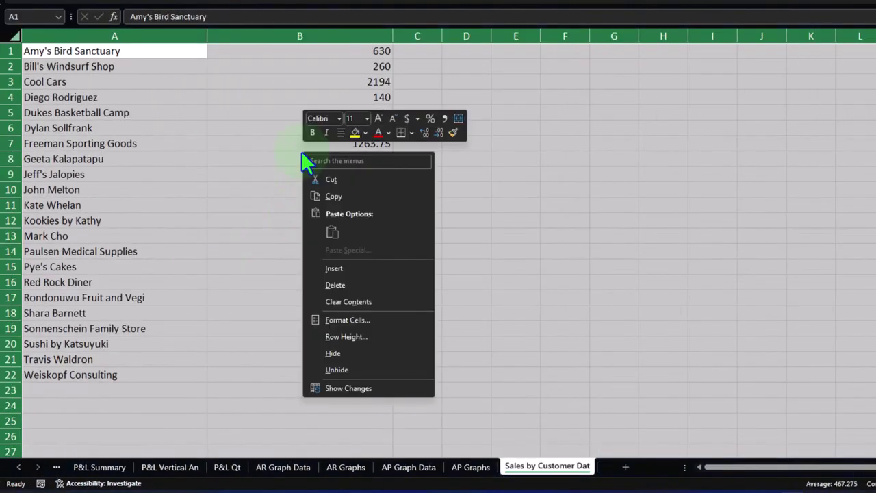
{"action": "left_click", "coordinate": [380, 321]}
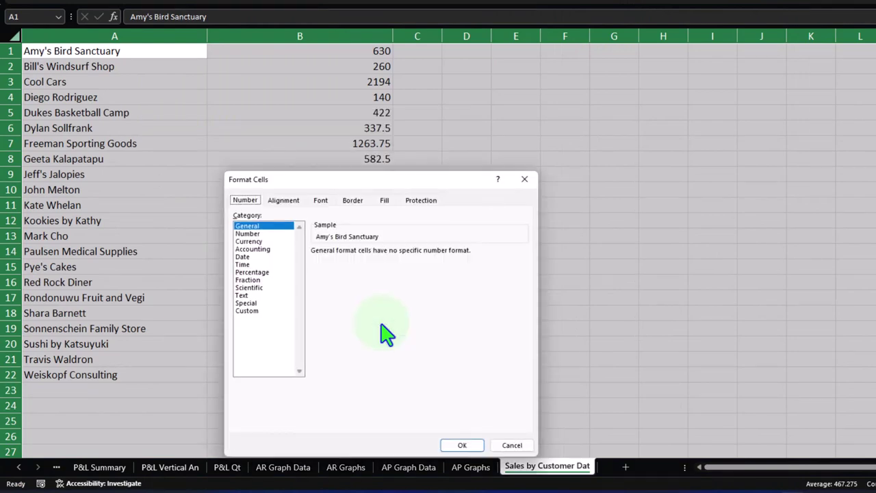
{"action": "left_click_drag", "start_coordinate": [400, 172], "coordinate": [573, 85]}
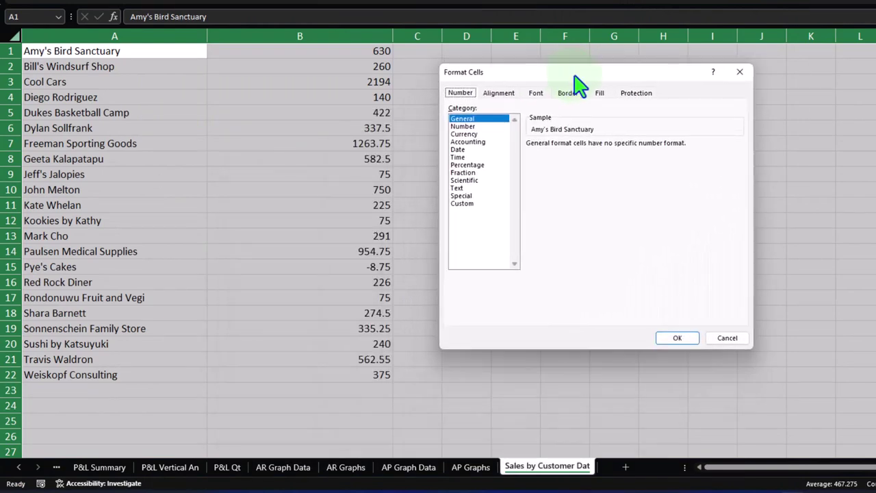
{"action": "left_click", "coordinate": [465, 134]}
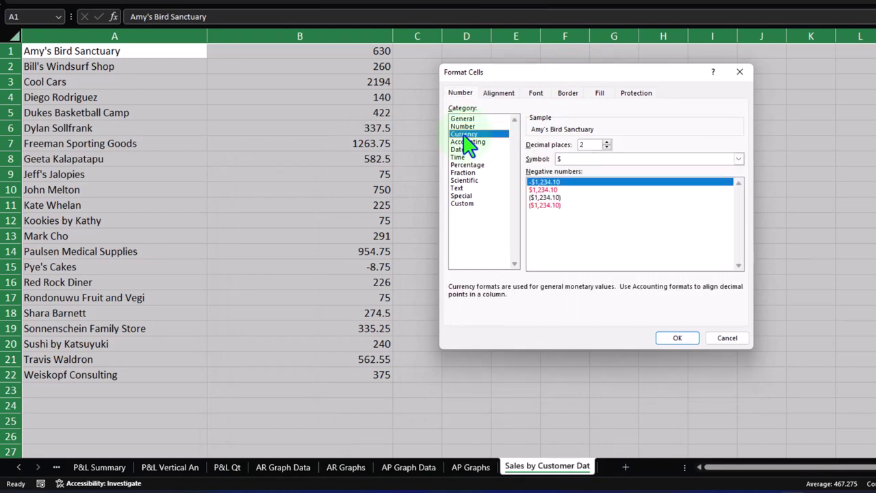
{"action": "left_click", "coordinate": [545, 206]}
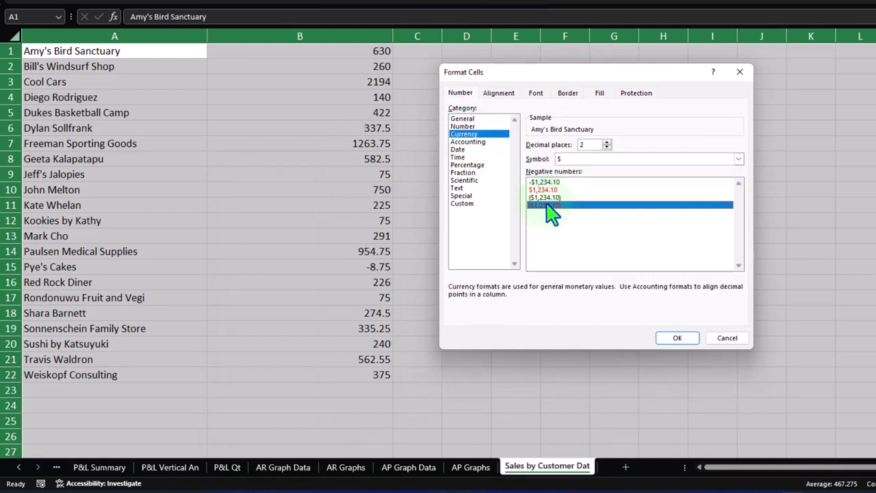
{"action": "left_click", "coordinate": [593, 159]}
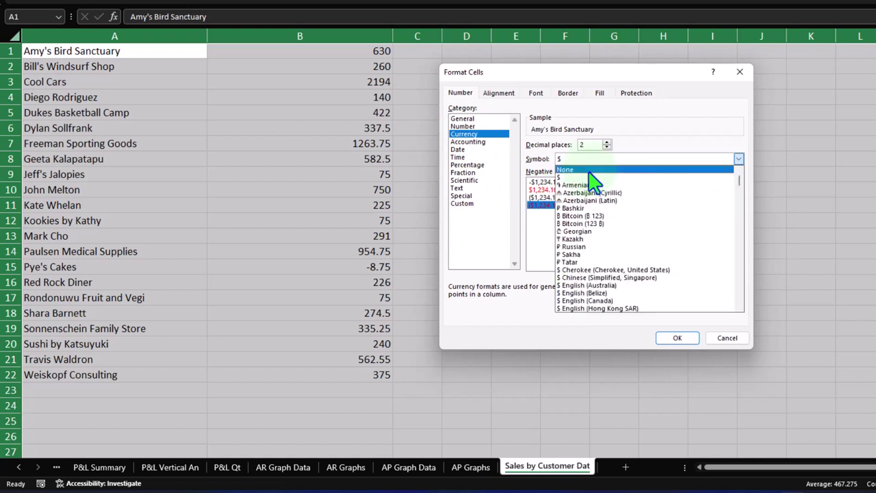
{"action": "left_click", "coordinate": [593, 169]}
{"action": "left_click", "coordinate": [606, 147]}
{"action": "left_click", "coordinate": [606, 147]}
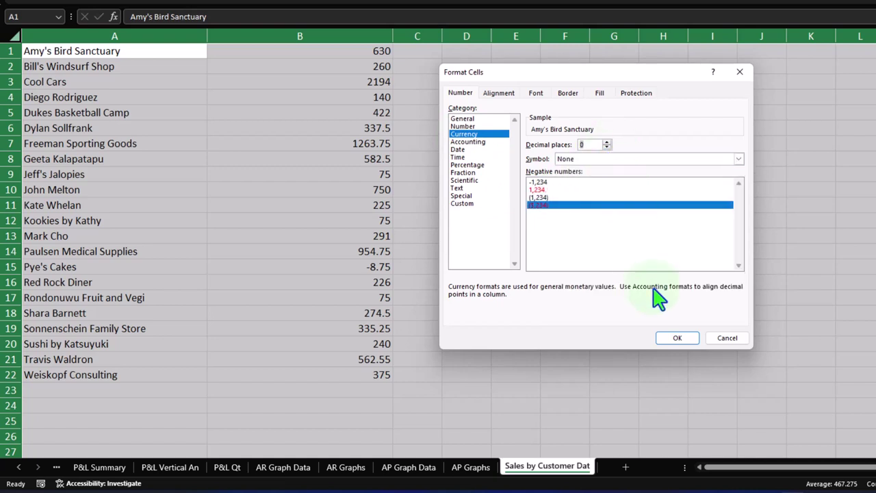
{"action": "left_click", "coordinate": [677, 337]}
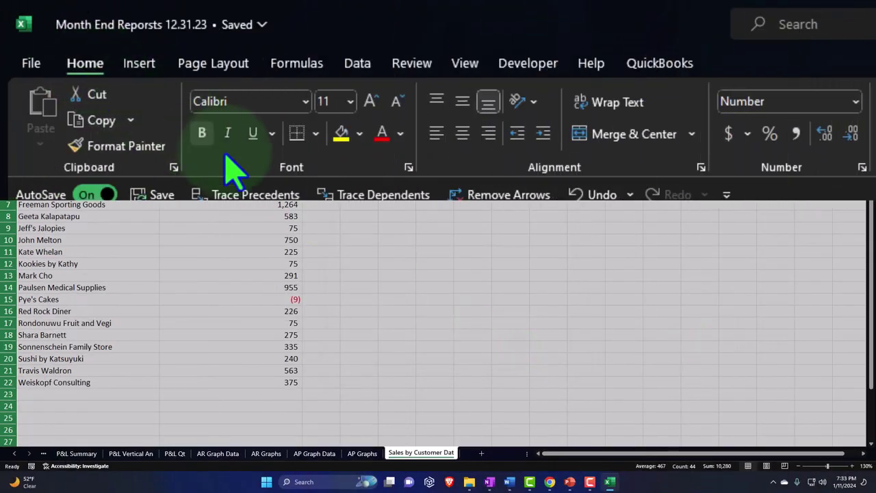
- Make the text and numbers of the whole sheet bold
{"action": "left_click", "coordinate": [203, 132]}
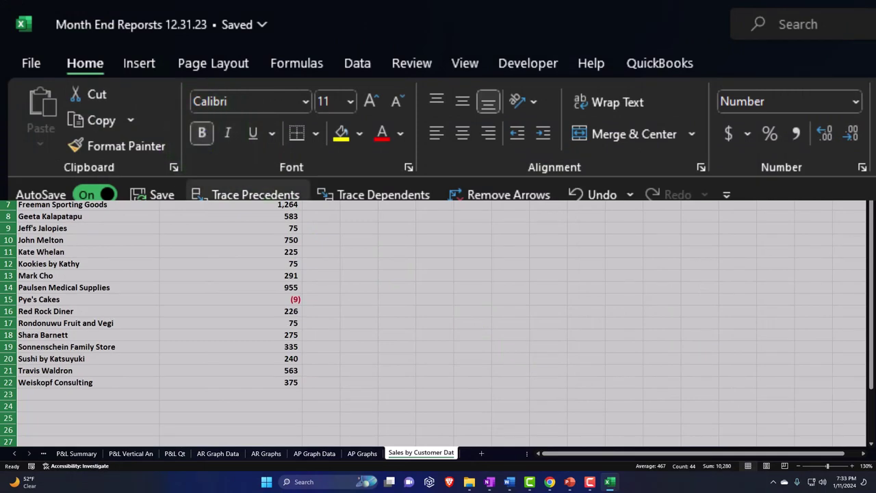
{"action": "left_click", "coordinate": [198, 290]}
{"action": "key", "text": "Down"}
{"action": "key", "text": "Down"}
{"action": "key", "text": "Down"}
{"action": "key", "text": "Down"}
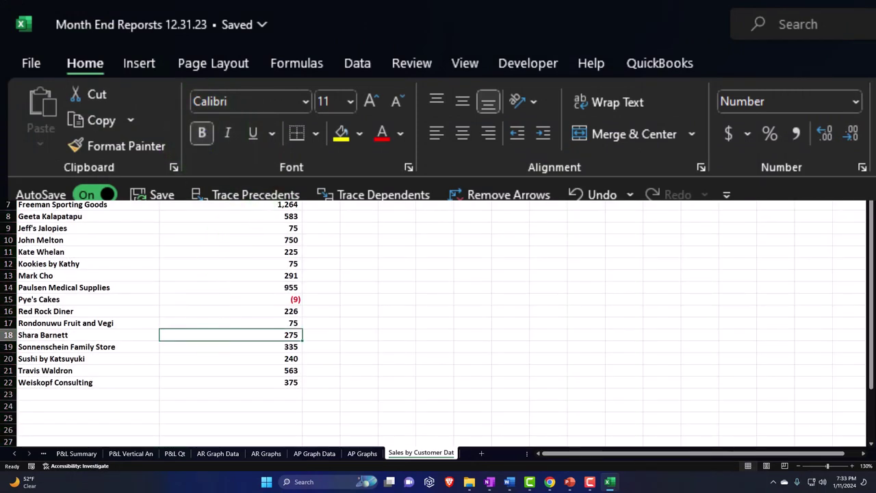
- Narrow column B so it fits closely around the sales amounts
{"action": "left_click_drag", "start_coordinate": [301, 122], "coordinate": [201, 123]}
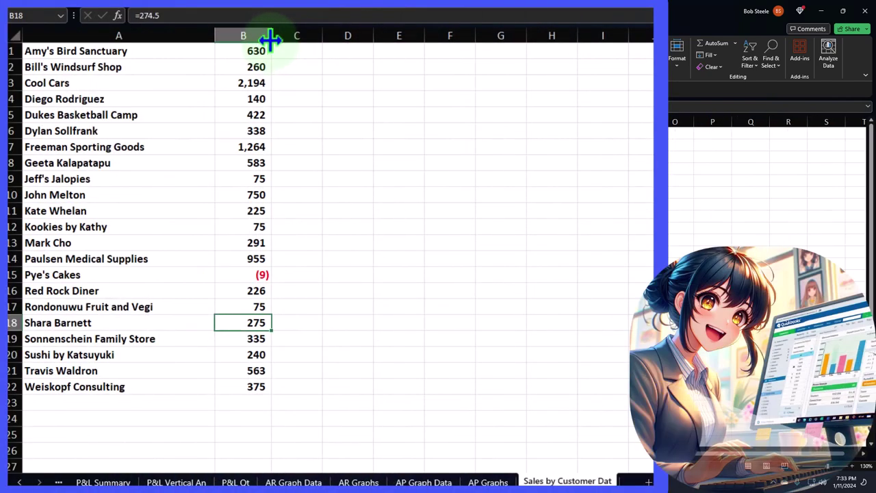
{"action": "left_click_drag", "start_coordinate": [270, 39], "coordinate": [267, 36]}
{"action": "left_click", "coordinate": [169, 178]}
{"action": "scroll", "coordinate": [157, 248], "scroll_direction": "down", "scroll_amount": 1}
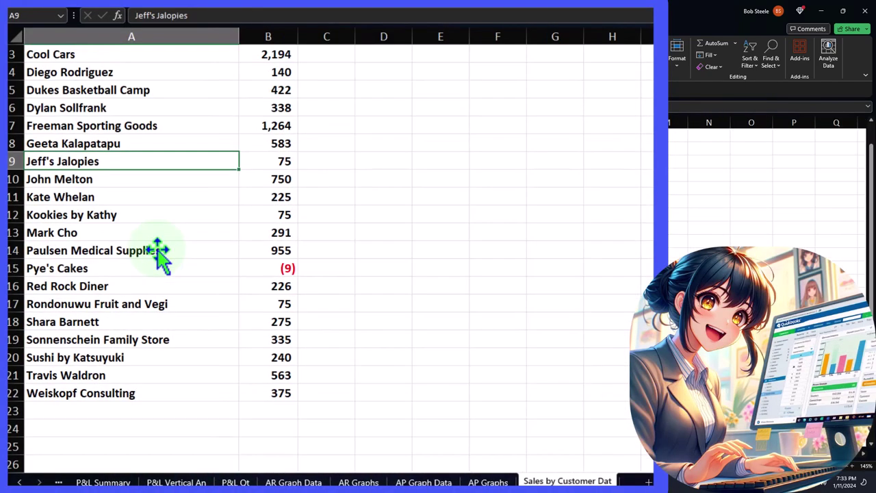
{"action": "scroll", "coordinate": [157, 248], "scroll_direction": "up", "scroll_amount": 1}
{"action": "scroll", "coordinate": [159, 251], "scroll_direction": "up", "scroll_amount": 3, "text": "ctrl"}
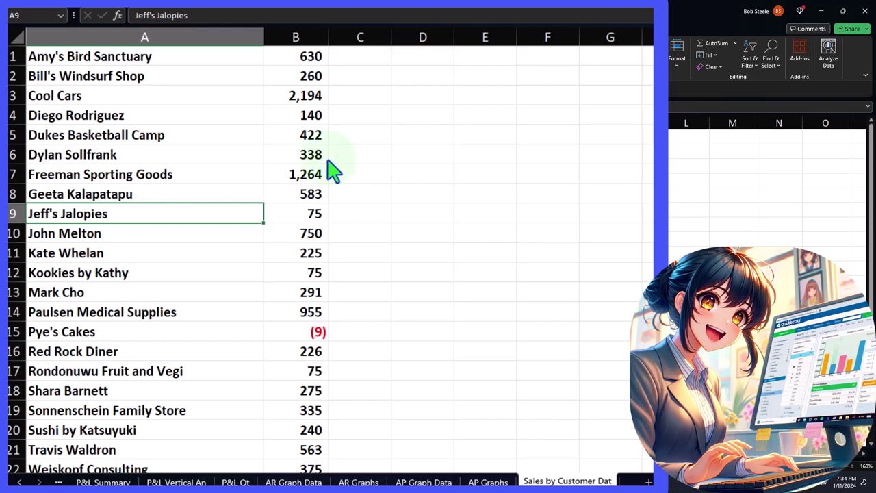
- Convert the customer data in A1:B22 into a table, leaving the option for existing headers off
{"action": "left_click_drag", "start_coordinate": [130, 60], "coordinate": [284, 441]}
{"action": "scroll", "coordinate": [270, 358], "scroll_direction": "up", "scroll_amount": 1}
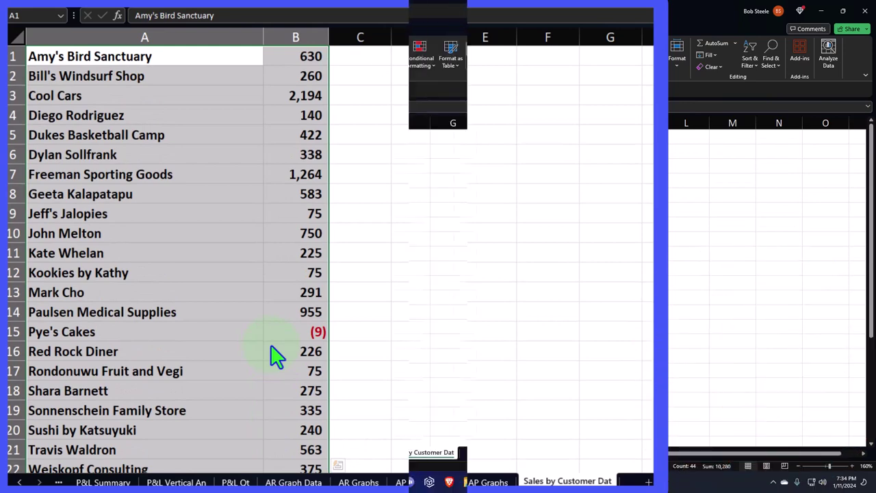
{"action": "left_click", "coordinate": [163, 30]}
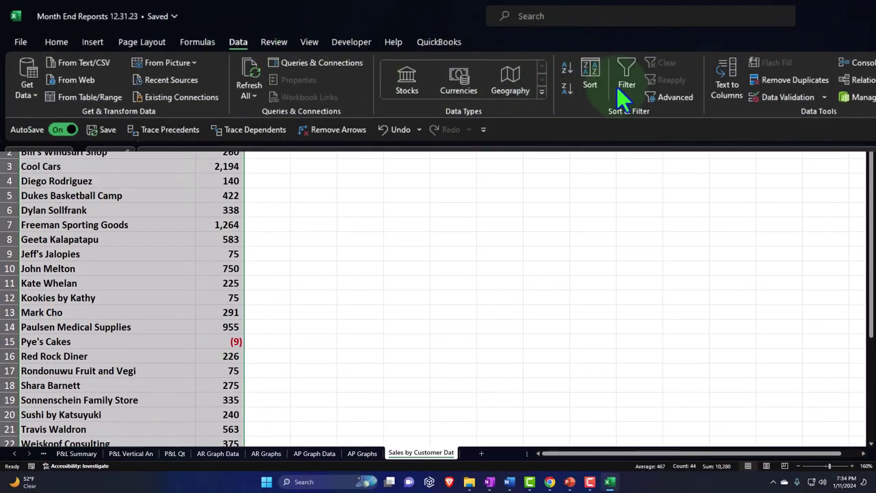
{"action": "left_click", "coordinate": [626, 79]}
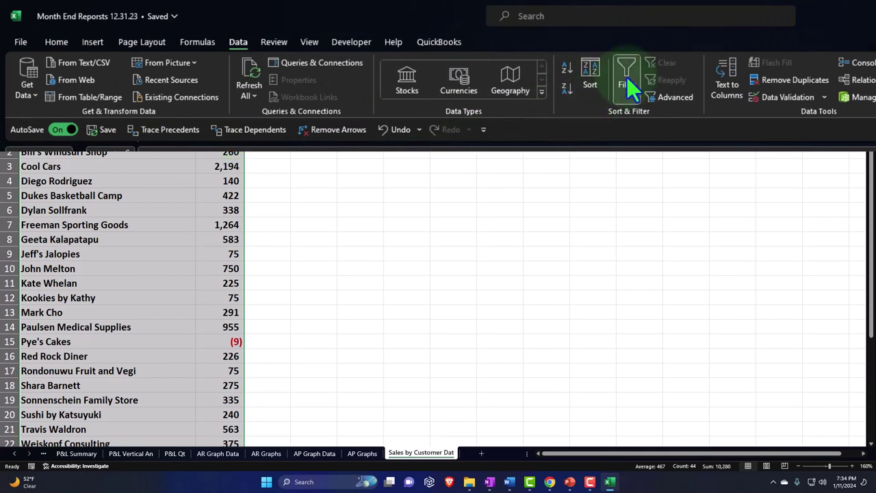
{"action": "left_click", "coordinate": [93, 43]}
{"action": "left_click", "coordinate": [127, 84]}
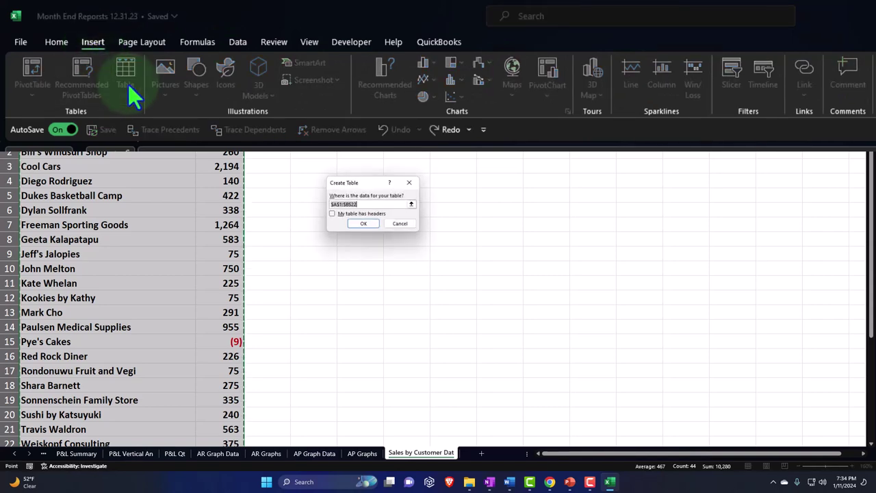
{"action": "left_click", "coordinate": [368, 226]}
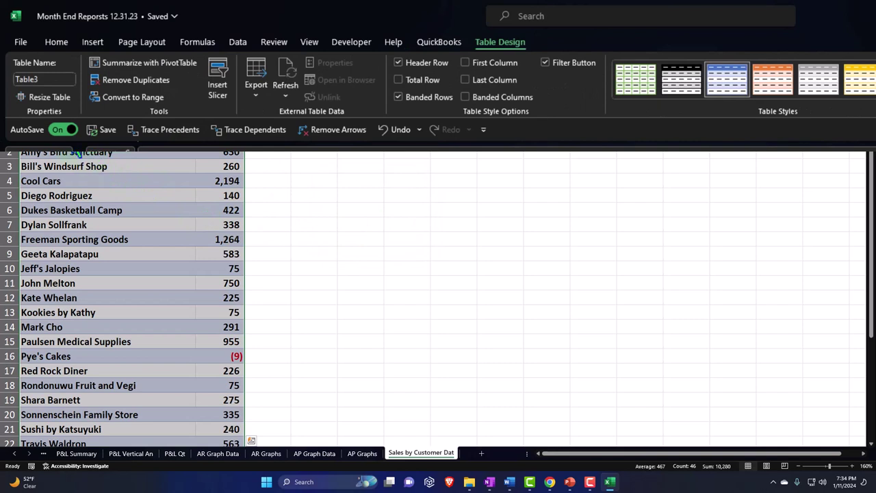
- Name the table headers Customer and Sales, and sort the table by Sales from largest to smallest
{"action": "left_click", "coordinate": [77, 152]}
{"action": "type", "text": "="}
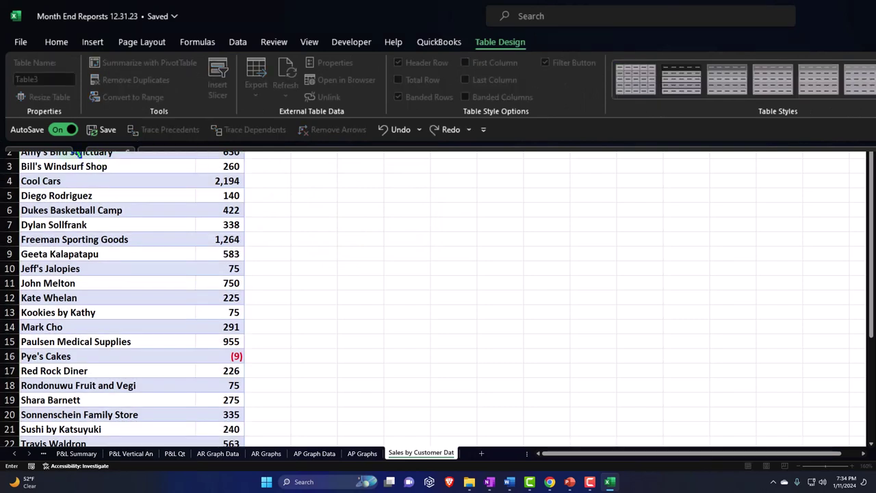
{"action": "key", "text": "Escape"}
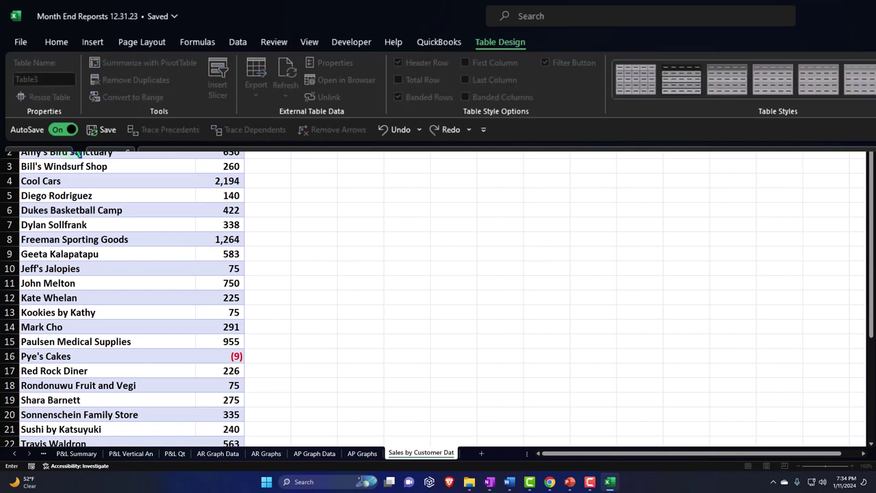
{"action": "key", "text": "Escape"}
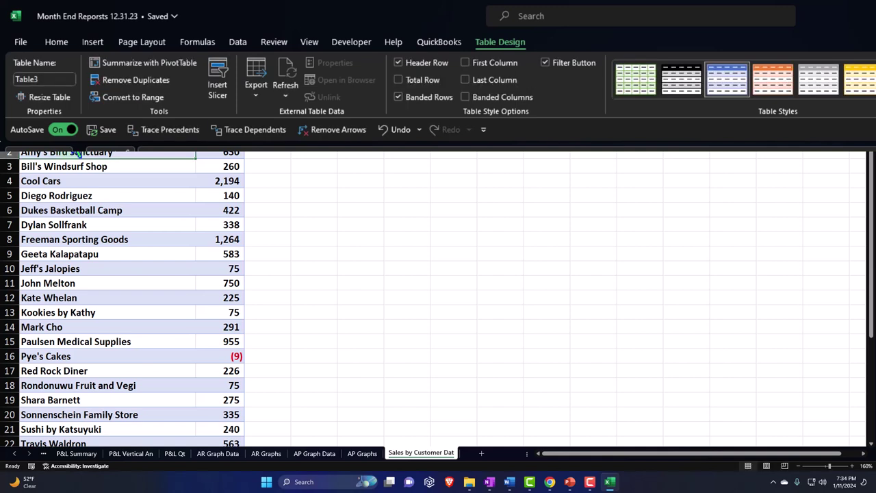
{"action": "left_click", "coordinate": [245, 153]}
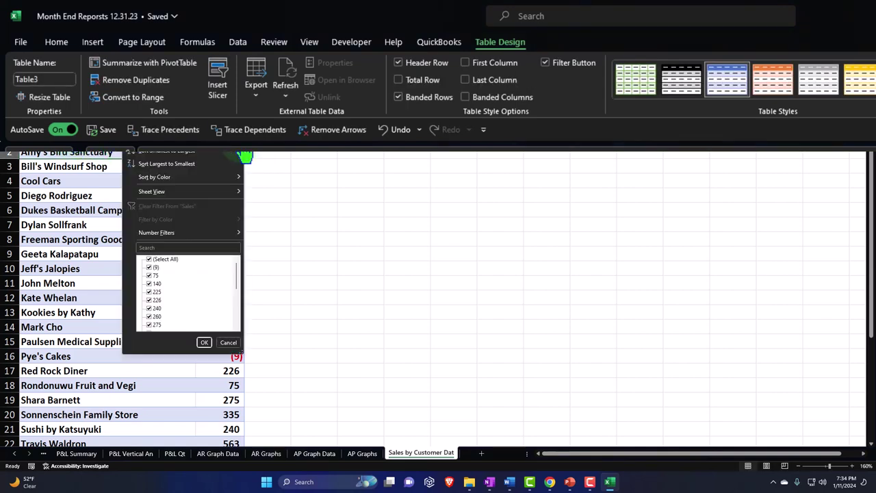
{"action": "left_click", "coordinate": [192, 165]}
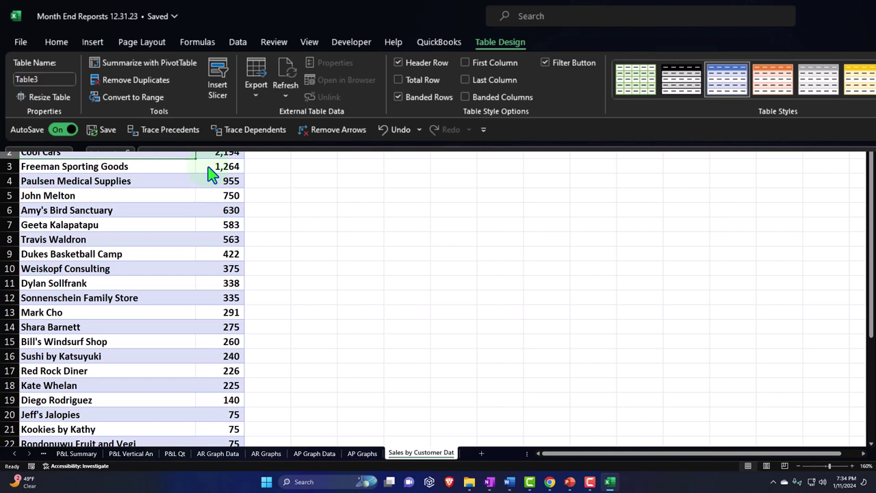
- Insert a 2-D pie chart of the customer sales data and enlarge it beside the table
{"action": "left_click_drag", "start_coordinate": [130, 154], "coordinate": [207, 423]}
{"action": "scroll", "coordinate": [210, 370], "scroll_direction": "up", "scroll_amount": 1}
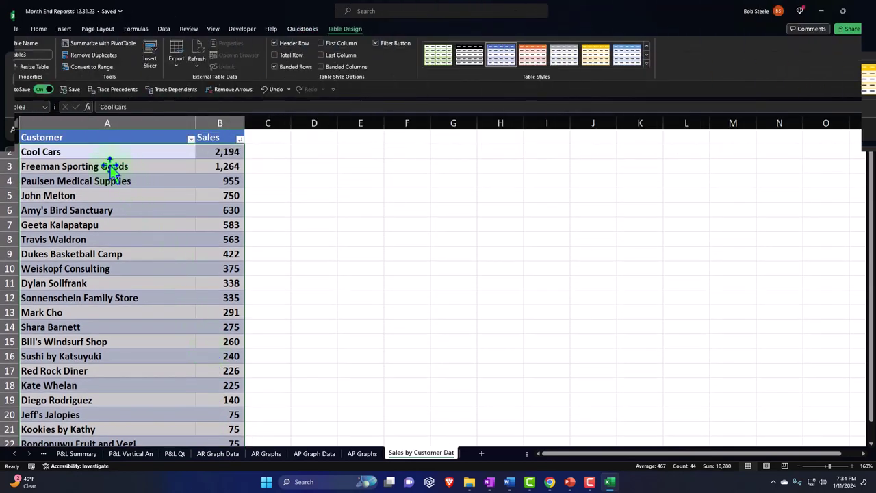
{"action": "left_click", "coordinate": [39, 29]}
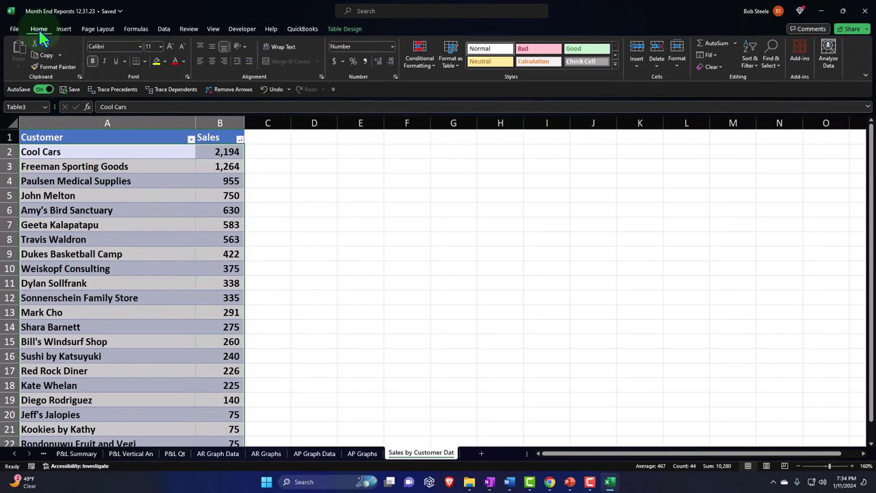
{"action": "left_click", "coordinate": [66, 28]}
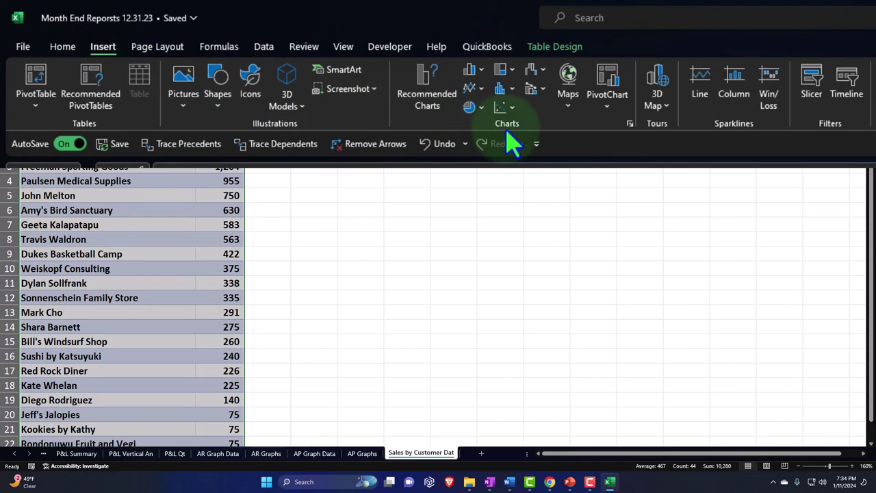
{"action": "left_click", "coordinate": [472, 106]}
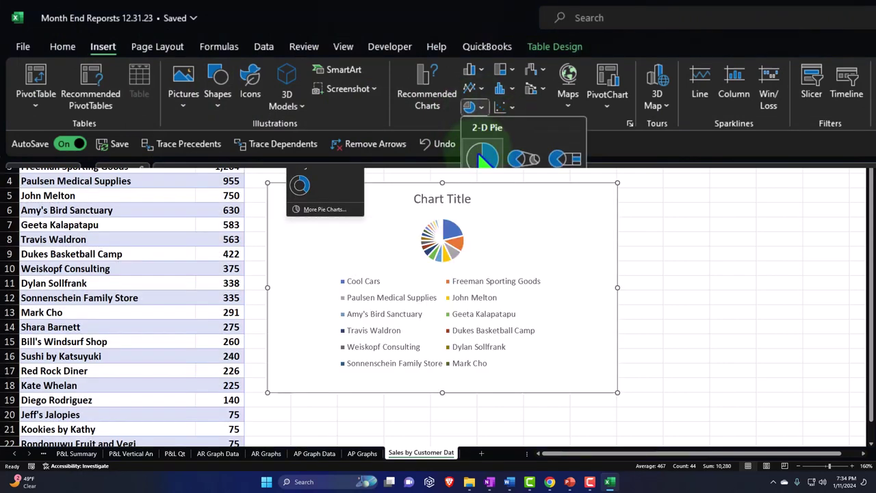
{"action": "left_click", "coordinate": [483, 157]}
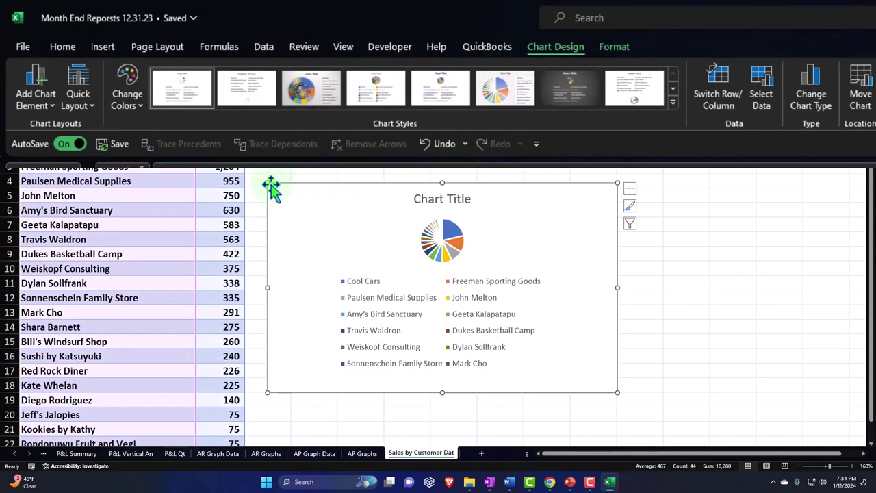
{"action": "left_click_drag", "start_coordinate": [271, 183], "coordinate": [263, 145]}
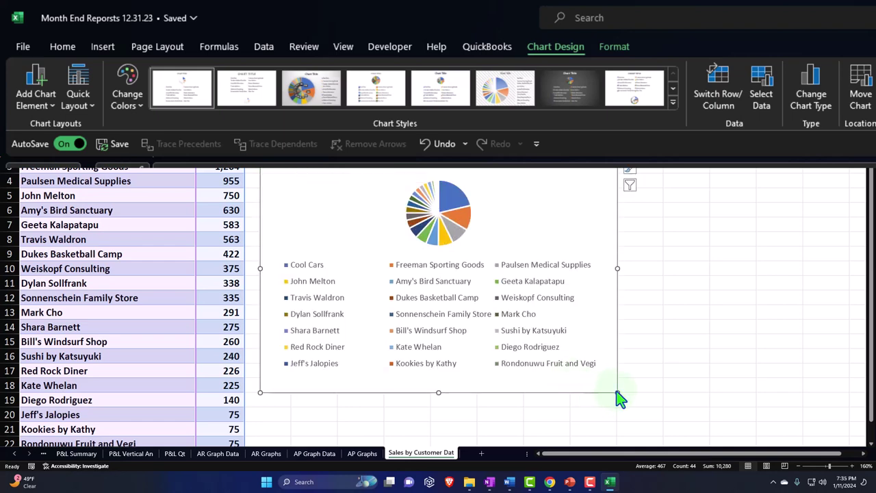
{"action": "left_click_drag", "start_coordinate": [617, 392], "coordinate": [738, 438]}
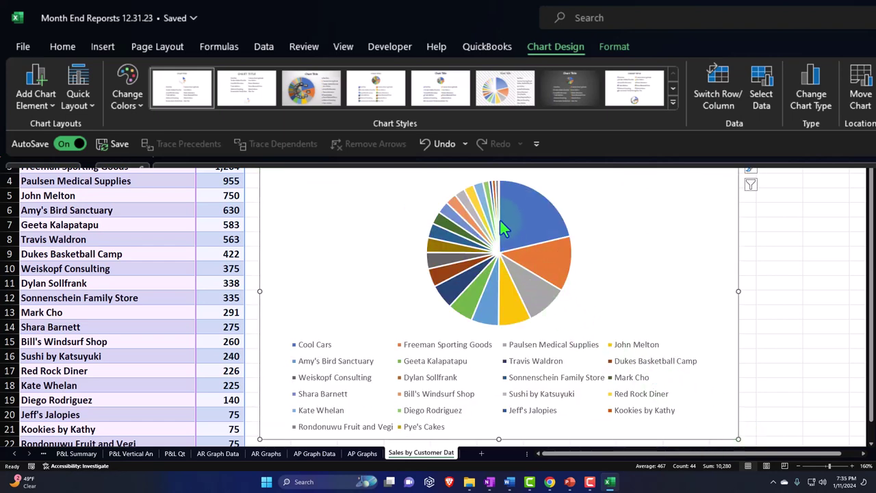
- Compare the pie chart's slices with the customers' sales amounts in the table, from the largest downward
{"action": "mouse_move", "coordinate": [502, 222]}
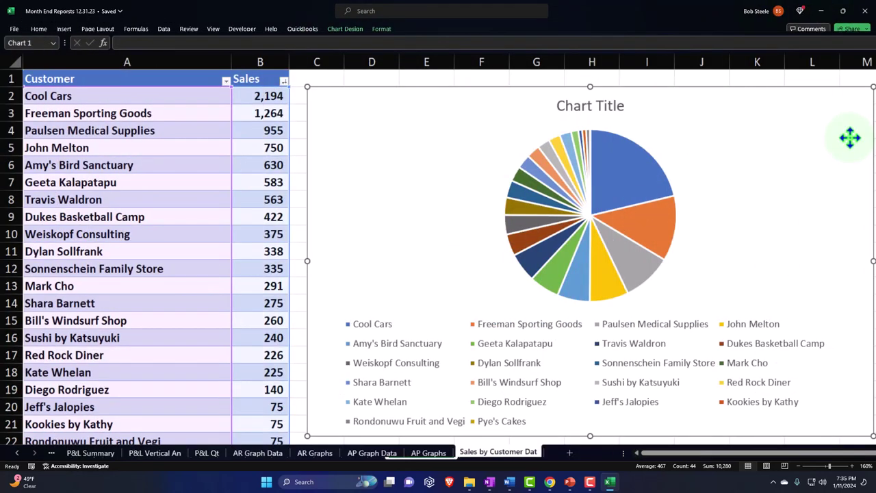
{"action": "left_click", "coordinate": [106, 233]}
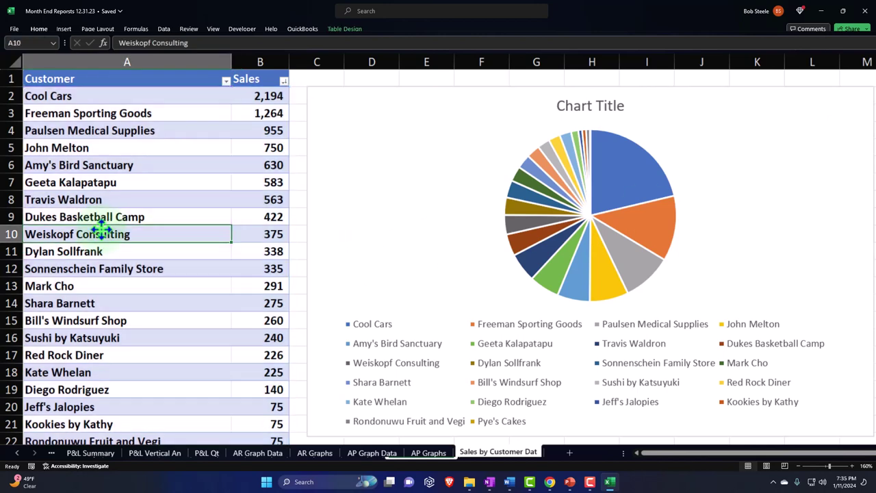
{"action": "left_click", "coordinate": [259, 97]}
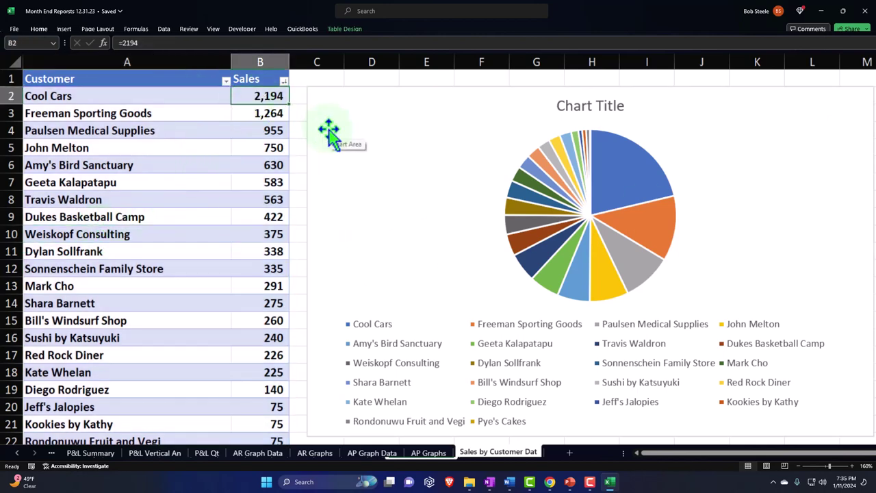
{"action": "key", "text": "Down"}
{"action": "key", "text": "Down"}
{"action": "key", "text": "Down"}
{"action": "key", "text": "Down"}
{"action": "key", "text": "Down"}
{"action": "key", "text": "Down"}
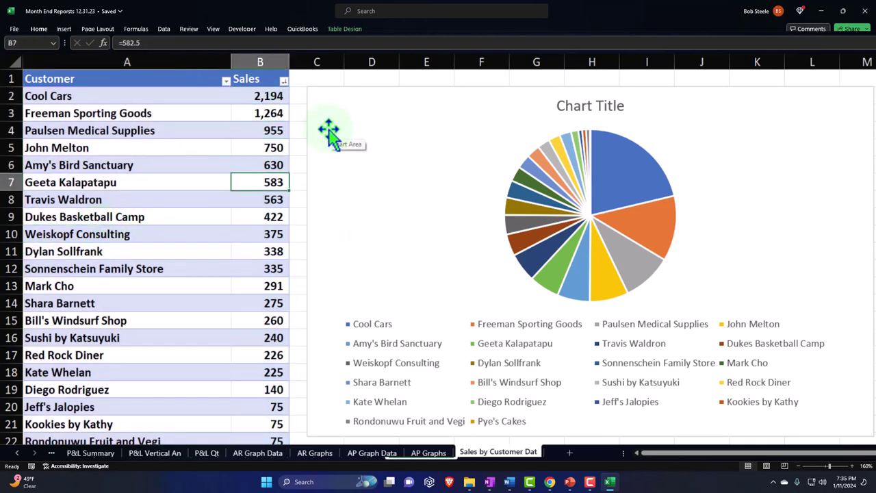
{"action": "key", "text": "Down"}
{"action": "key", "text": "Down"}
{"action": "key", "text": "Down"}
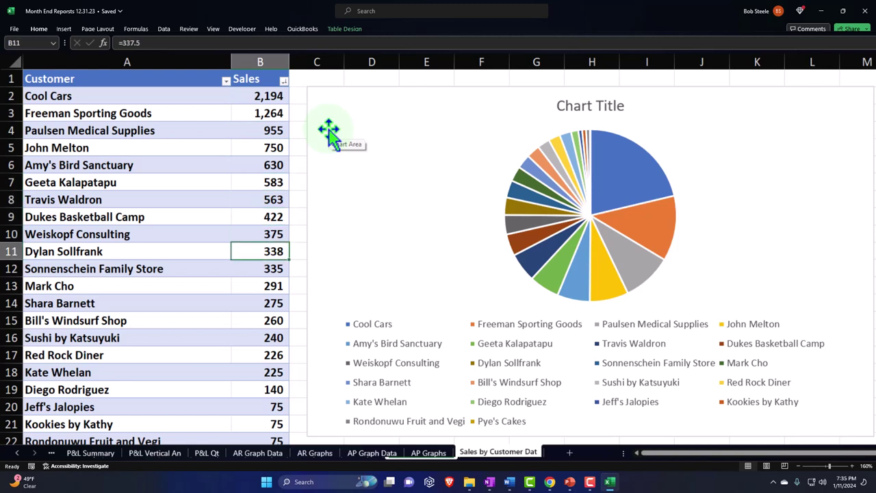
- Sum the sales in B11:B23 and enter the combined amount 2,546 in B11
{"action": "scroll", "coordinate": [256, 241], "scroll_direction": "down", "scroll_amount": 1}
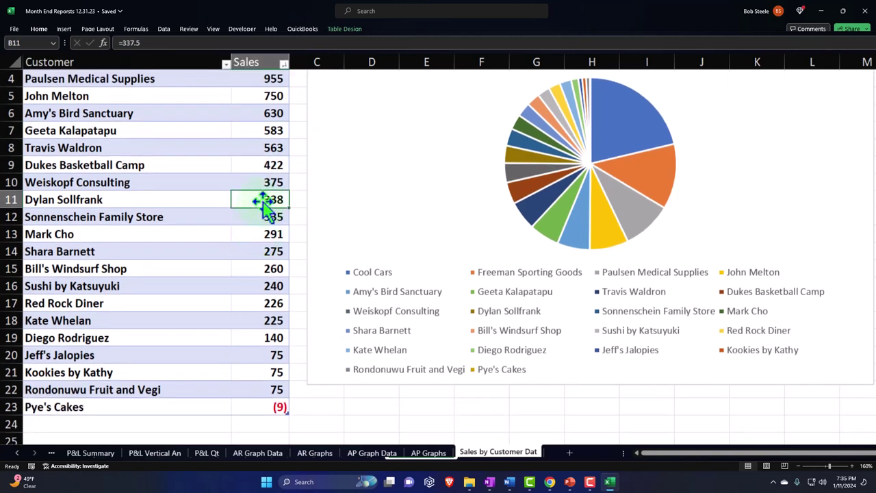
{"action": "left_click_drag", "start_coordinate": [265, 202], "coordinate": [264, 407]}
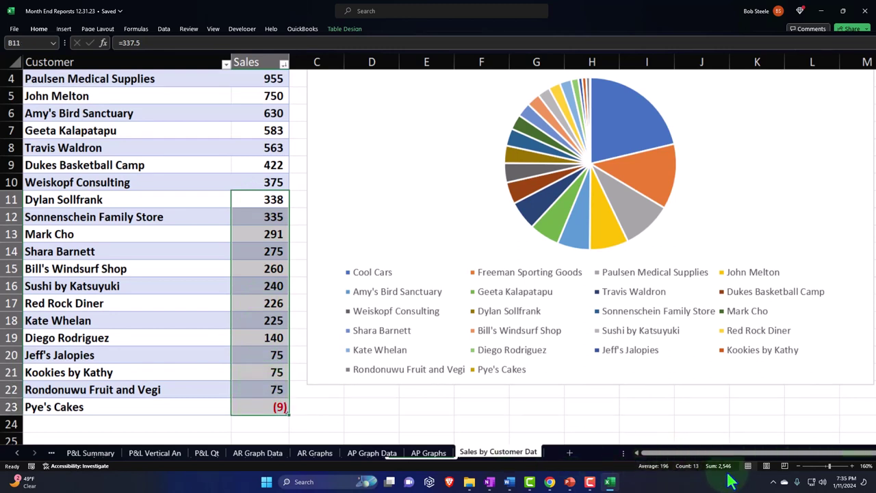
{"action": "left_click", "coordinate": [276, 201]}
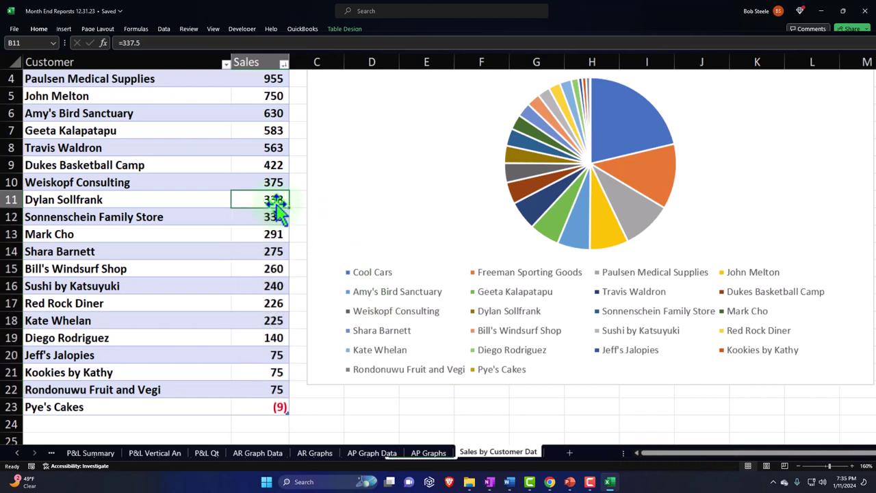
{"action": "type", "text": "2,5"}
{"action": "type", "text": "46"}
{"action": "key", "text": "Return"}
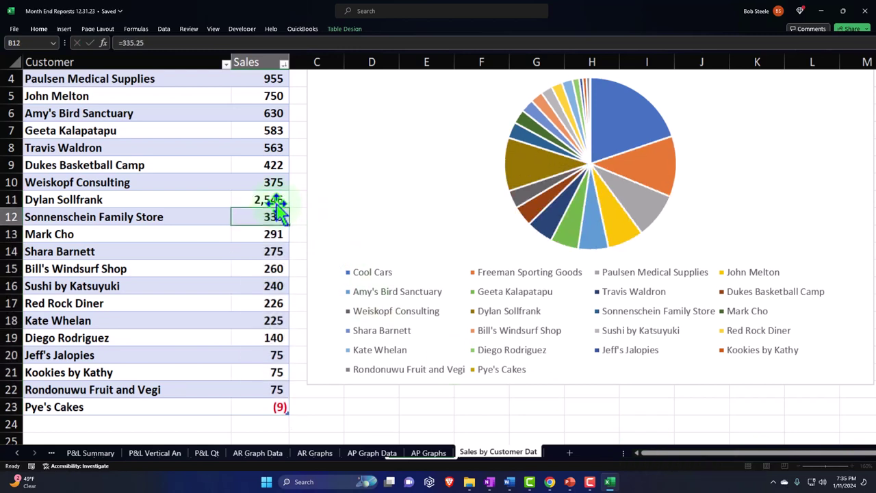
- Clear the sales amounts in B12:B23 and rename the customer in A11 as Other
{"action": "left_click_drag", "start_coordinate": [269, 218], "coordinate": [266, 409]}
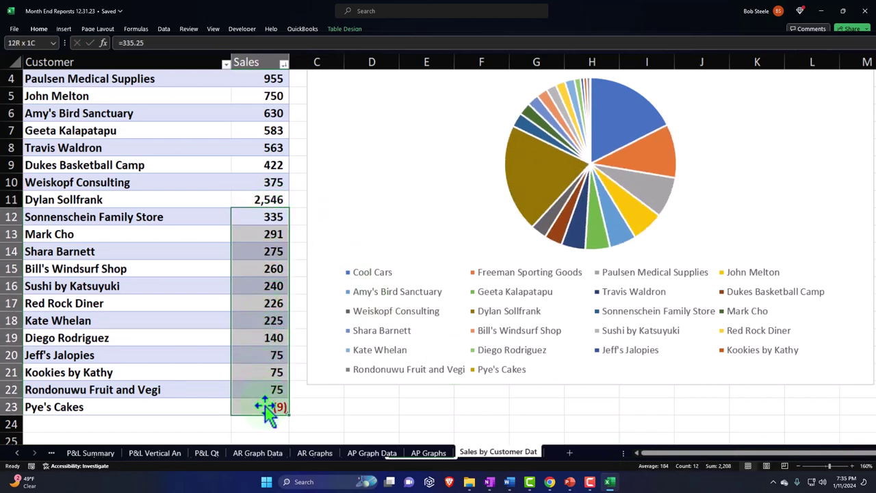
{"action": "key", "text": "Delete"}
{"action": "left_click", "coordinate": [115, 201]}
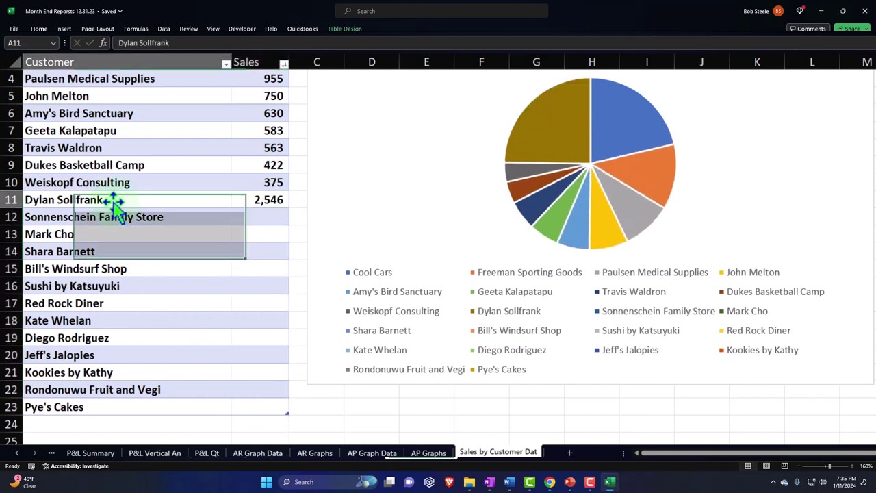
{"action": "type", "text": "Other"}
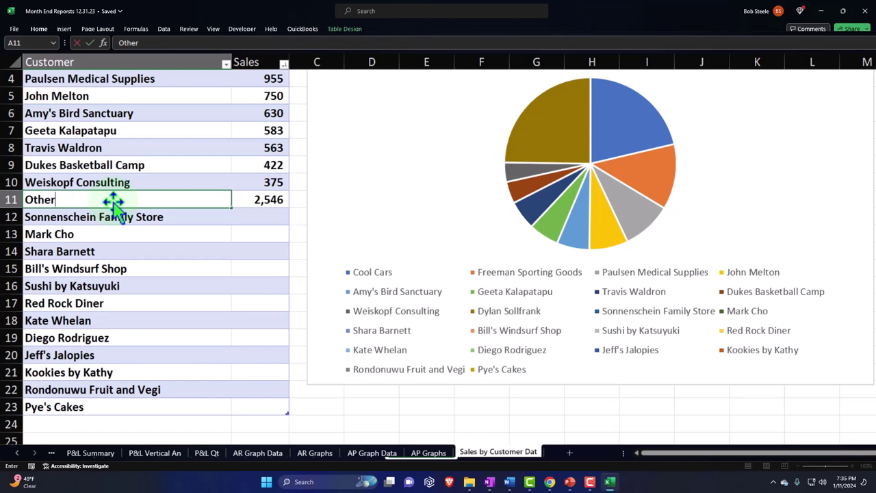
{"action": "key", "text": "Return"}
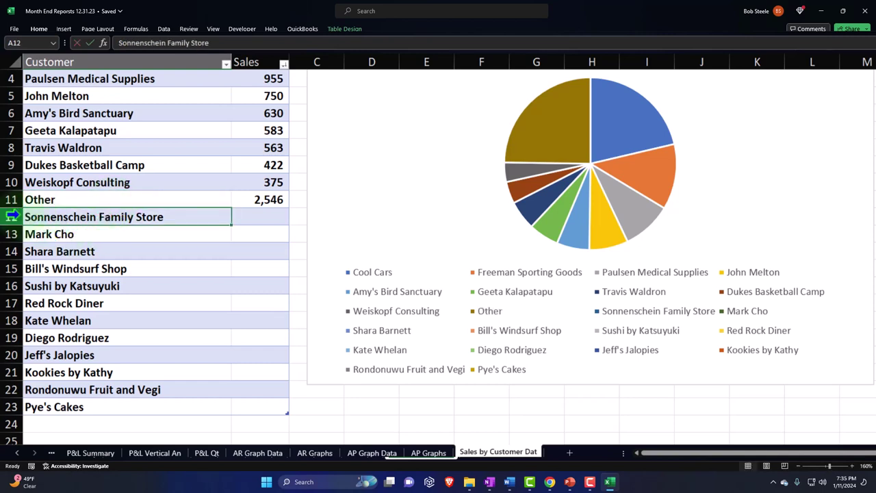
- Delete rows 12 to 23, which hold the customers without sales amounts below Other
{"action": "left_click_drag", "start_coordinate": [9, 216], "coordinate": [9, 410]}
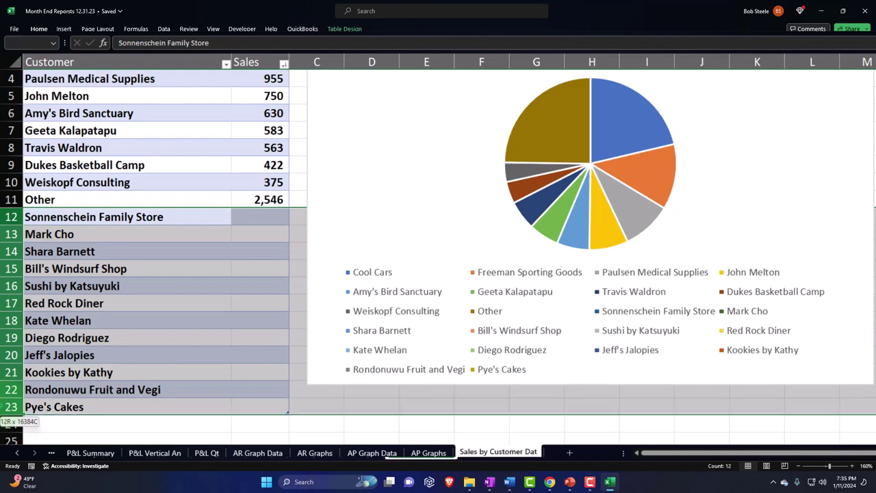
{"action": "right_click", "coordinate": [101, 367]}
{"action": "left_click", "coordinate": [116, 295]}
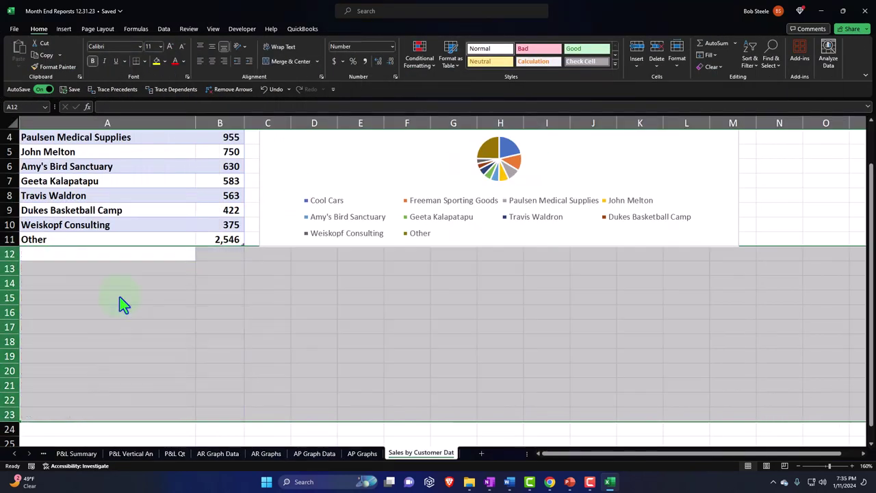
{"action": "left_click", "coordinate": [163, 314]}
{"action": "left_click", "coordinate": [224, 239]}
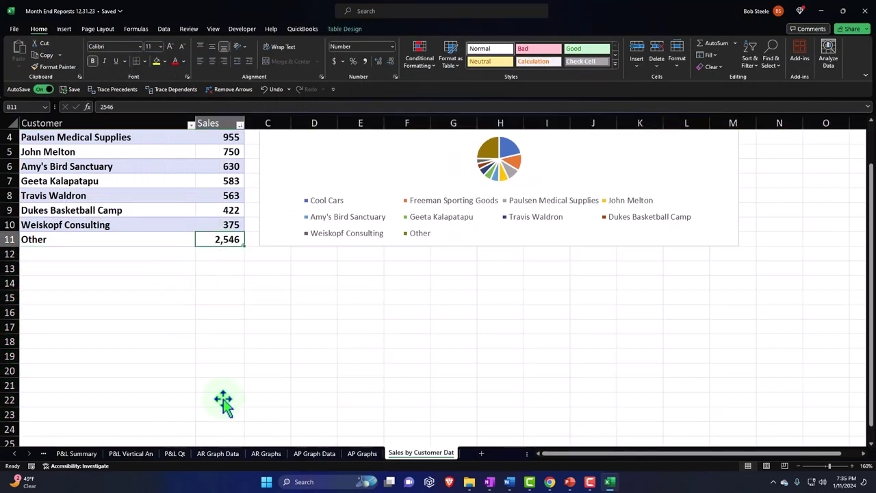
- Add a total row to the customer sales table
{"action": "scroll", "coordinate": [224, 401], "scroll_direction": "up", "scroll_amount": 1}
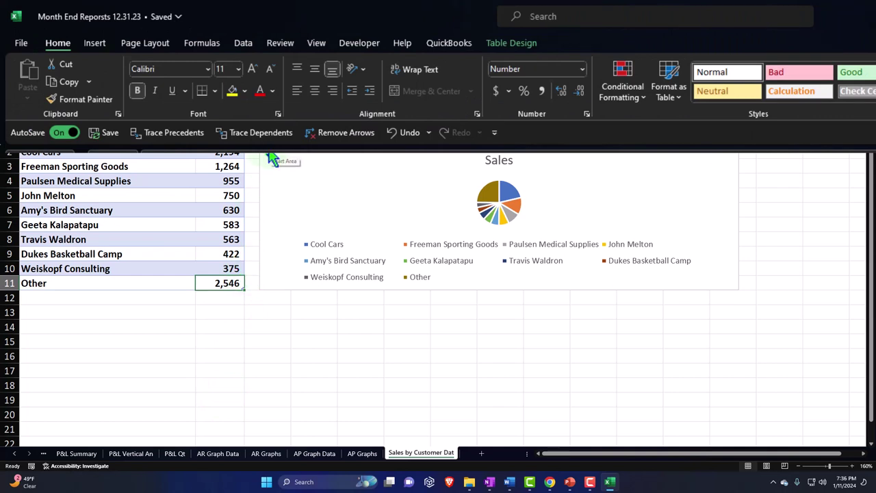
{"action": "left_click", "coordinate": [513, 42]}
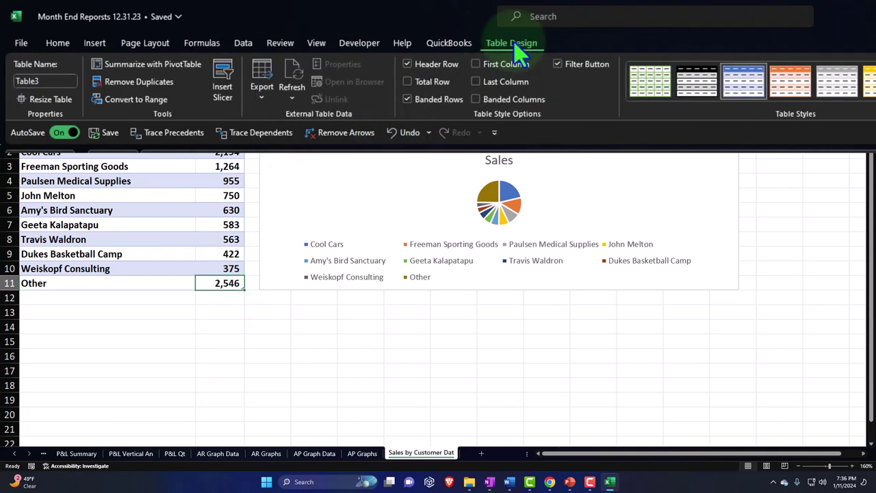
{"action": "left_click", "coordinate": [408, 82]}
{"action": "left_click", "coordinate": [214, 299]}
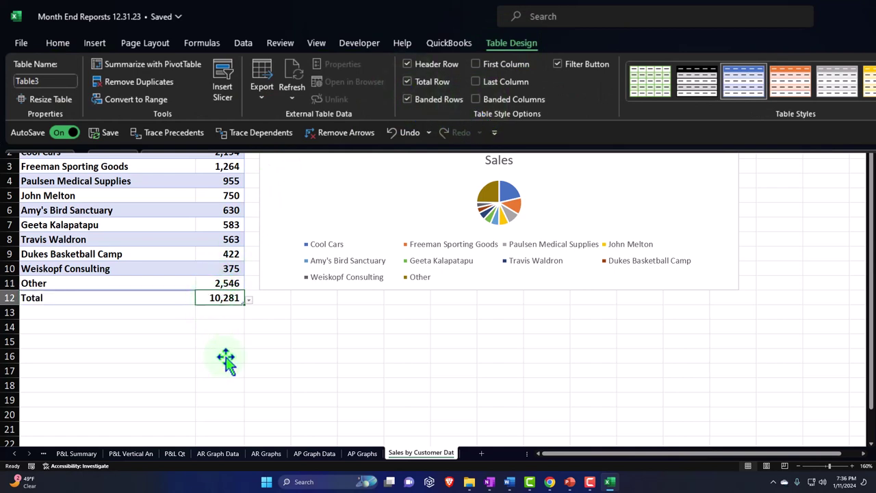
- Switch to QuickBooks in Chrome, check the Sales by Customer report's total, and look at the balance sheet report
{"action": "mouse_move", "coordinate": [550, 482]}
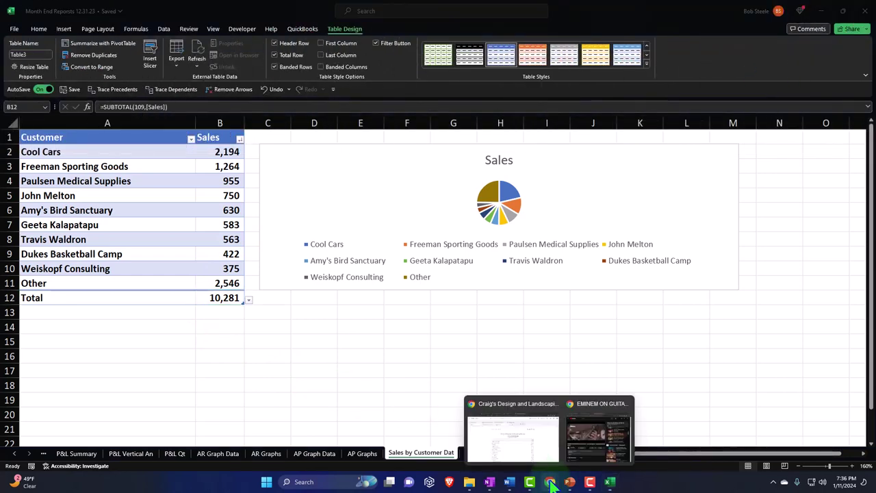
{"action": "left_click", "coordinate": [514, 436]}
{"action": "scroll", "coordinate": [499, 425], "scroll_direction": "down", "scroll_amount": 4}
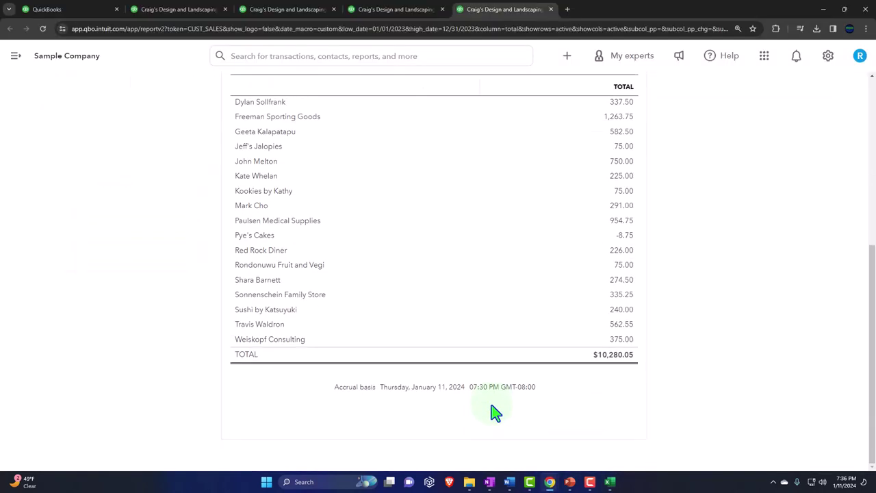
{"action": "left_click", "coordinate": [609, 374]}
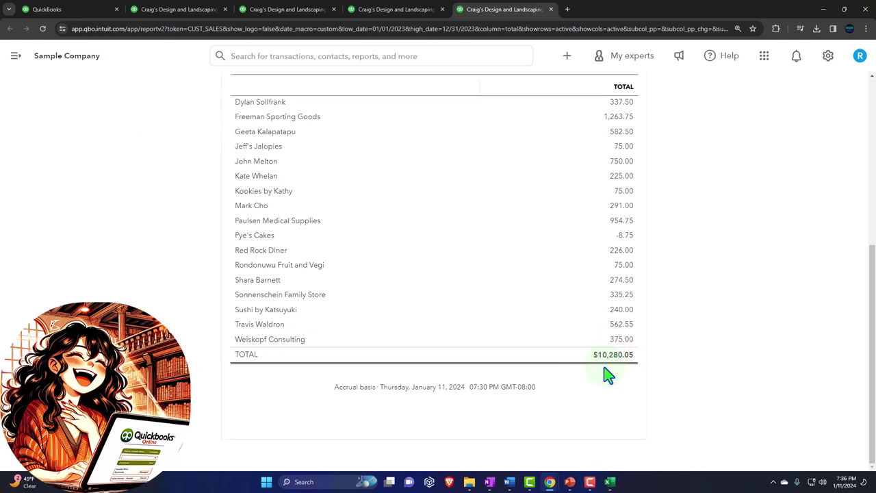
{"action": "left_click", "coordinate": [186, 12]}
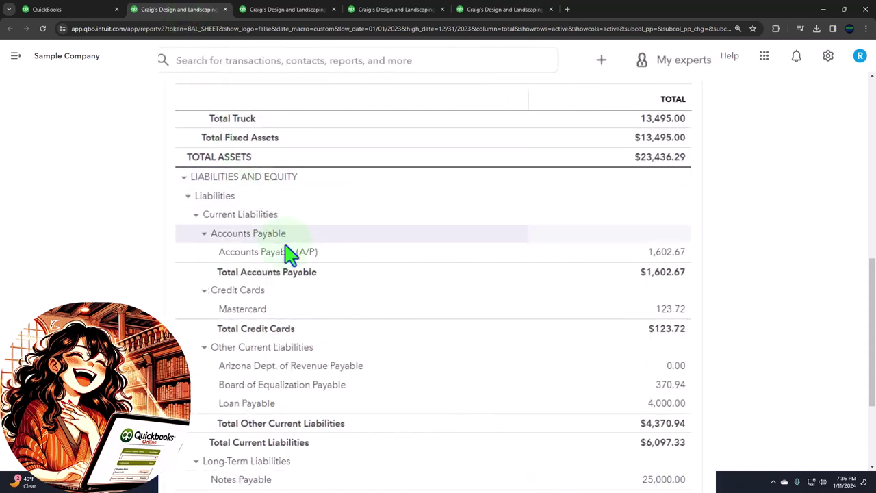
{"action": "left_click", "coordinate": [243, 13]}
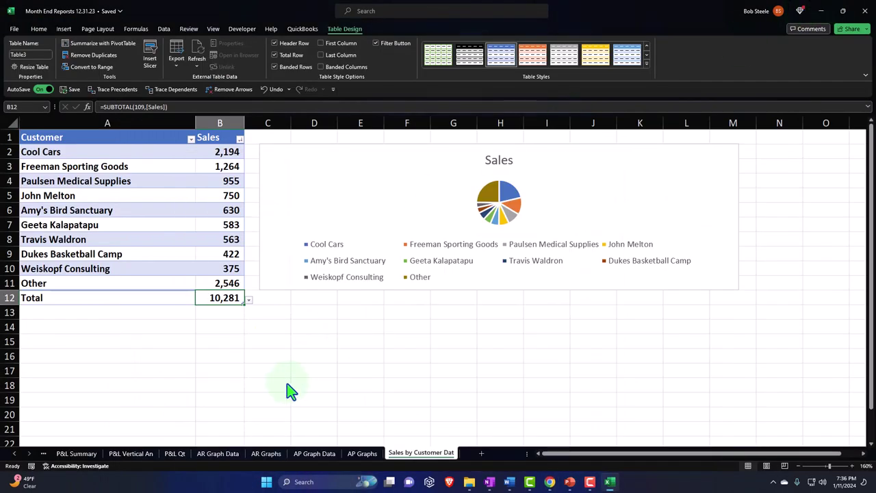
- Enter the target total 10201 in B14 below the table and clear the sales amount for Other in B11
{"action": "left_click", "coordinate": [220, 326]}
{"action": "type", "text": "1020"}
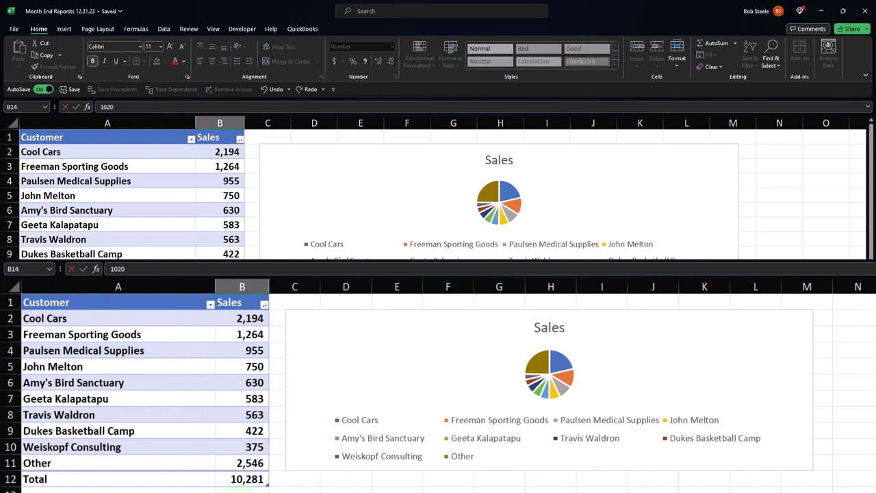
{"action": "key", "text": "Return"}
{"action": "type", "text": "+"}
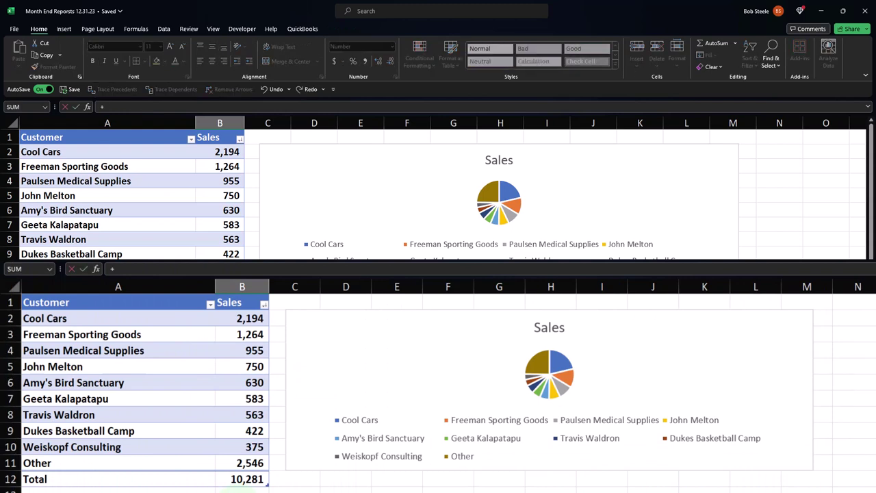
{"action": "key", "text": "Escape"}
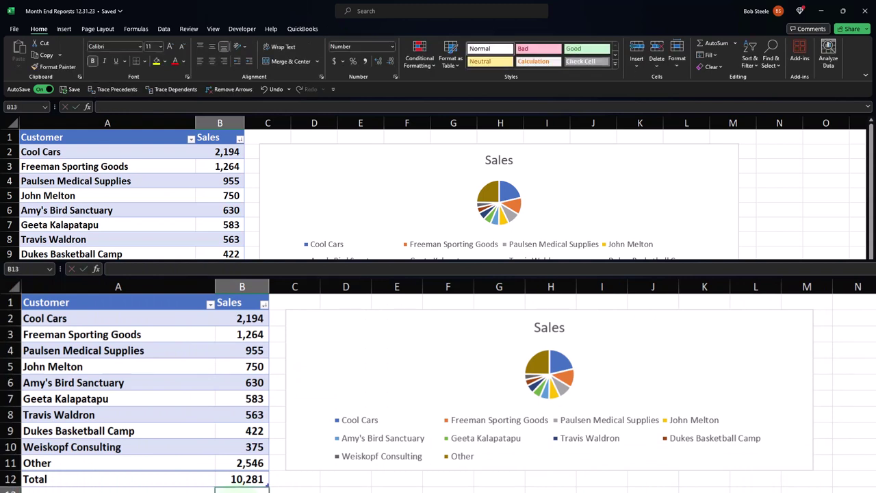
{"action": "key", "text": "Up"}
{"action": "key", "text": "Up"}
{"action": "key", "text": "Up"}
{"action": "key", "text": "Up"}
{"action": "key", "text": "Delete"}
- Calculate in B15 the difference between the target total in B14 and the table total in B12
{"action": "key", "text": "Down"}
{"action": "key", "text": "Down"}
{"action": "key", "text": "Down"}
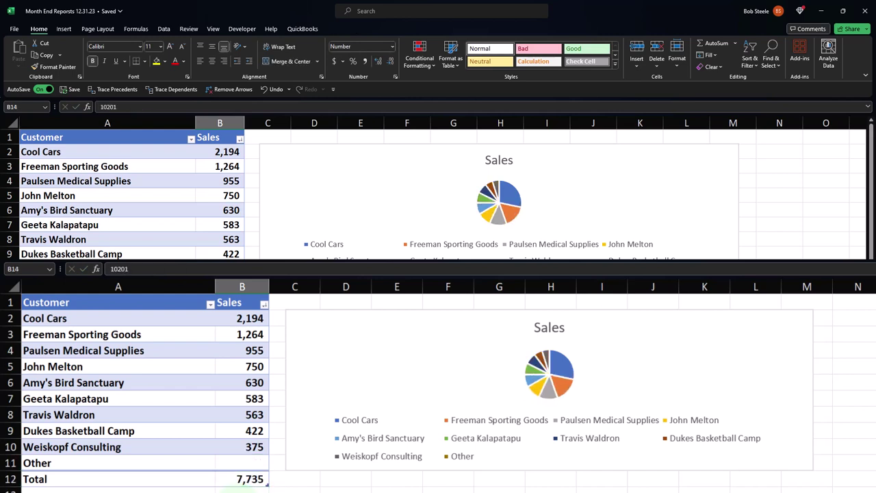
{"action": "type", "text": "="}
{"action": "key", "text": "Up"}
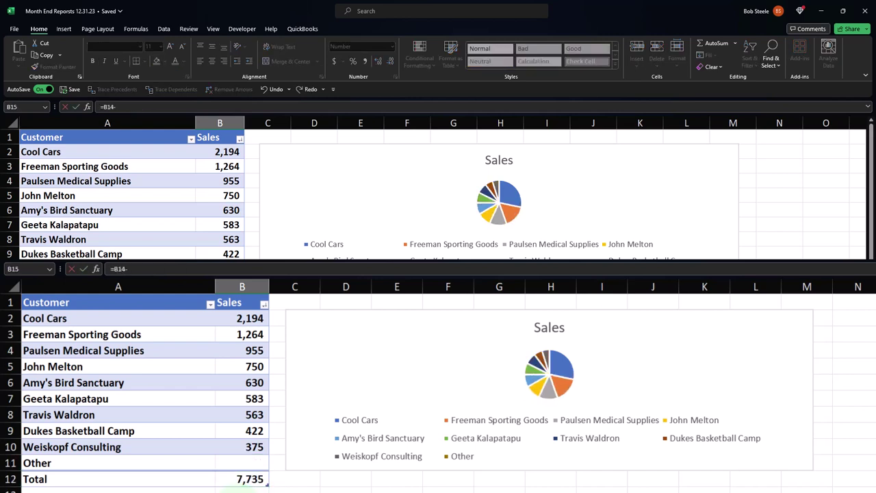
{"action": "type", "text": "-"}
{"action": "key", "text": "Up"}
{"action": "key", "text": "Up"}
{"action": "key", "text": "Return"}
{"action": "key", "text": "Up"}
{"action": "key", "text": "Up"}
{"action": "key", "text": "Up"}
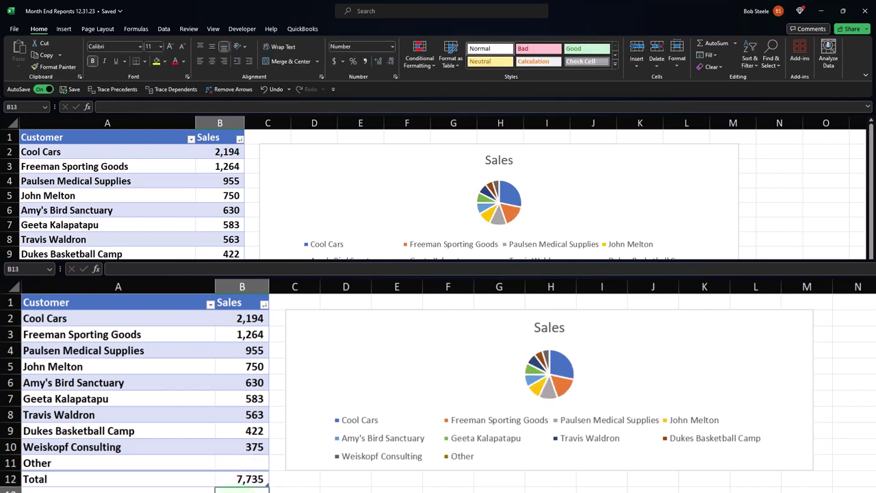
- Set the sales amount for Other in B11 to 2,466
{"action": "left_click", "coordinate": [241, 462]}
{"action": "type", "text": "2,46"}
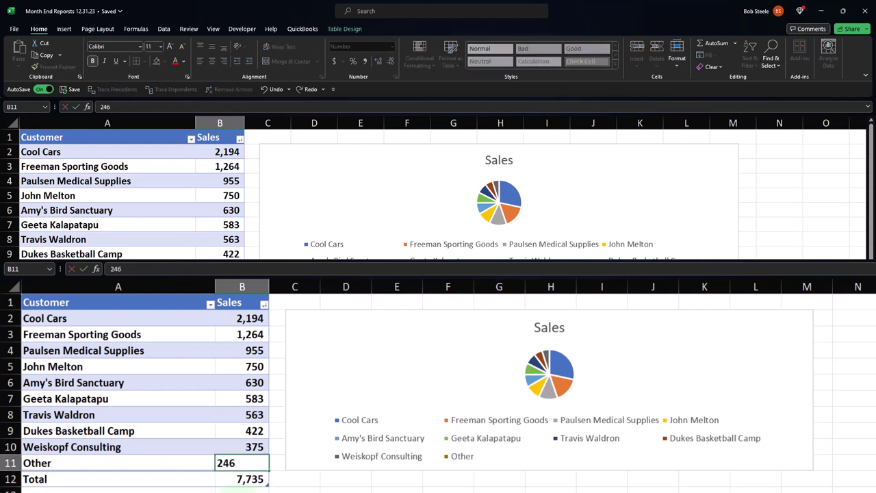
{"action": "type", "text": "6"}
{"action": "key", "text": "Return"}
{"action": "key", "text": "Down"}
{"action": "key", "text": "Down"}
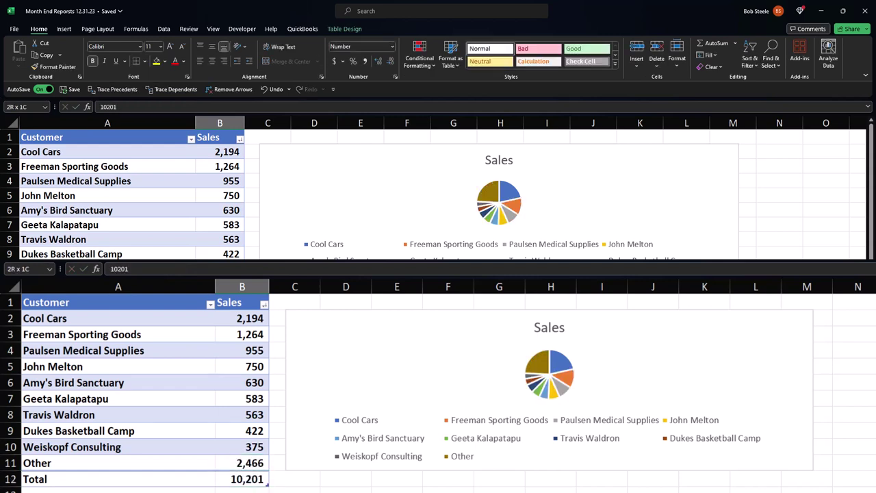
{"action": "left_click", "coordinate": [255, 478]}
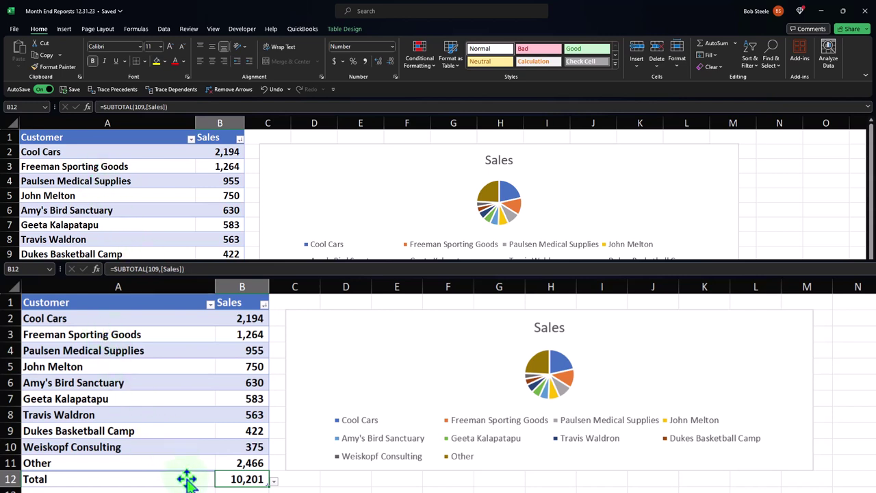
- Move the Sales pie chart up beside the table and try different legend placements, settling on Right
{"action": "left_click_drag", "start_coordinate": [320, 373], "coordinate": [317, 353]}
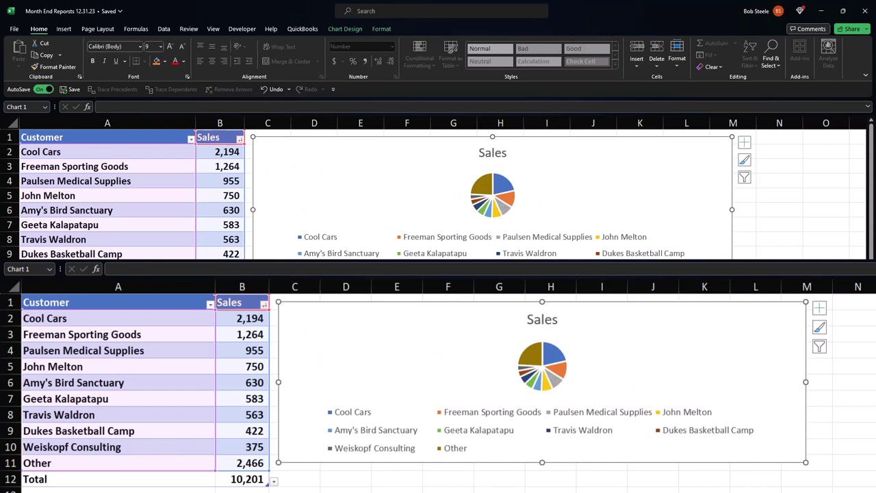
{"action": "left_click", "coordinate": [745, 143]}
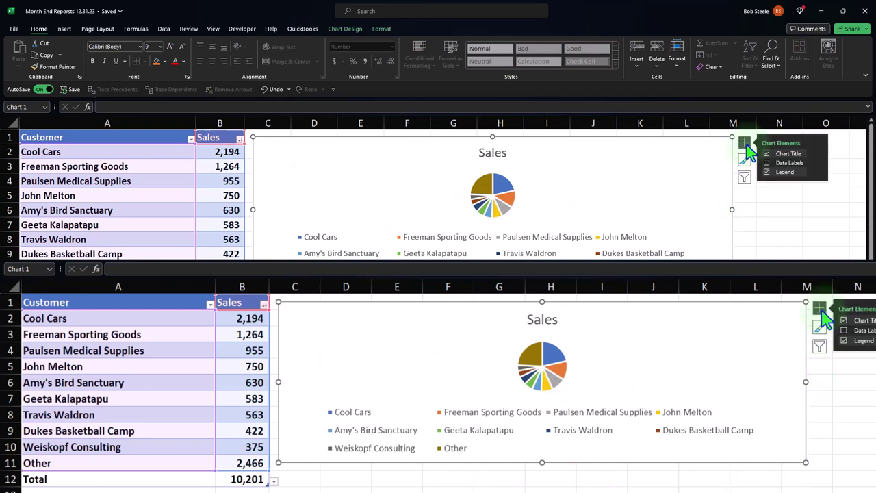
{"action": "left_click", "coordinate": [817, 171]}
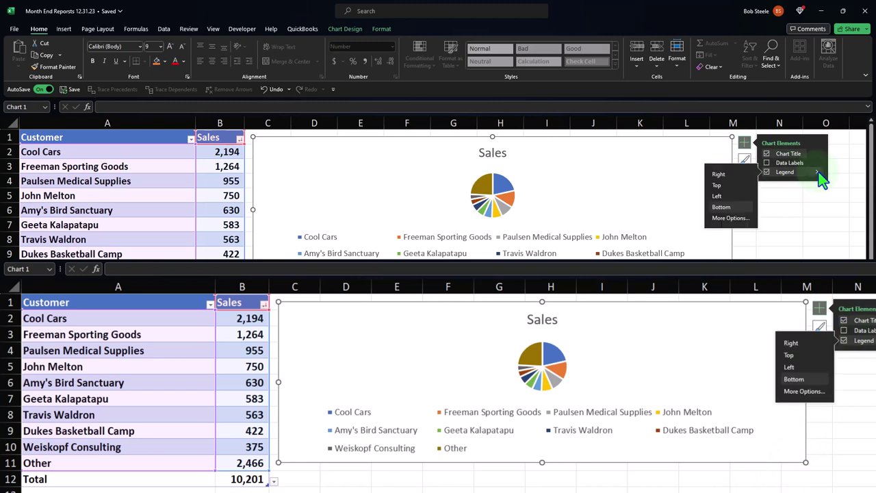
{"action": "left_click", "coordinate": [740, 175]}
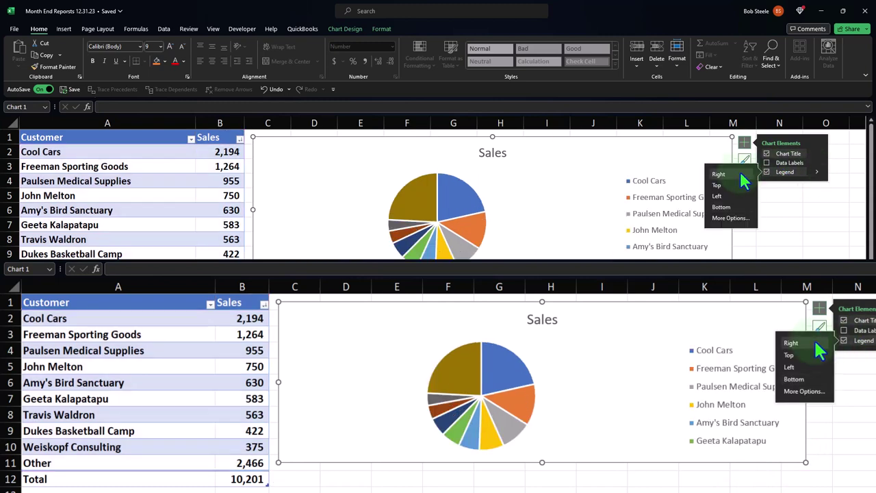
{"action": "left_click", "coordinate": [738, 185]}
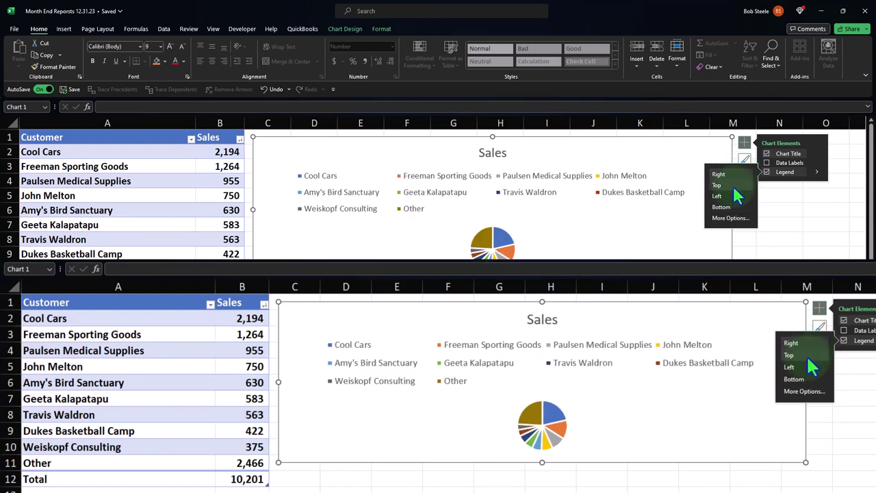
{"action": "left_click", "coordinate": [734, 196]}
{"action": "left_click", "coordinate": [733, 206]}
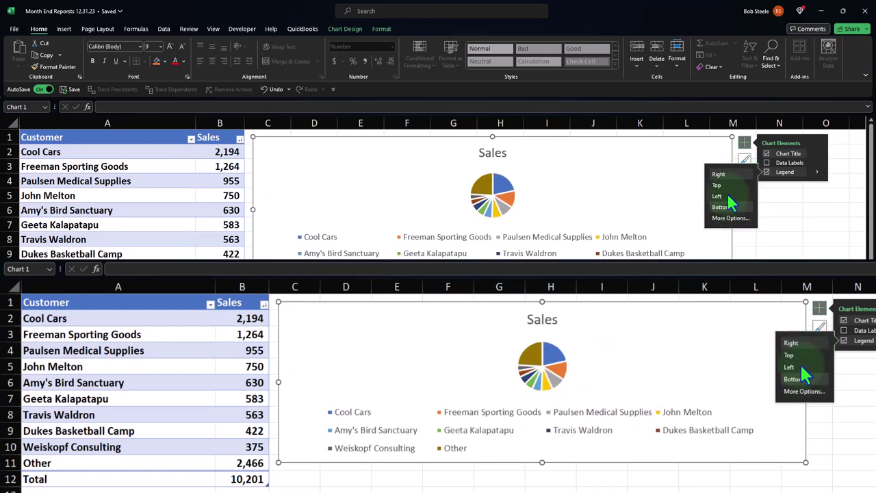
{"action": "left_click", "coordinate": [724, 175]}
{"action": "left_click", "coordinate": [718, 185]}
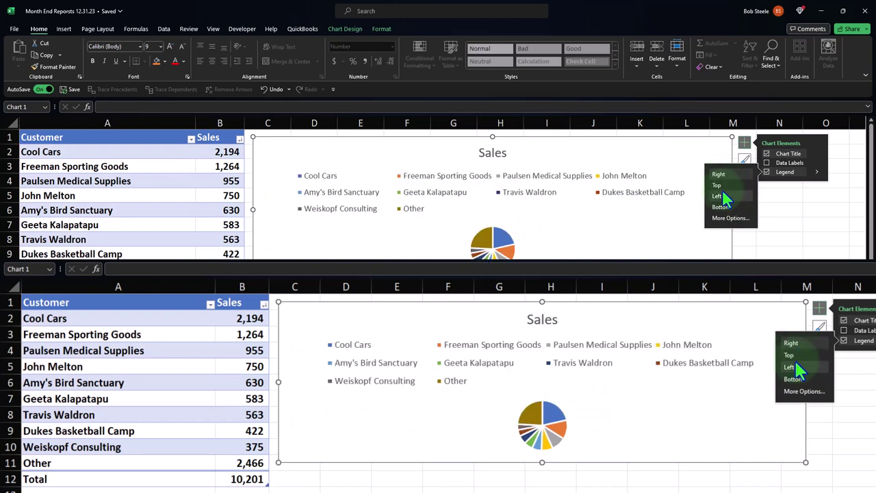
{"action": "left_click", "coordinate": [724, 175]}
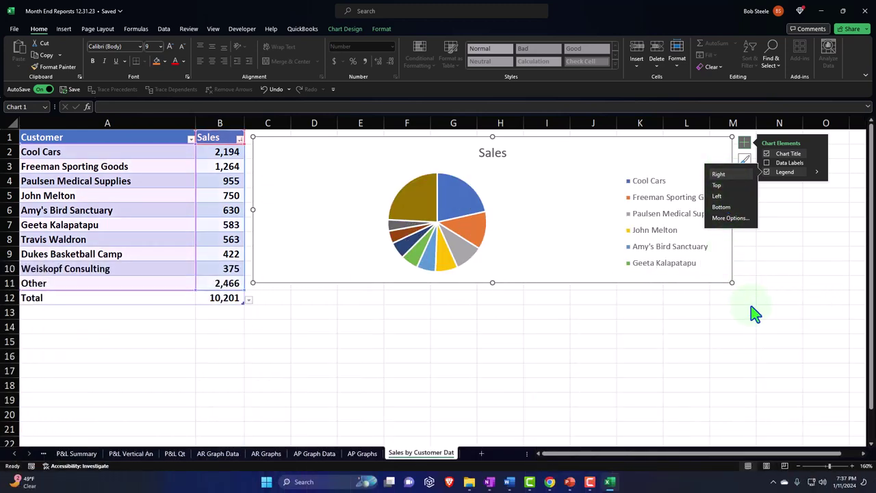
- Resize the Sales pie chart so it is taller and slightly narrower, spanning about columns C to L and rows 1 to 16
{"action": "left_click", "coordinate": [759, 311]}
{"action": "left_click", "coordinate": [730, 280]}
{"action": "left_click_drag", "start_coordinate": [731, 281], "coordinate": [707, 366]}
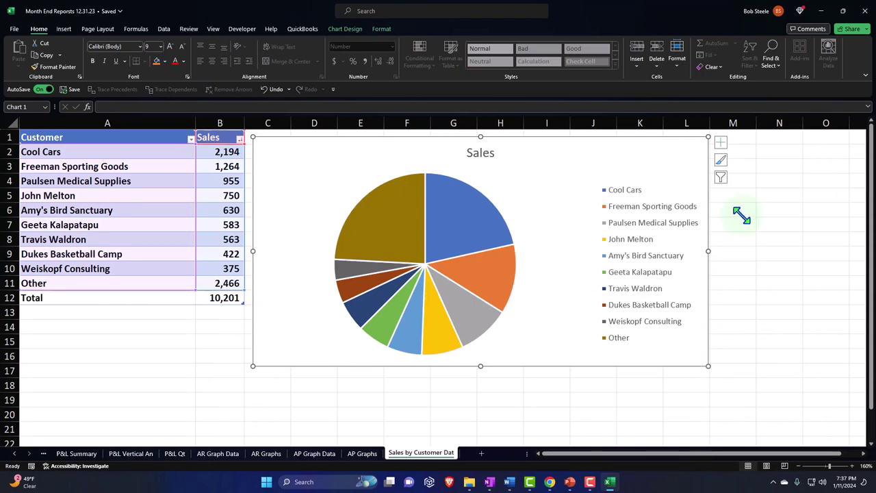
- Add data labels to the Sales pie chart that show the percentage instead of the value
{"action": "left_click", "coordinate": [721, 143]}
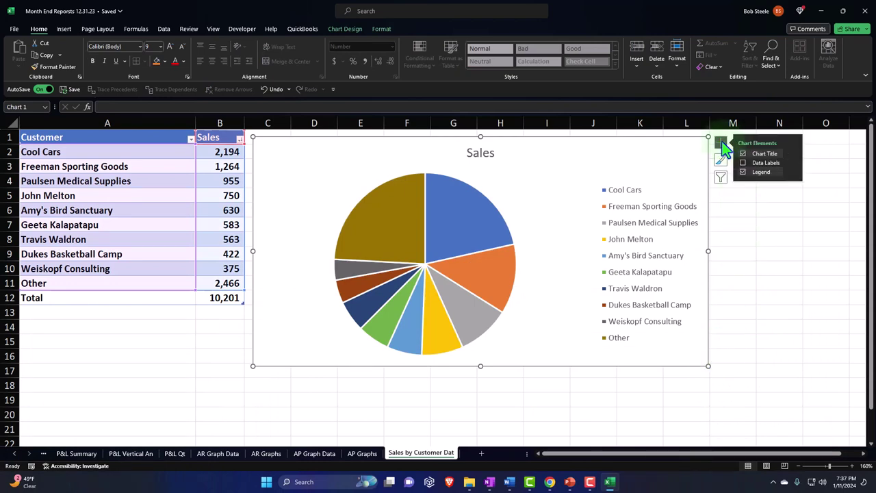
{"action": "left_click", "coordinate": [742, 163]}
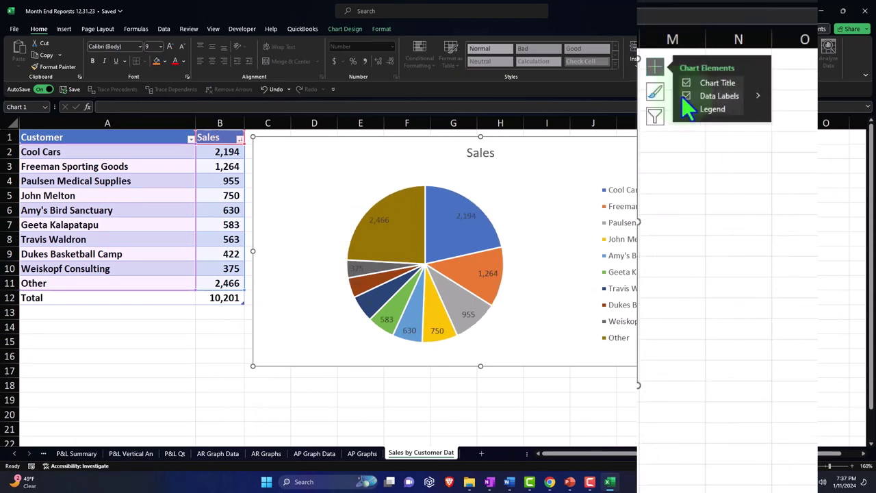
{"action": "left_click", "coordinate": [757, 96]}
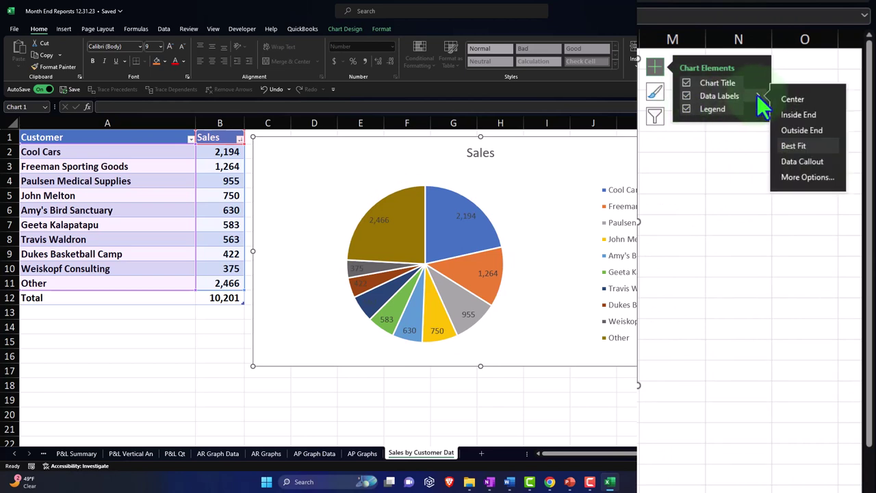
{"action": "left_click", "coordinate": [793, 178]}
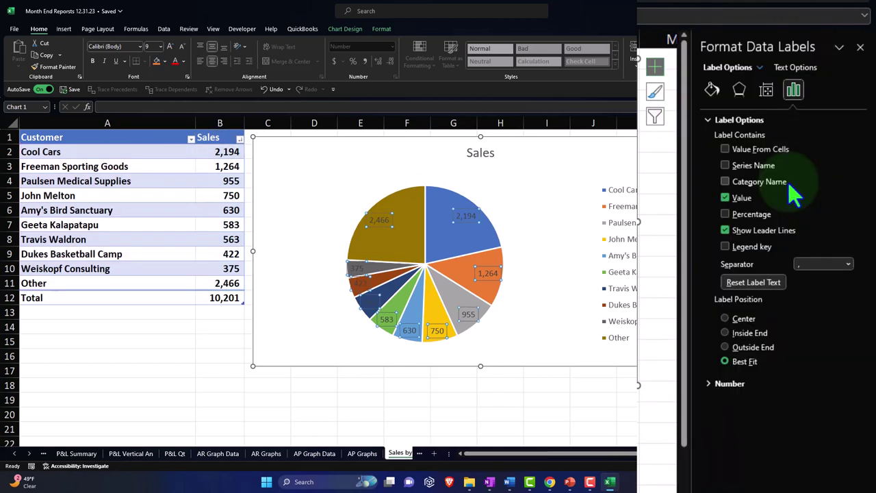
{"action": "left_click", "coordinate": [726, 198]}
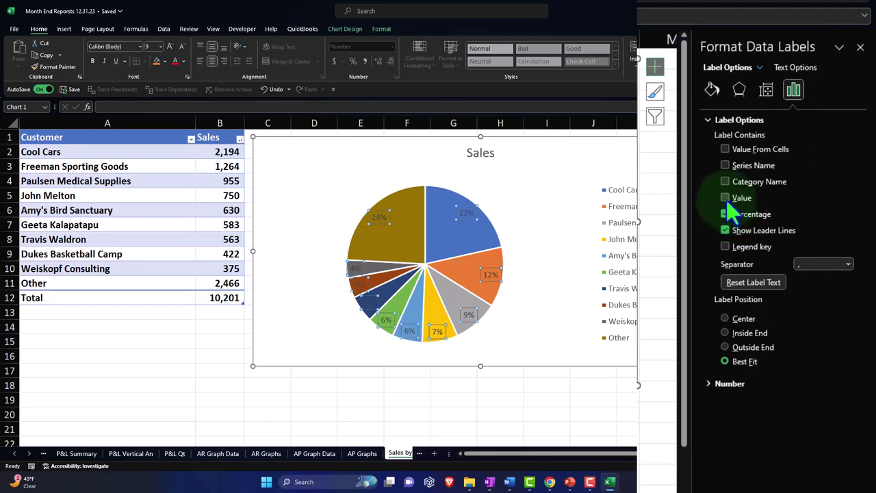
{"action": "left_click", "coordinate": [860, 50]}
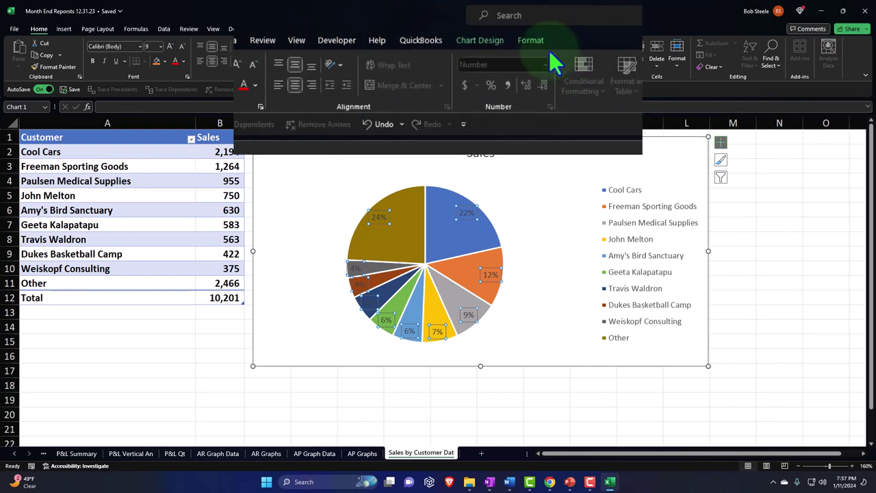
- Format the pie chart's percentage labels with a white text fill and bold font
{"action": "left_click", "coordinate": [531, 40]}
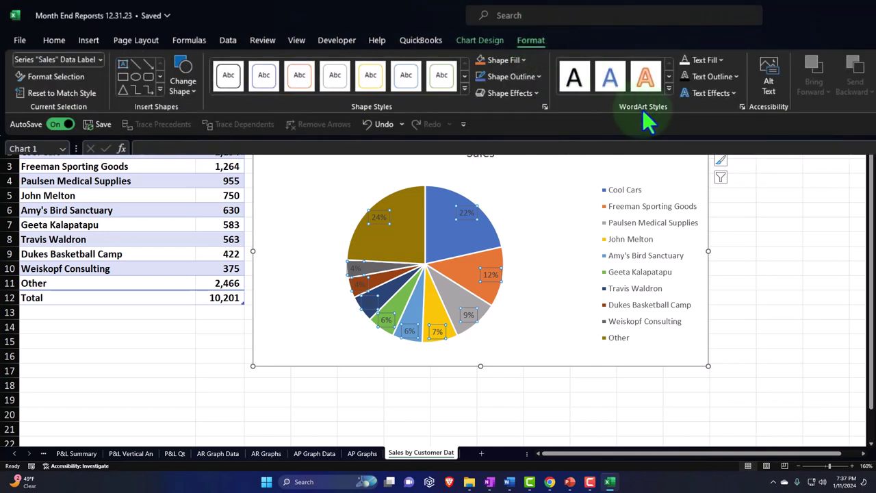
{"action": "left_click", "coordinate": [686, 61]}
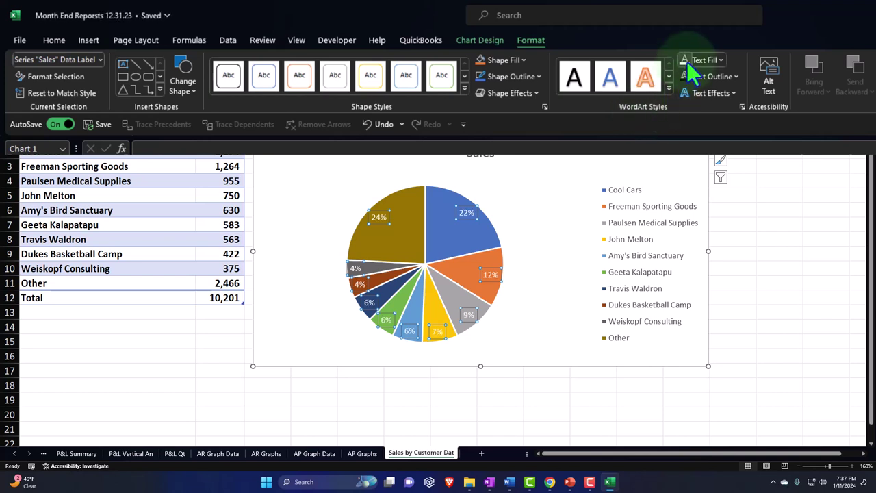
{"action": "left_click", "coordinate": [52, 42]}
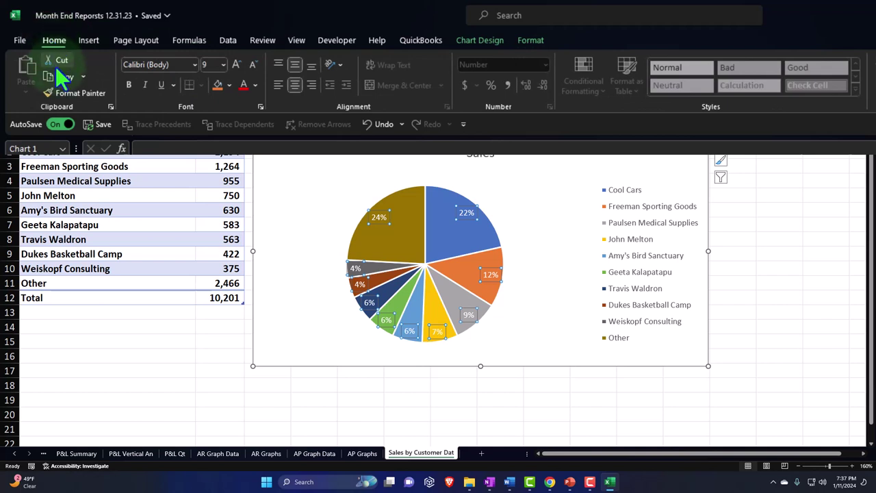
{"action": "left_click", "coordinate": [129, 86]}
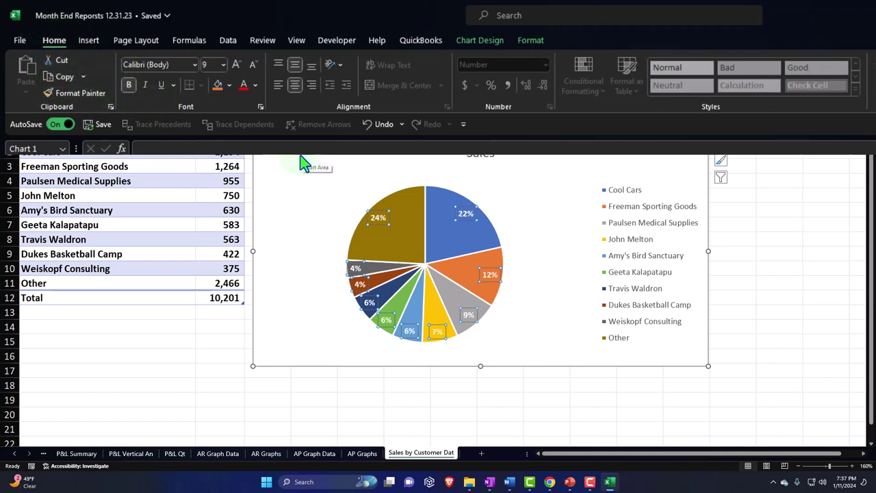
- Narrow the Sales pie chart and move it over to column D so column C is free
{"action": "left_click_drag", "start_coordinate": [707, 250], "coordinate": [616, 250]}
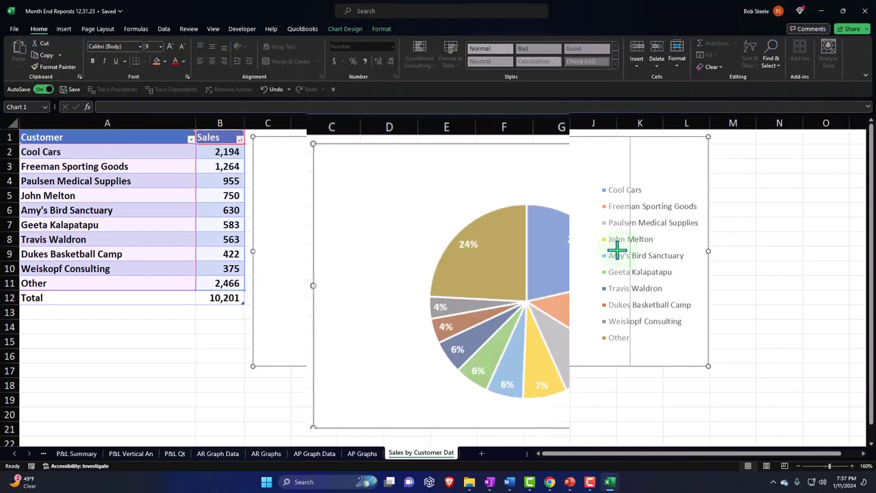
{"action": "left_click_drag", "start_coordinate": [758, 283], "coordinate": [720, 284]}
{"action": "left_click_drag", "start_coordinate": [363, 178], "coordinate": [427, 175]}
- Add a new table column headed % Sales in C1
{"action": "left_click", "coordinate": [342, 159]}
{"action": "left_click", "coordinate": [332, 146]}
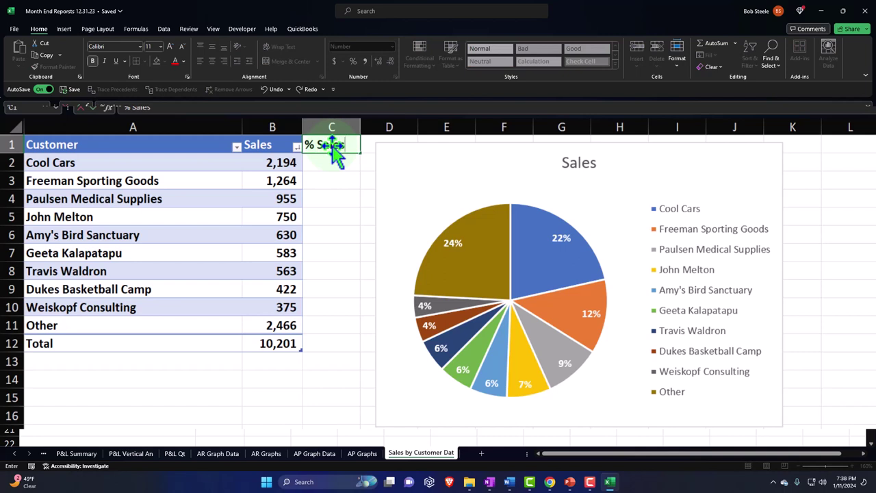
{"action": "type", "text": "% Sales"}
{"action": "key", "text": "Return"}
- Fill the % Sales column with a formula dividing each customer's sales by the table's total sales in B12
{"action": "type", "text": "="}
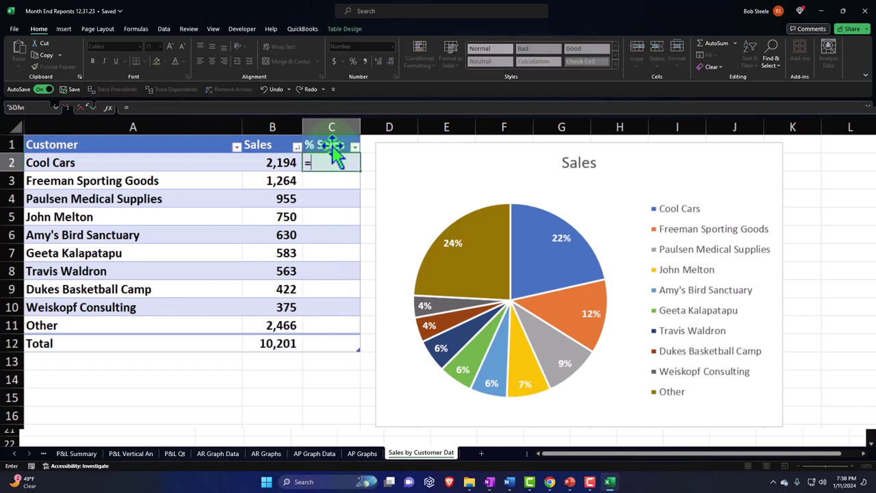
{"action": "key", "text": "Left"}
{"action": "type", "text": "/"}
{"action": "key", "text": "Down"}
{"action": "key", "text": "Down"}
{"action": "key", "text": "Down"}
{"action": "key", "text": "Down"}
{"action": "key", "text": "Down"}
{"action": "key", "text": "Down"}
{"action": "key", "text": "Down"}
{"action": "key", "text": "Down"}
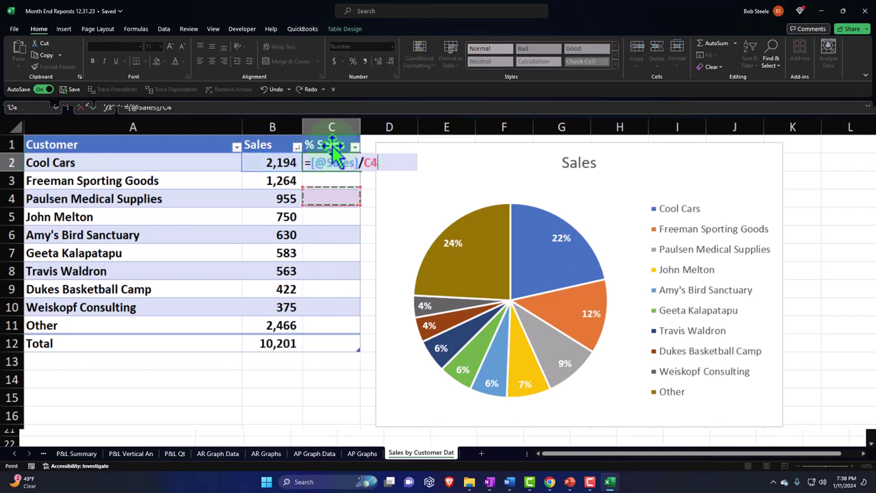
{"action": "key", "text": "Down"}
{"action": "key", "text": "Down"}
{"action": "key", "text": "Left"}
{"action": "key", "text": "Return"}
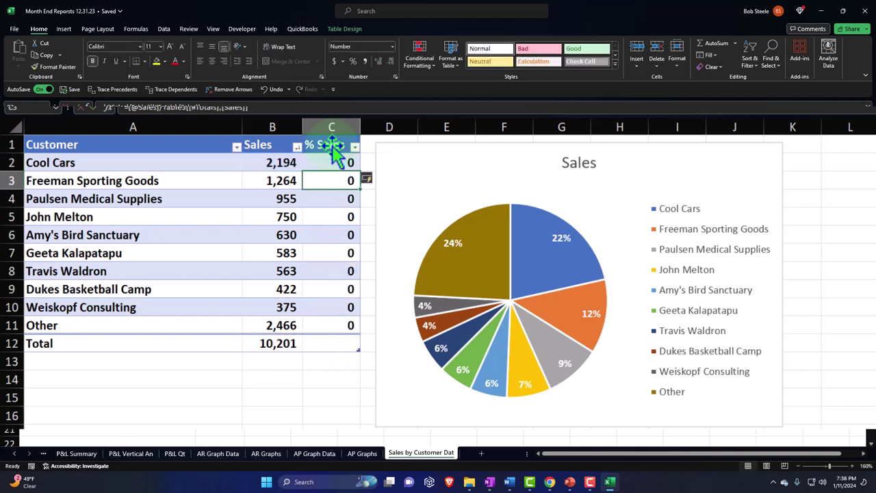
- Format the % Sales cells C2:C12 as percentages
{"action": "left_click_drag", "start_coordinate": [333, 150], "coordinate": [329, 325]}
{"action": "left_click_drag", "start_coordinate": [336, 166], "coordinate": [332, 346]}
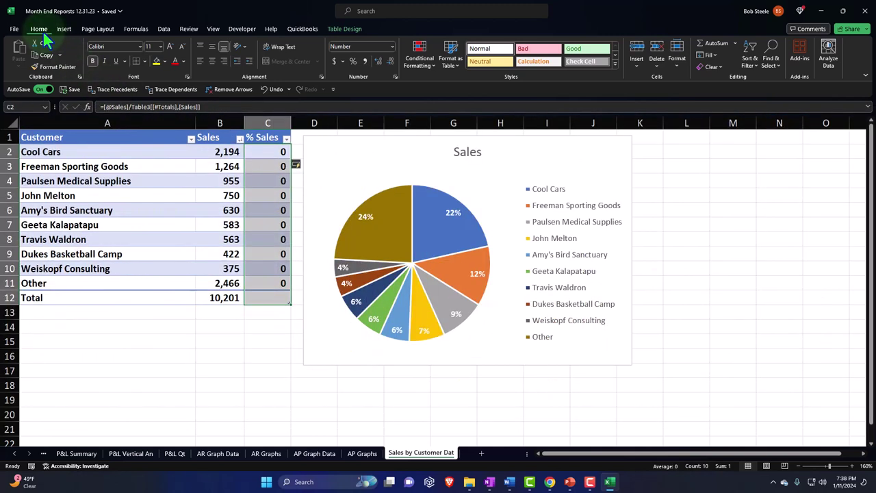
{"action": "left_click", "coordinate": [352, 61]}
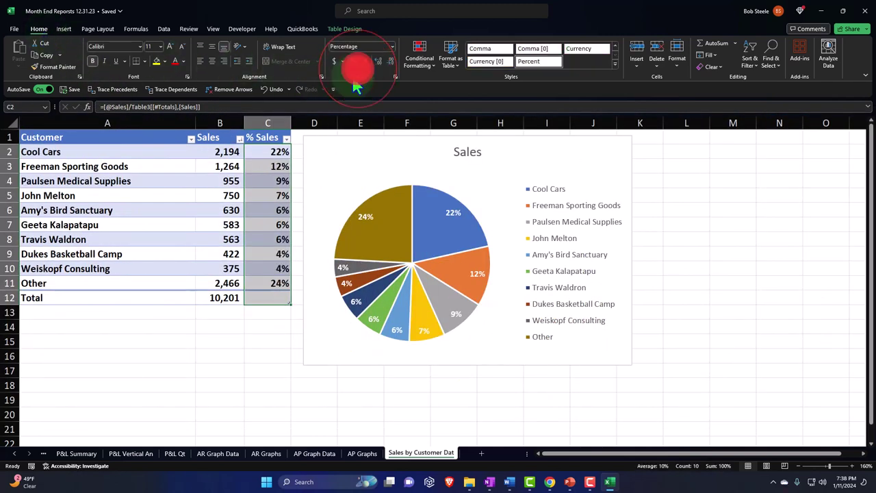
- Add a Sum to the total row of the % Sales column and compare C2 with the Cool Cars pie slice
{"action": "left_click", "coordinate": [288, 296]}
{"action": "left_click", "coordinate": [297, 301]}
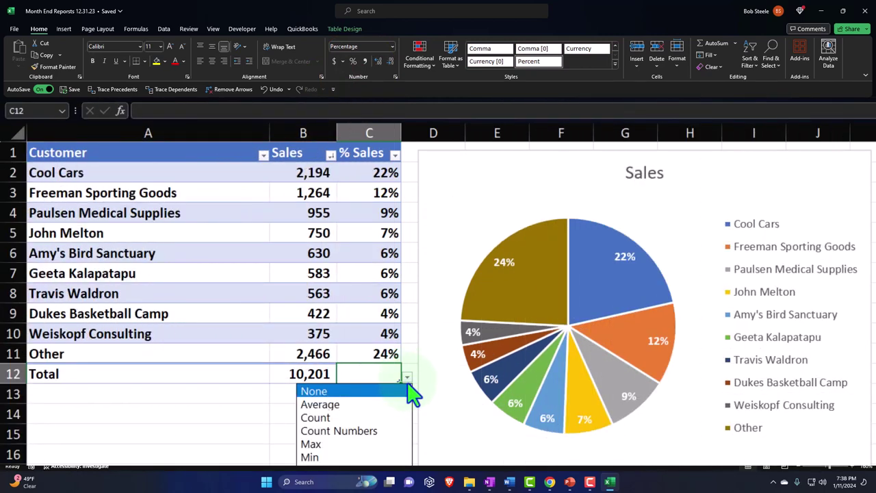
{"action": "left_click", "coordinate": [377, 463]}
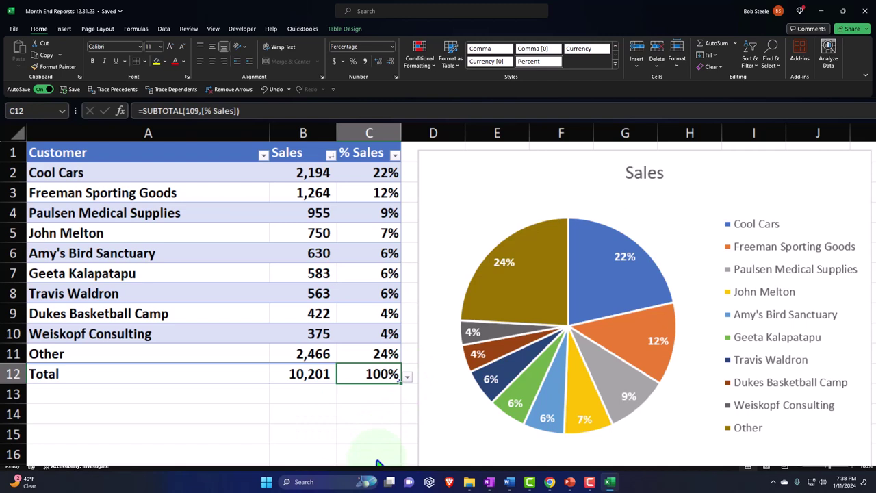
{"action": "left_click", "coordinate": [377, 172]}
{"action": "mouse_move", "coordinate": [580, 263]}
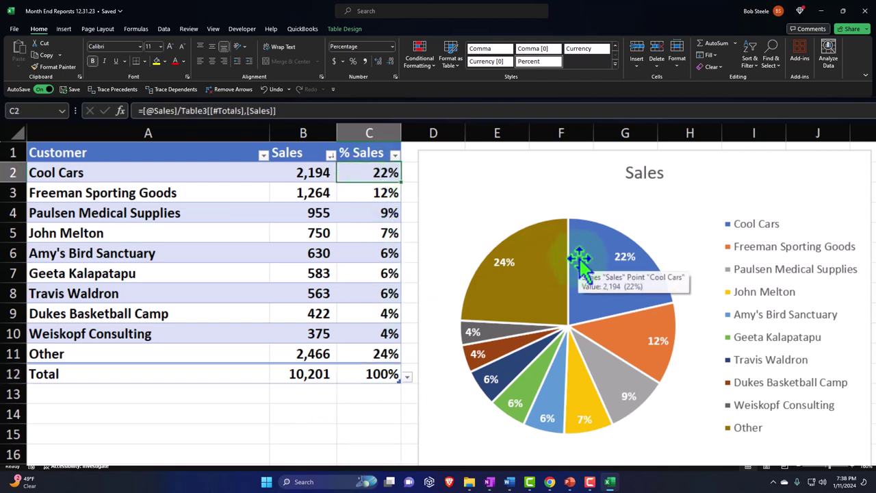
- Insert a pie chart based on the Customer and % Sales columns, A1:A11 and C1:C11
{"action": "left_click_drag", "start_coordinate": [206, 157], "coordinate": [196, 354]}
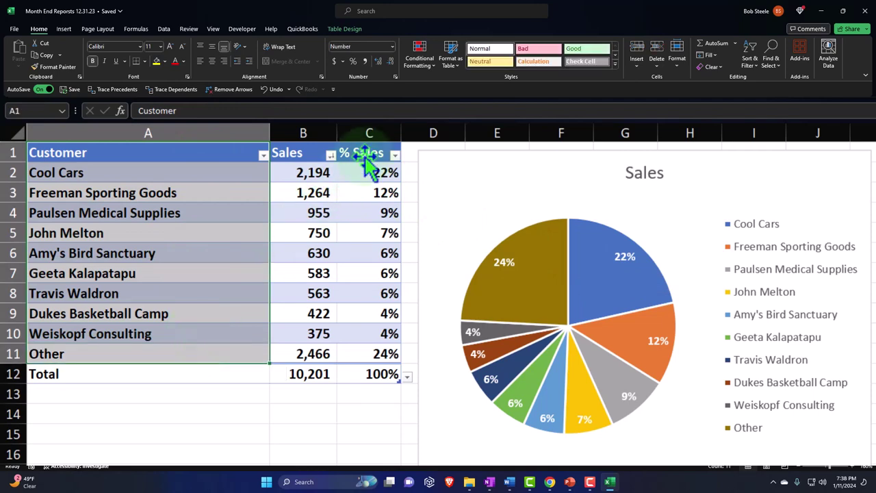
{"action": "left_click_drag", "start_coordinate": [367, 161], "coordinate": [363, 349]}
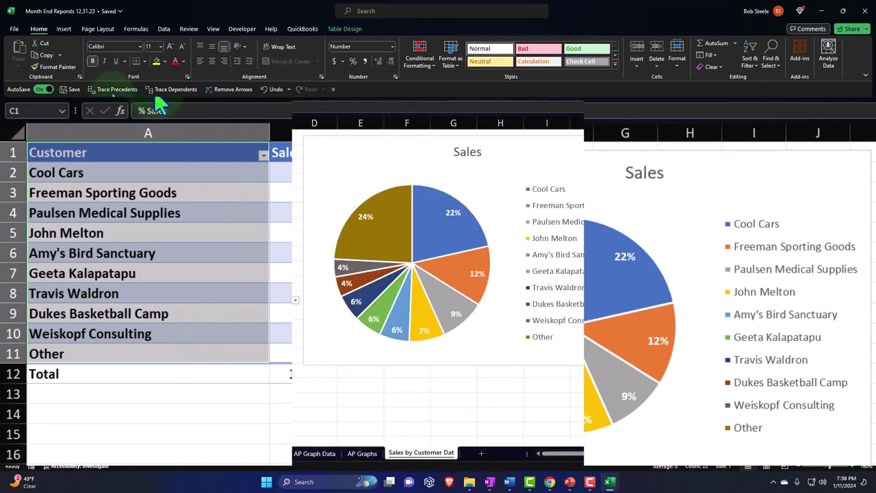
{"action": "left_click", "coordinate": [63, 28]}
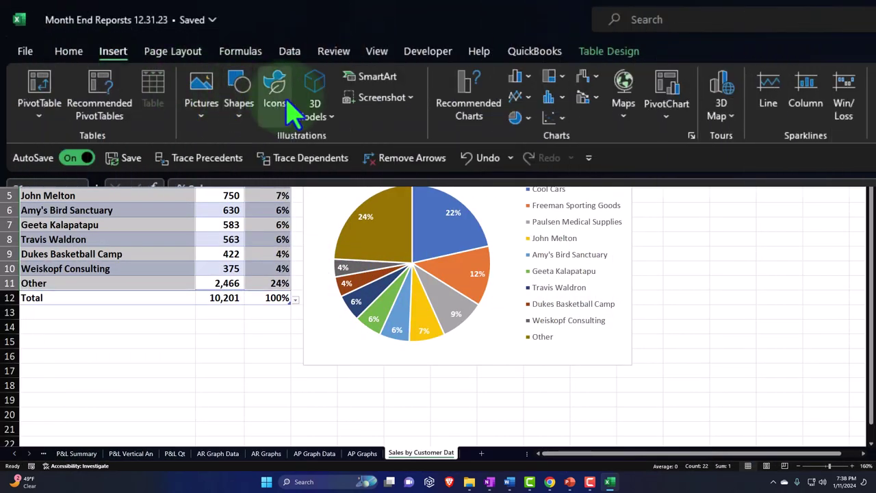
{"action": "left_click", "coordinate": [299, 67]}
{"action": "left_click", "coordinate": [301, 96]}
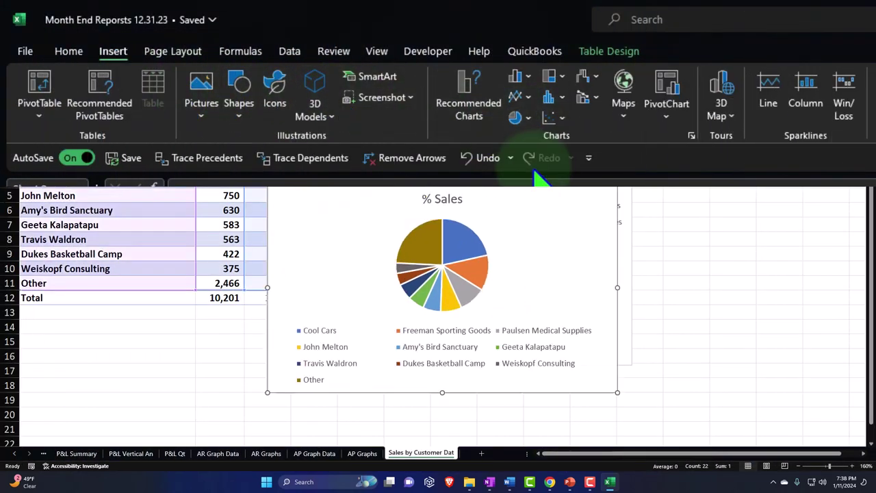
- Move the % Sales pie chart lower, overlapping the Sales chart, and add data labels to it
{"action": "left_click_drag", "start_coordinate": [299, 185], "coordinate": [356, 233]}
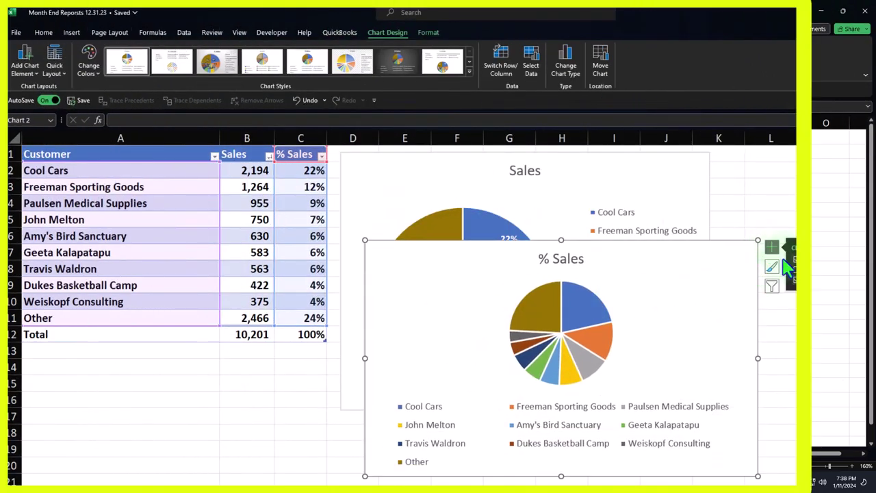
{"action": "left_click", "coordinate": [792, 260]}
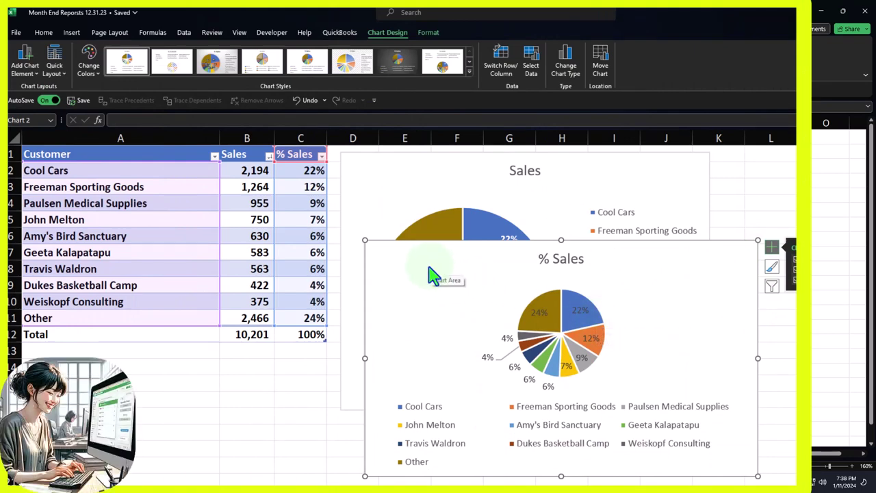
- Delete the % Sales pie chart
{"action": "key", "text": "Delete"}
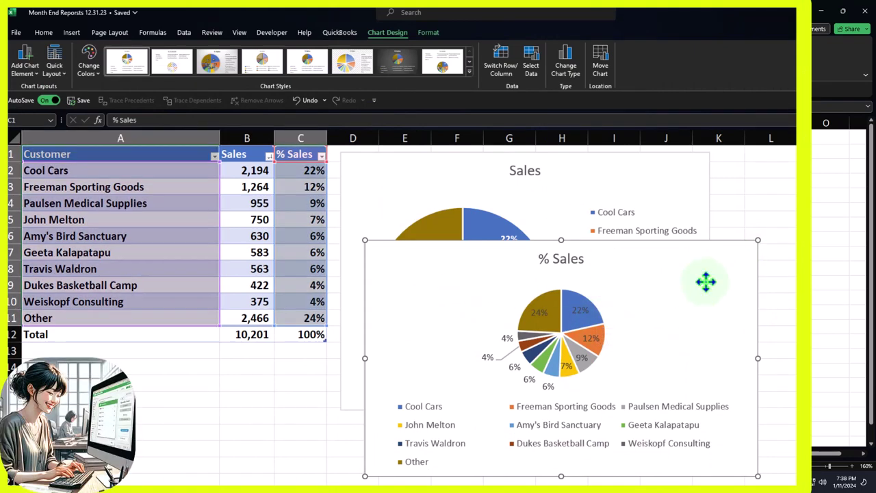
{"action": "left_click", "coordinate": [247, 385]}
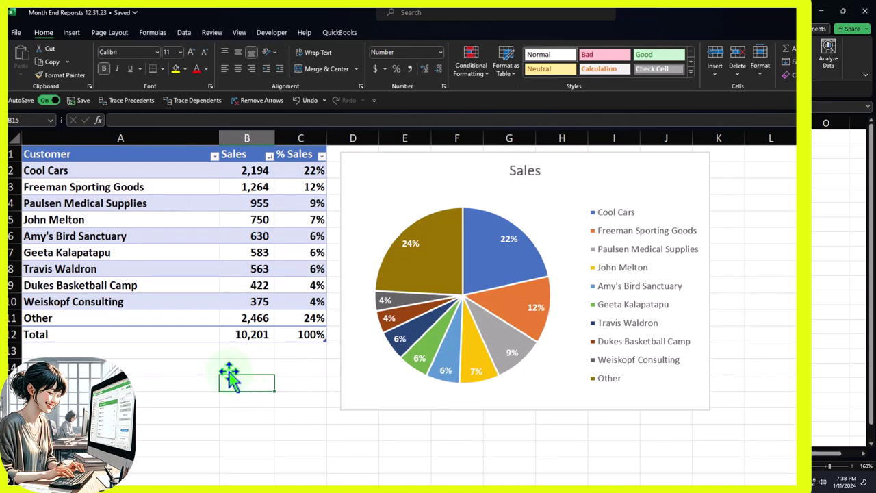
- Insert a 3-D clustered column chart based on the Customer and Sales columns, A1:B11
{"action": "left_click", "coordinate": [65, 159]}
{"action": "left_click_drag", "start_coordinate": [65, 159], "coordinate": [241, 316]}
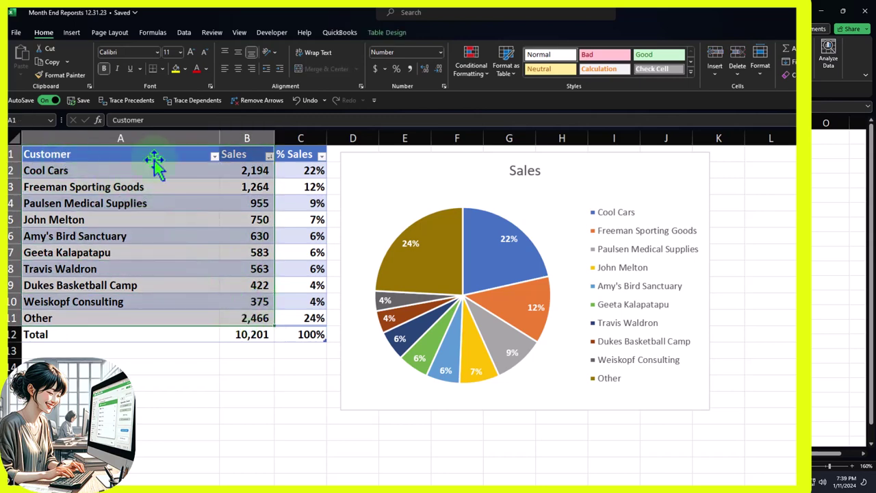
{"action": "left_click", "coordinate": [71, 33]}
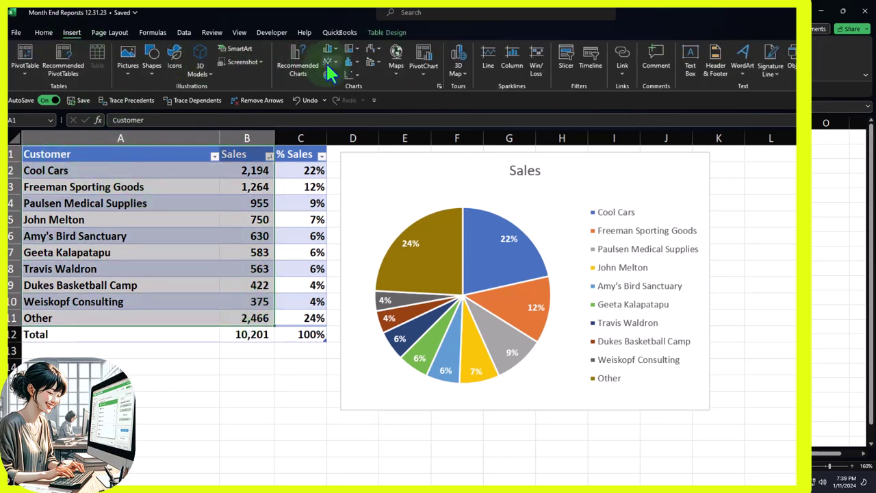
{"action": "left_click", "coordinate": [350, 62]}
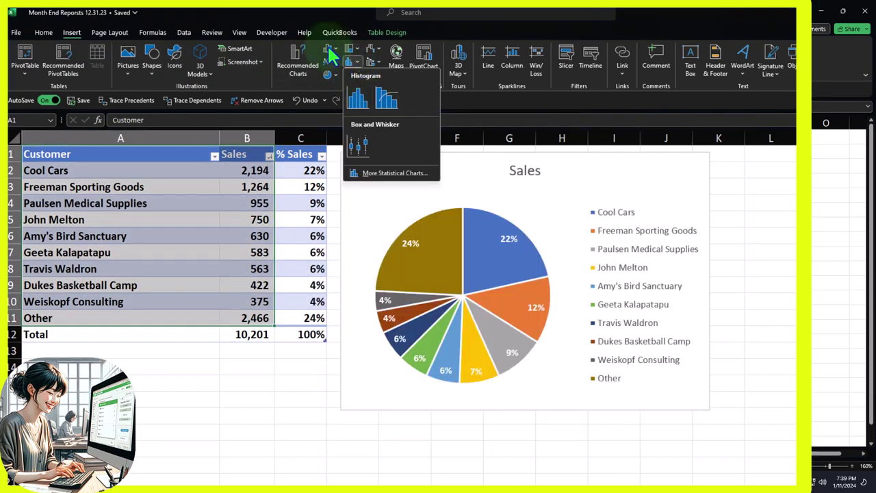
{"action": "left_click", "coordinate": [330, 46]}
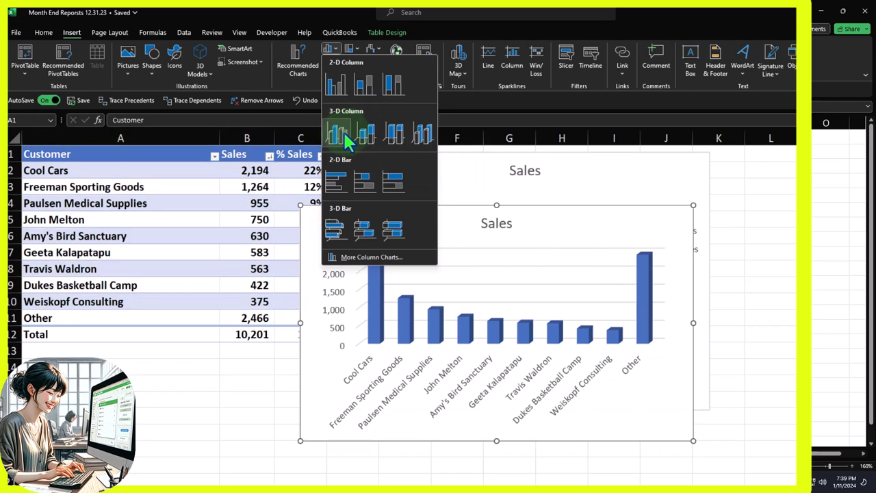
{"action": "left_click", "coordinate": [342, 129]}
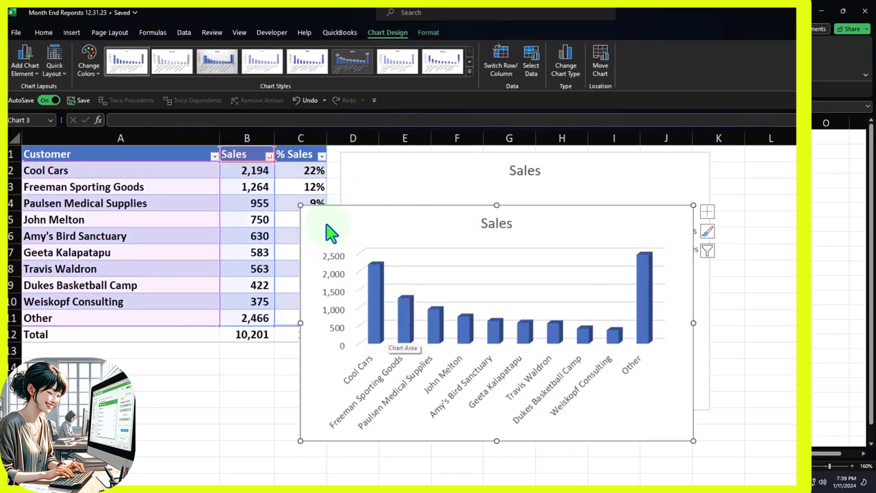
- Move the Sales column chart below the pie chart and add data labels to it
{"action": "left_click_drag", "start_coordinate": [328, 228], "coordinate": [367, 437]}
{"action": "scroll", "coordinate": [301, 354], "scroll_direction": "down", "scroll_amount": 3}
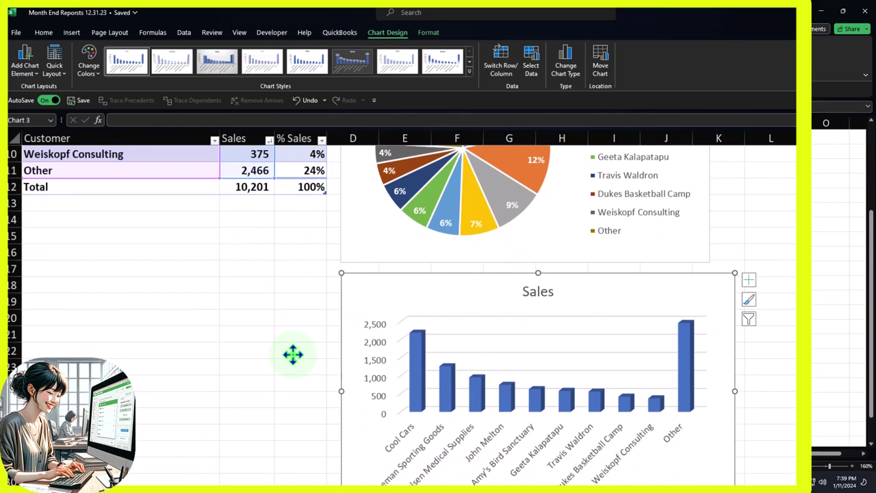
{"action": "scroll", "coordinate": [293, 354], "scroll_direction": "down", "scroll_amount": 1}
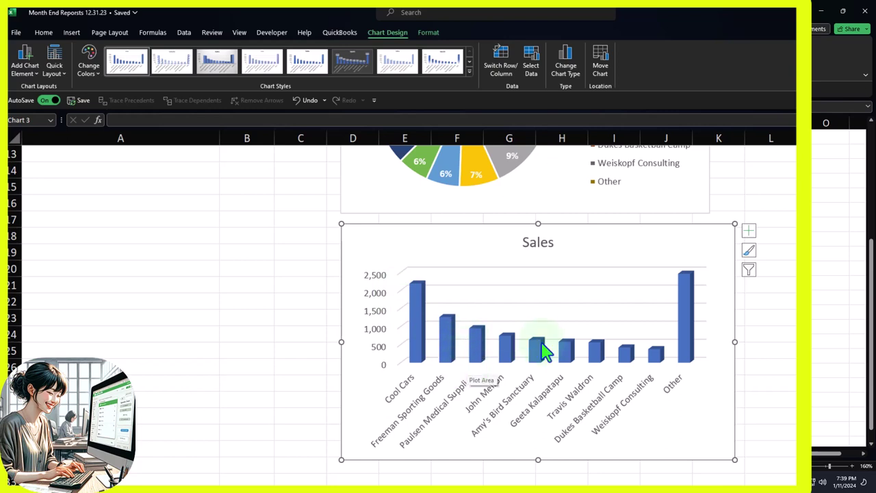
{"action": "left_click", "coordinate": [749, 231]}
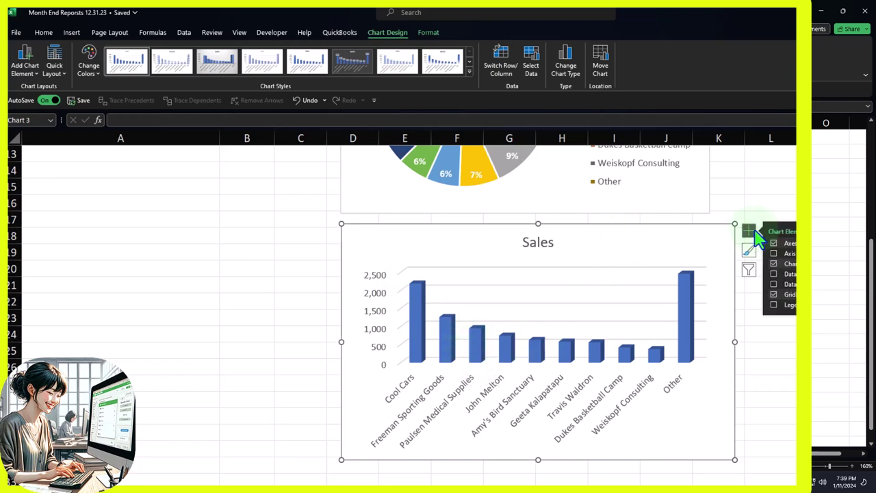
{"action": "left_click", "coordinate": [774, 275]}
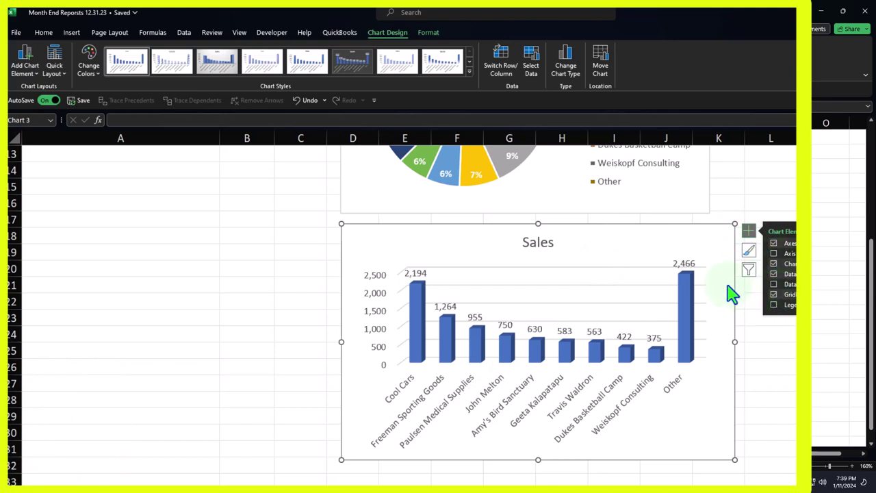
{"action": "left_click", "coordinate": [732, 357]}
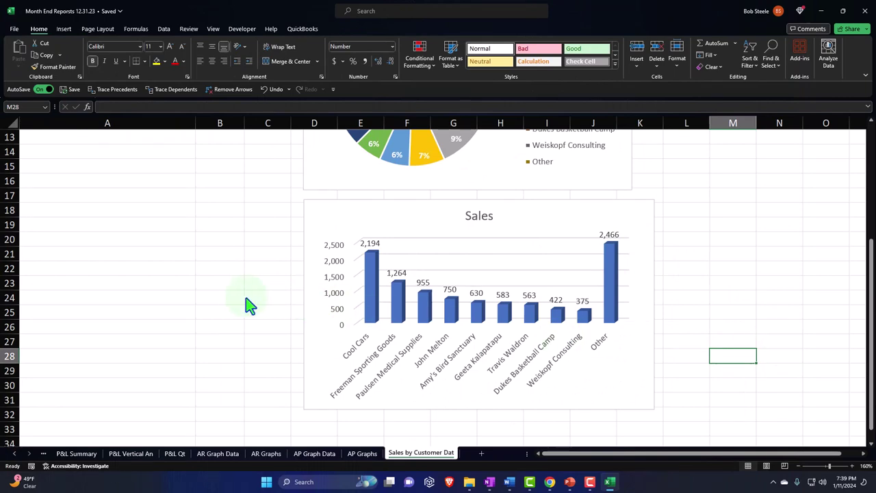
- Add a blank worksheet after the Sales by Customer Dat sheet and copy that sheet's name for reuse
{"action": "scroll", "coordinate": [247, 290], "scroll_direction": "up", "scroll_amount": 2}
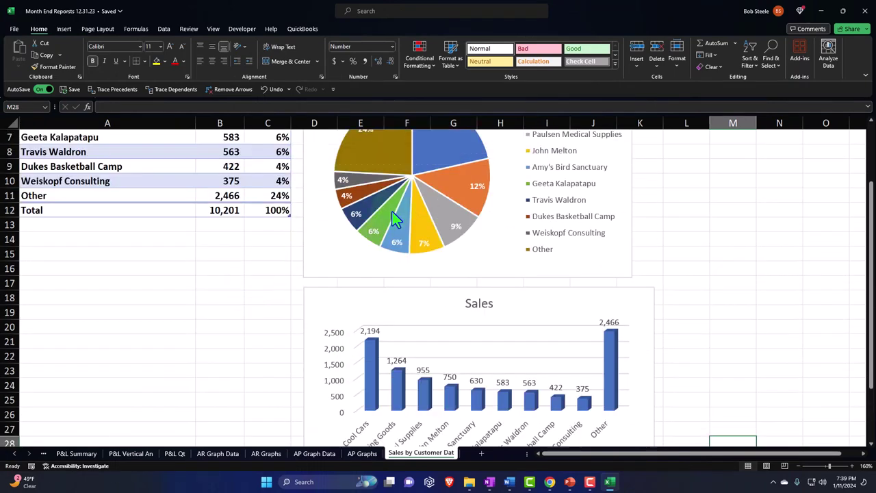
{"action": "scroll", "coordinate": [224, 287], "scroll_direction": "up", "scroll_amount": 2}
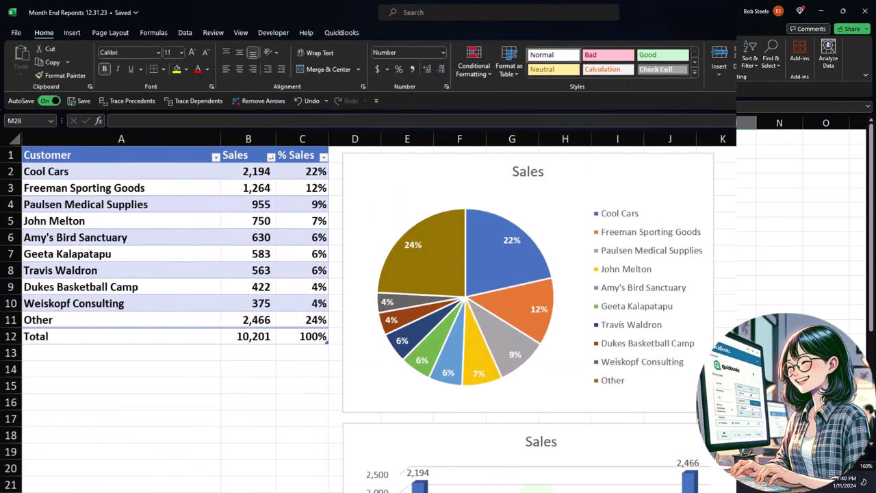
{"action": "key", "text": "shift+F11"}
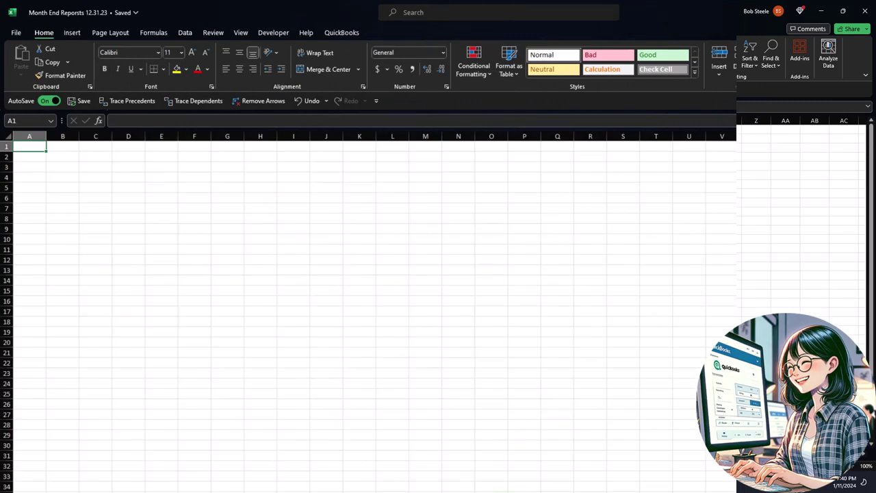
{"action": "key", "text": "ctrl+Page_Up"}
{"action": "right_click", "coordinate": [495, 492]}
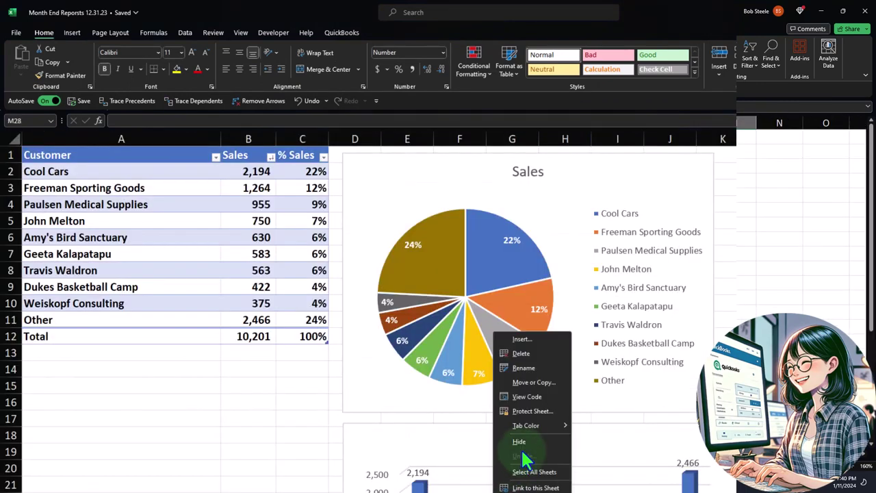
{"action": "key", "text": "Escape"}
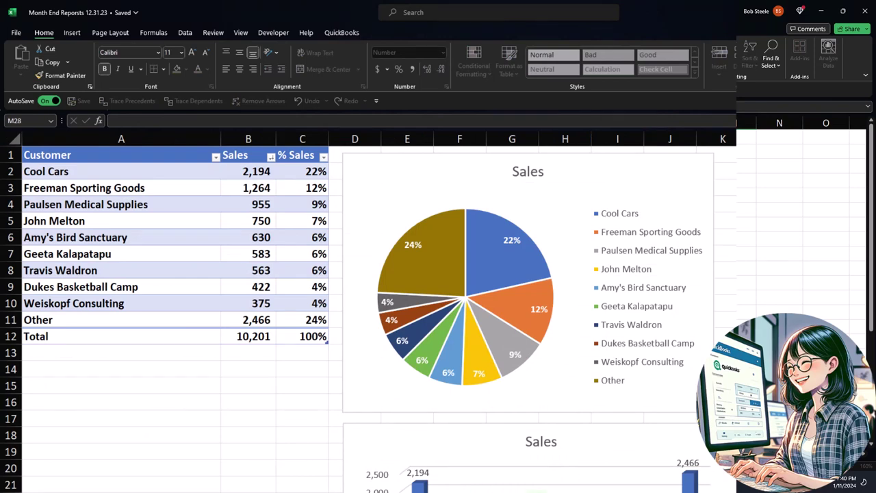
{"action": "key", "text": "ctrl+Page_Down"}
- Rename the new worksheet Sales by Customer and clear the misplaced sheet name from its cell A1
{"action": "type", "text": "Sales by Customer Dat"}
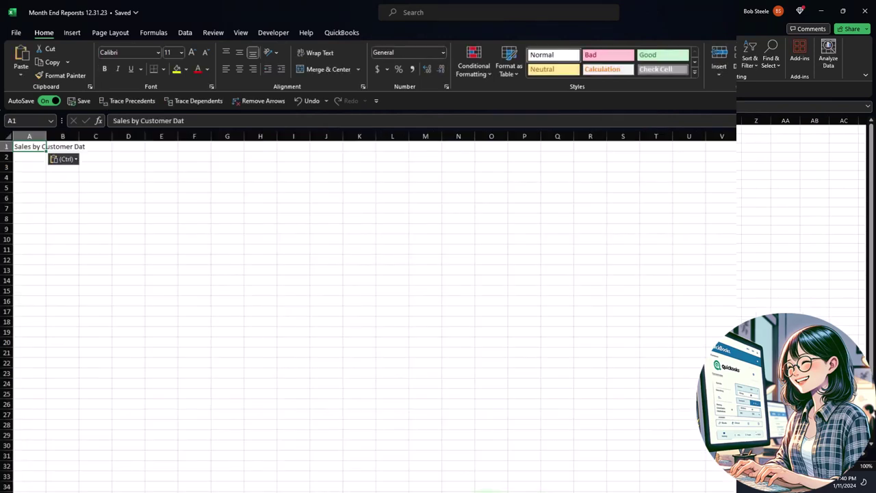
{"action": "key", "text": "F2"}
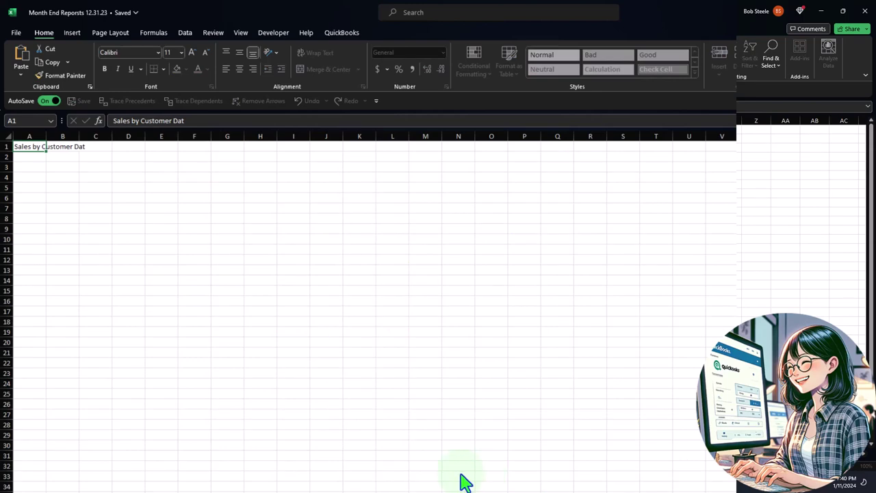
{"action": "left_click", "coordinate": [447, 455]}
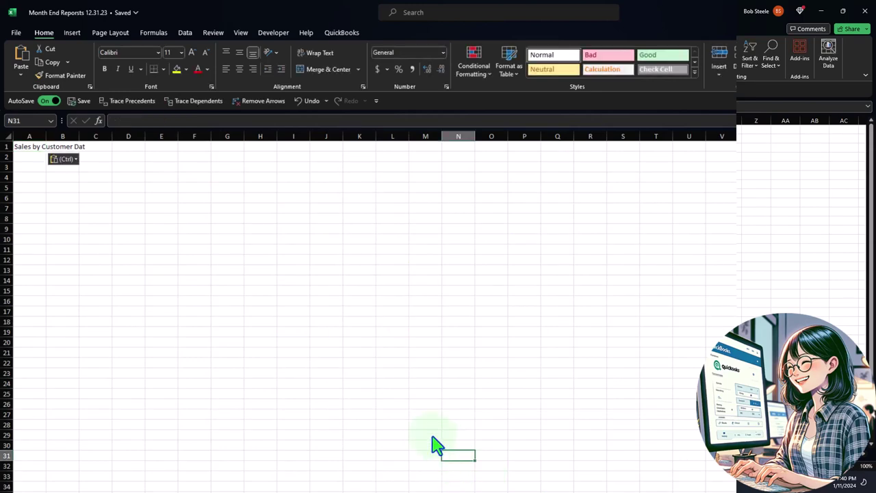
{"action": "left_click", "coordinate": [31, 149]}
{"action": "key", "text": "Delete"}
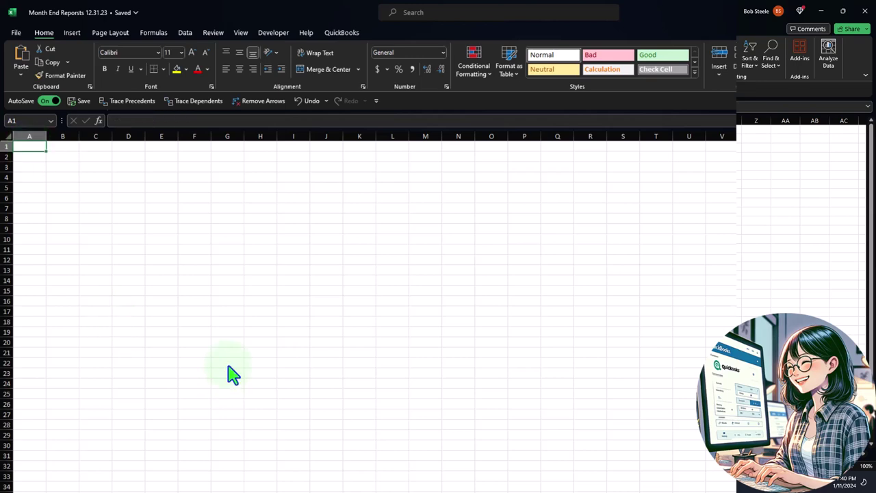
- Move the Sales pie chart from the data sheet to cell A1 of the Sales by Customer sheet, using the destination theme
{"action": "key", "text": "ctrl+Page_Up"}
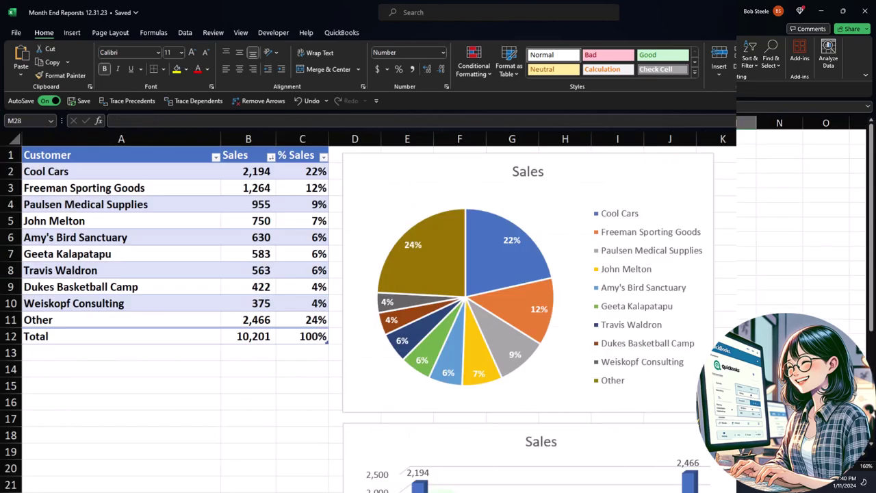
{"action": "right_click", "coordinate": [375, 186]}
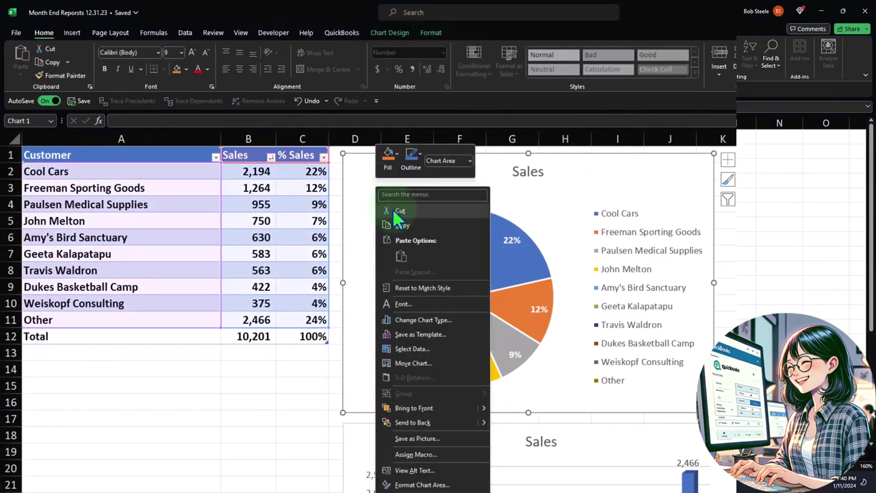
{"action": "left_click", "coordinate": [394, 209]}
{"action": "key", "text": "ctrl+Page_Down"}
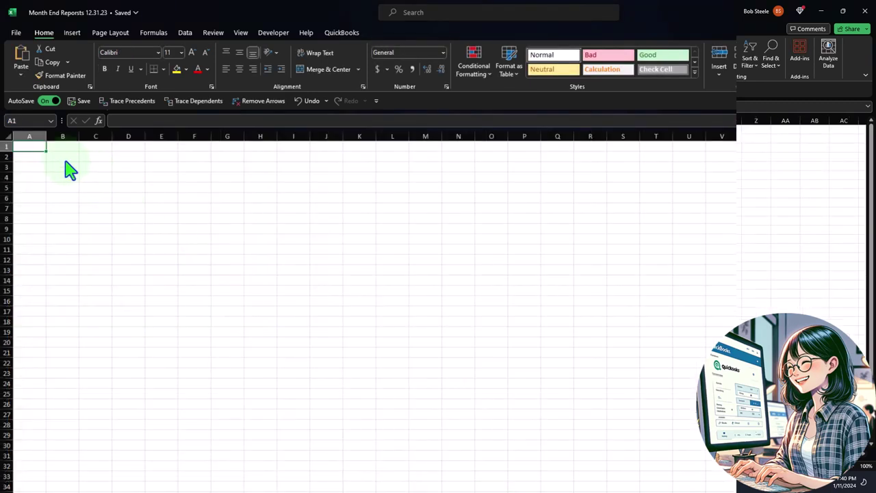
{"action": "right_click", "coordinate": [31, 147]}
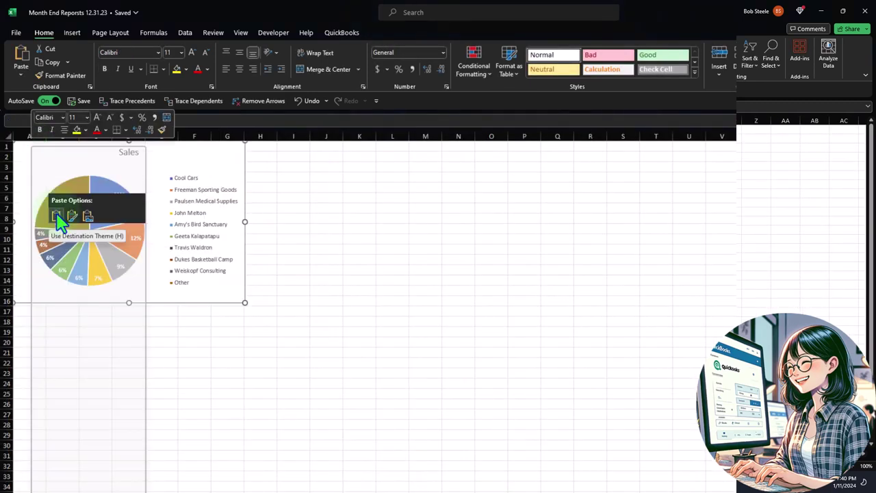
{"action": "left_click", "coordinate": [58, 214]}
- Move the Sales column chart from the data sheet to the Sales by Customer sheet, placing it below the pie chart
{"action": "key", "text": "ctrl+Page_Up"}
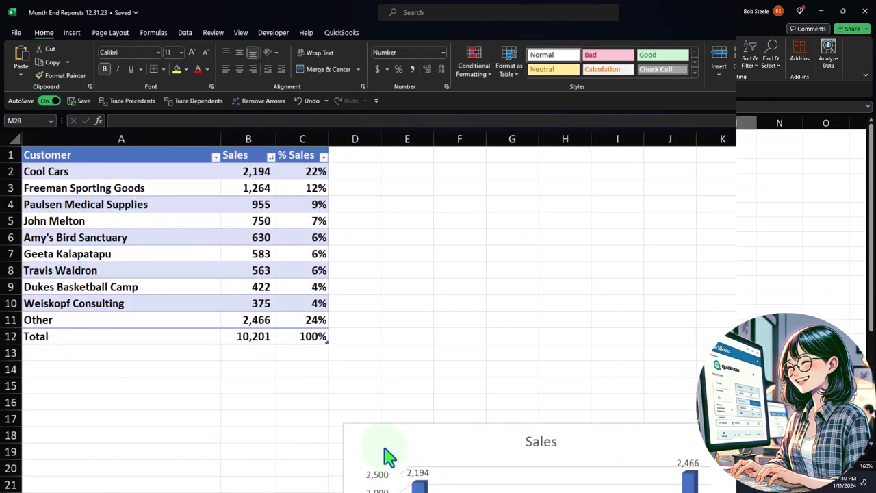
{"action": "right_click", "coordinate": [383, 443]}
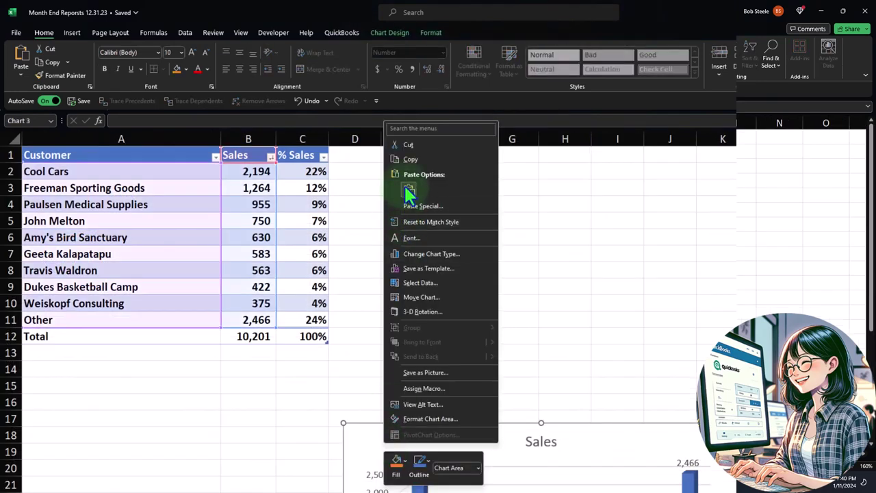
{"action": "left_click", "coordinate": [403, 141]}
{"action": "key", "text": "ctrl+Page_Down"}
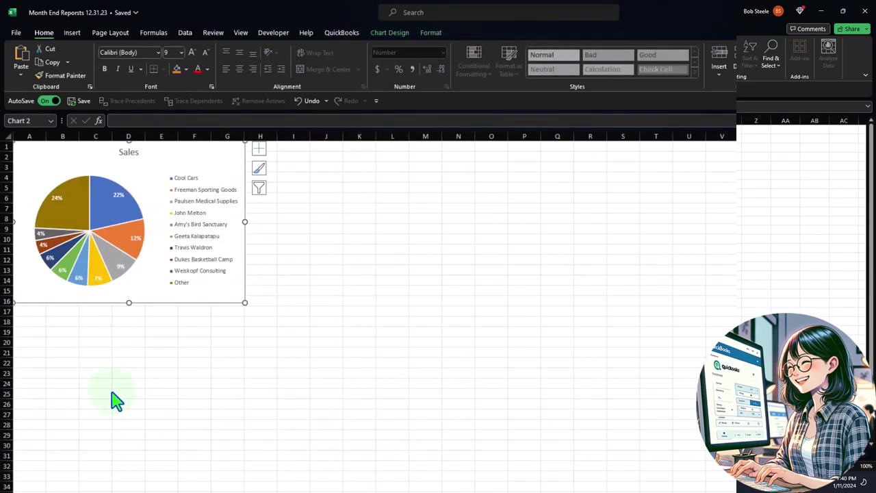
{"action": "left_click", "coordinate": [42, 342]}
{"action": "key", "text": "ctrl+v"}
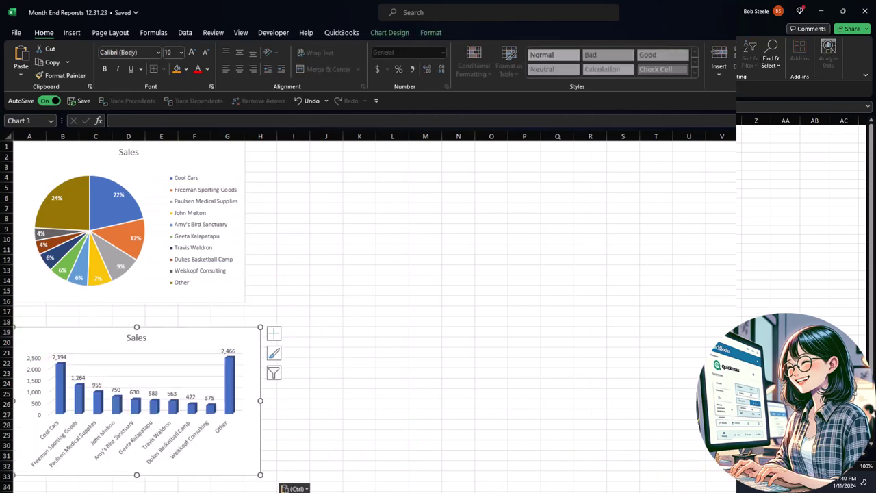
- Display the page breaks on the Sales by Customer sheet and move the column chart down to start at about row 24
{"action": "key", "text": "alt+w"}
{"action": "key", "text": "p"}
{"action": "key", "text": "alt+w"}
{"action": "key", "text": "l"}
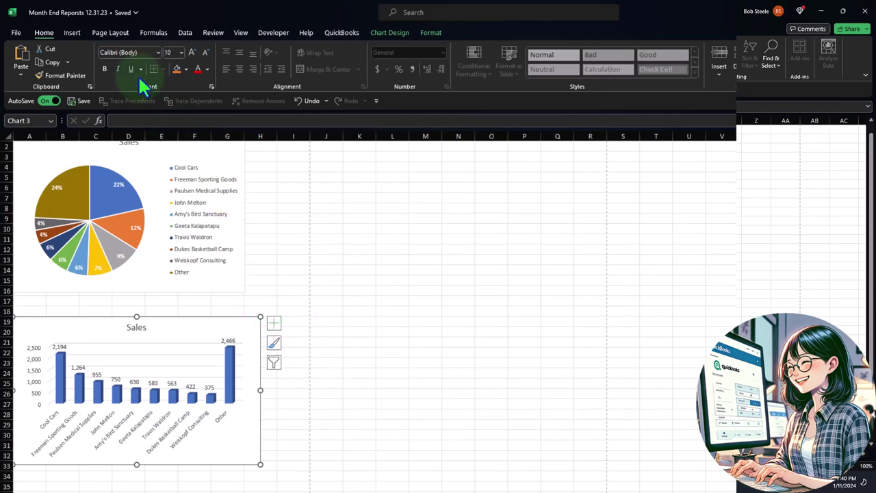
{"action": "left_click", "coordinate": [109, 33]}
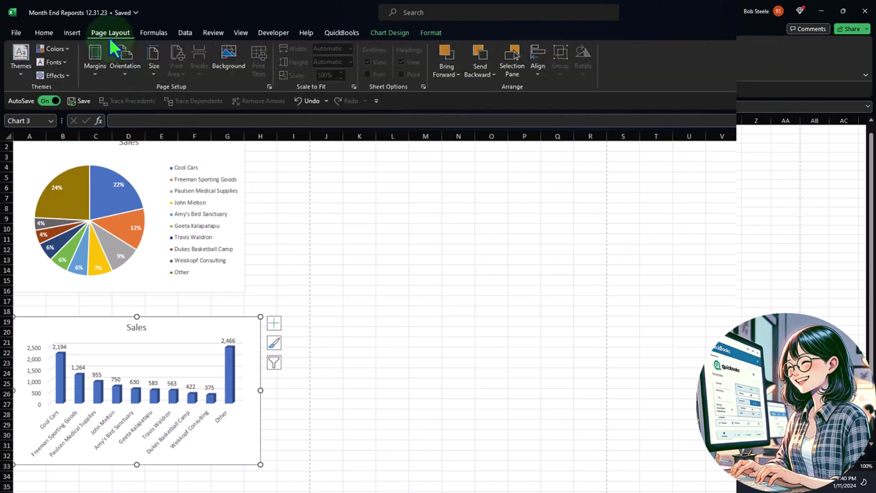
{"action": "left_click", "coordinate": [118, 67]}
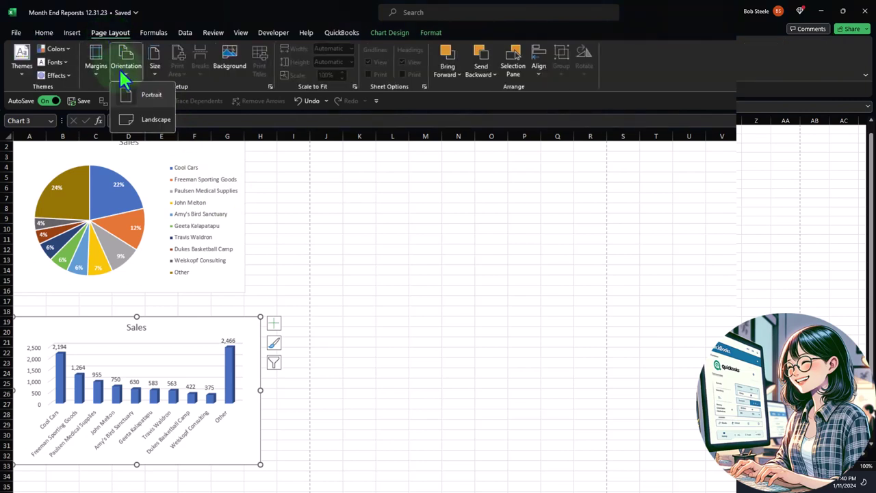
{"action": "left_click", "coordinate": [149, 120]}
{"action": "left_click", "coordinate": [421, 290]}
{"action": "left_click_drag", "start_coordinate": [255, 333], "coordinate": [252, 385]}
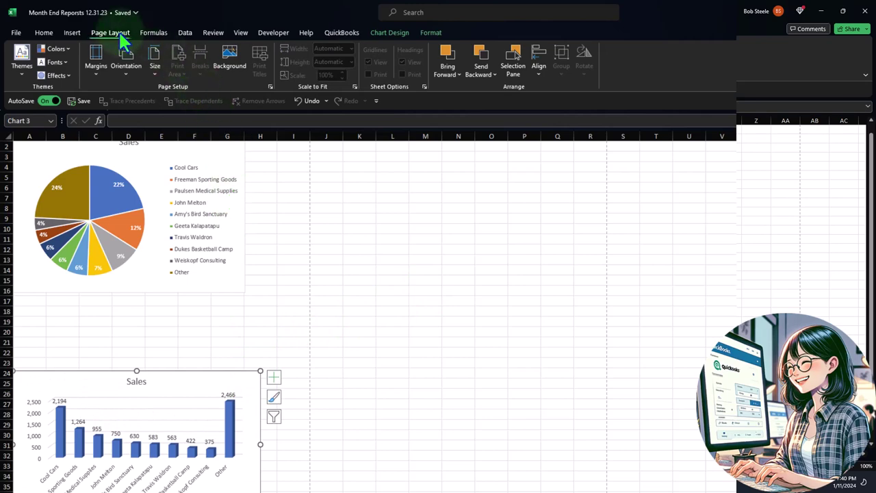
- Try to set the Sales by Customer sheet's page orientation to landscape
{"action": "left_click", "coordinate": [121, 58]}
{"action": "left_click", "coordinate": [148, 129]}
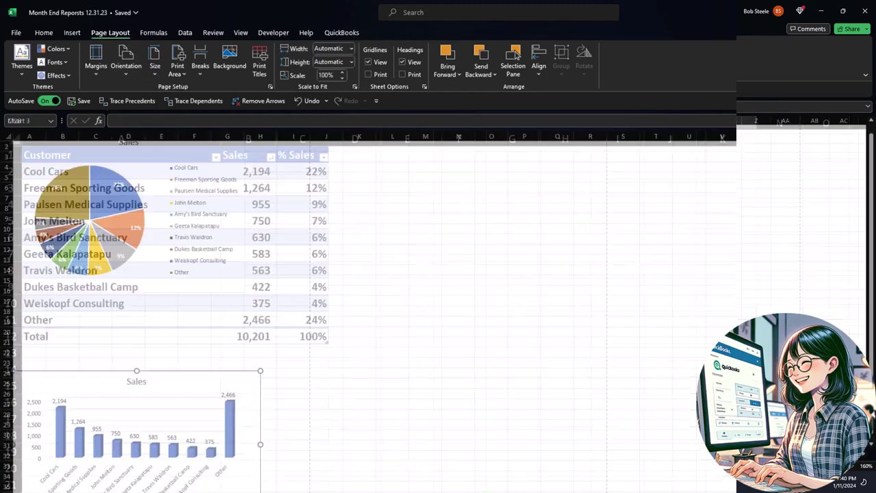
{"action": "left_click", "coordinate": [411, 378]}
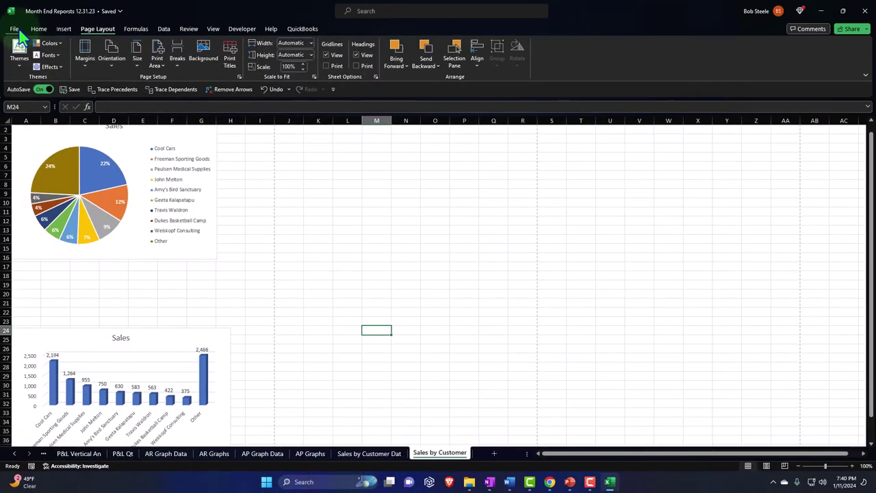
- Open the print settings for the workbook and limit printing to the active Sales by Customer sheet only
{"action": "left_click", "coordinate": [17, 33]}
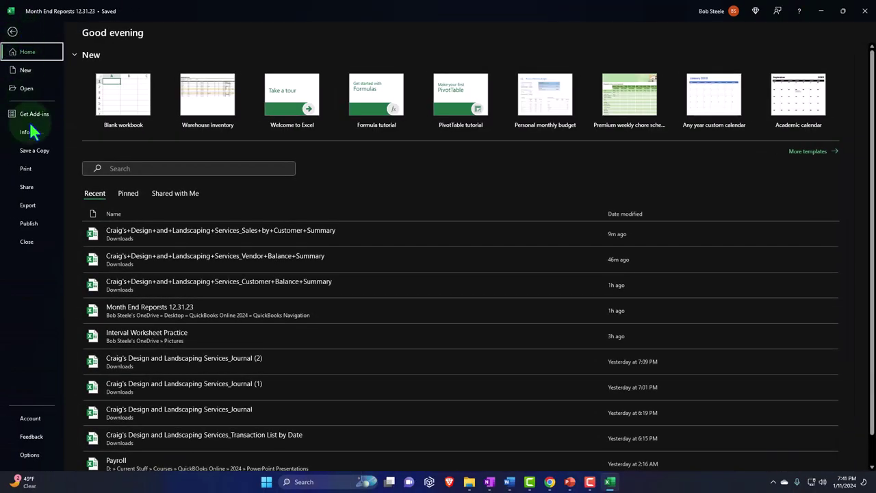
{"action": "left_click", "coordinate": [36, 150]}
{"action": "left_click", "coordinate": [110, 183]}
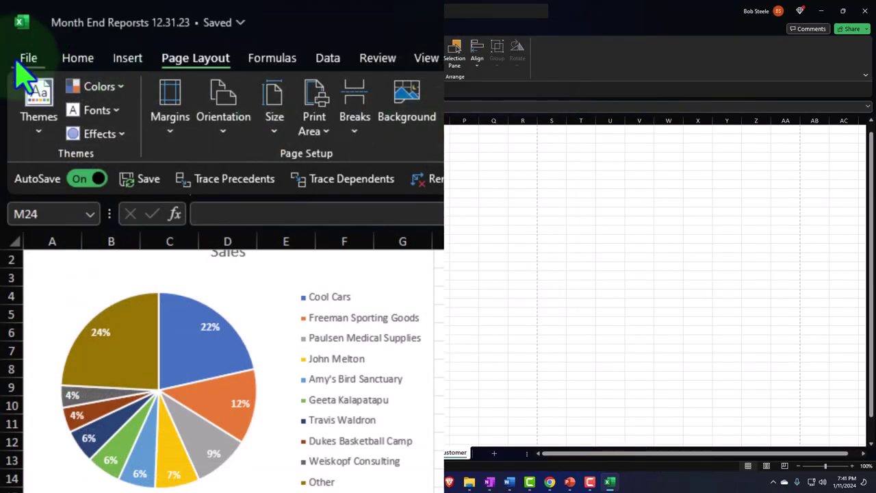
{"action": "left_click", "coordinate": [20, 60]}
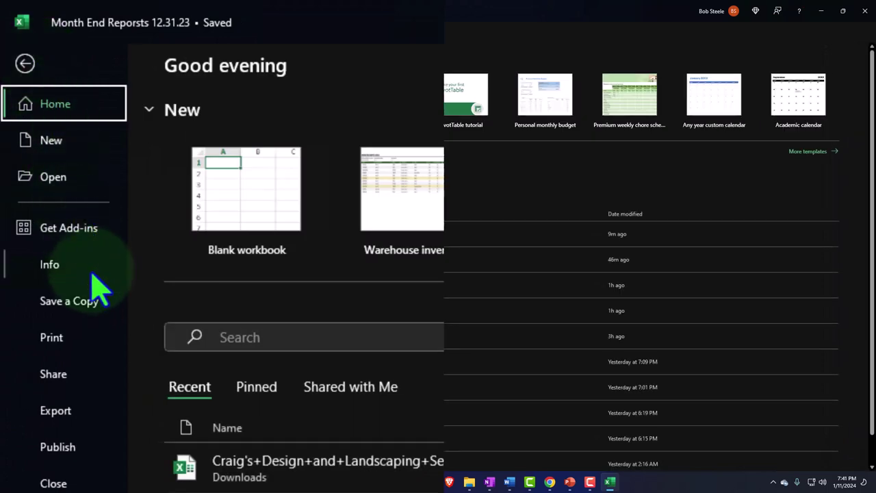
{"action": "left_click", "coordinate": [89, 338]}
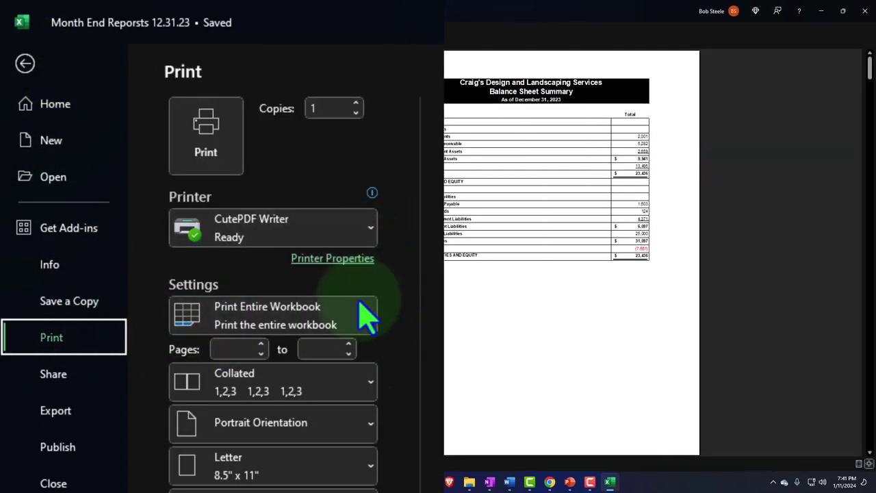
{"action": "left_click", "coordinate": [367, 316]}
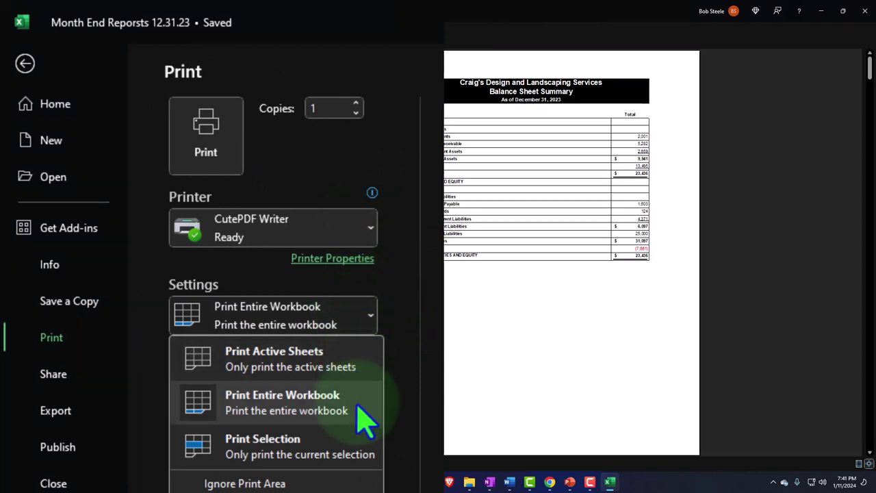
{"action": "left_click", "coordinate": [331, 359]}
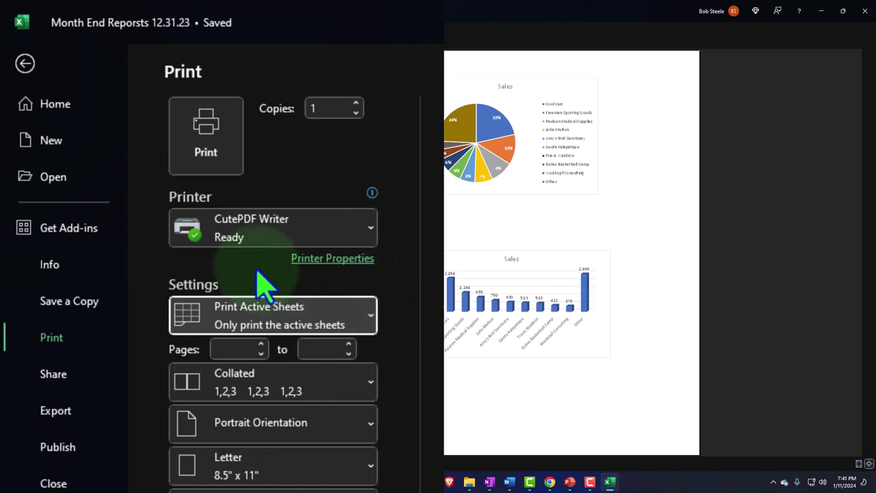
- Set the Sales by Customer sheet's page orientation to landscape in the print settings and return to the worksheet
{"action": "left_click", "coordinate": [356, 424]}
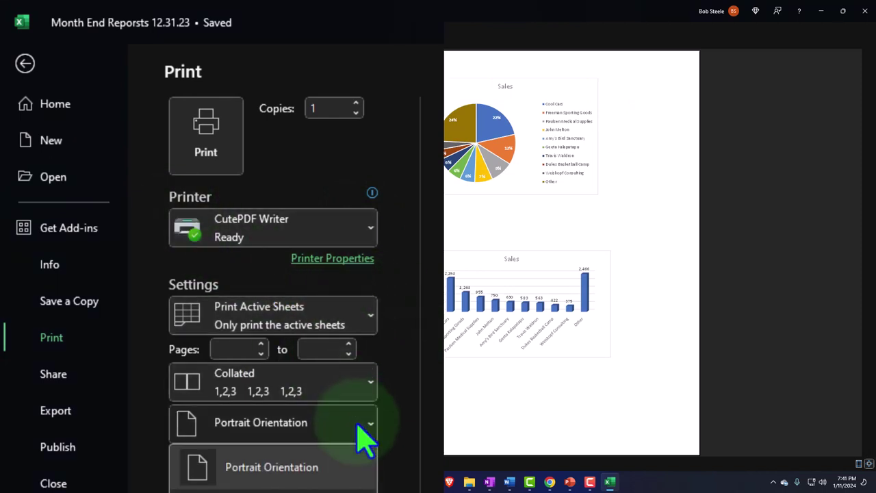
{"action": "left_click", "coordinate": [321, 487]}
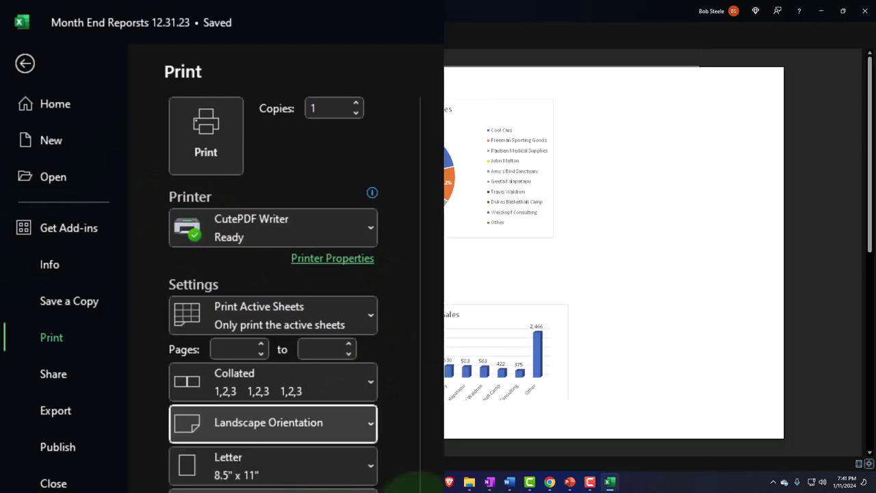
{"action": "left_click", "coordinate": [24, 63]}
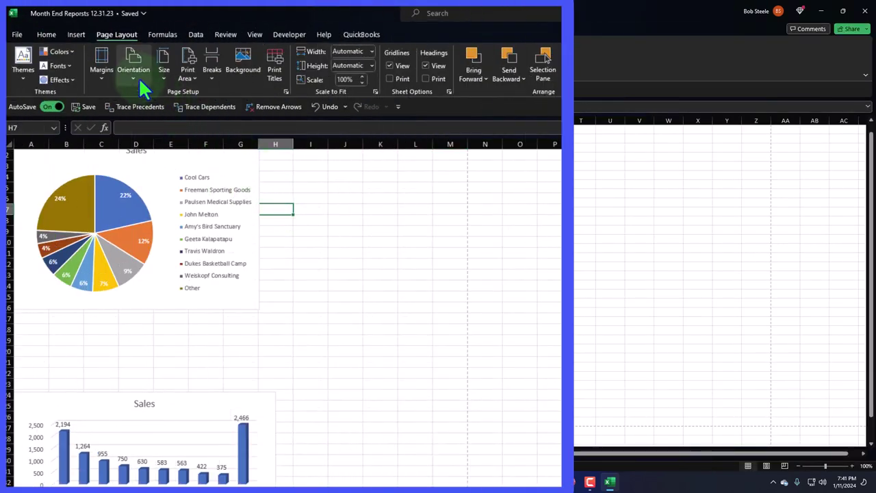
{"action": "left_click", "coordinate": [135, 71]}
{"action": "left_click", "coordinate": [145, 128]}
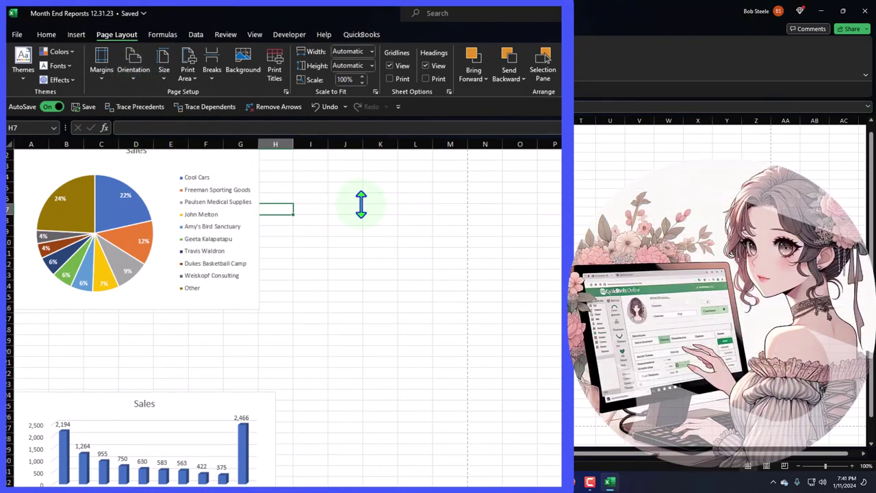
- Enlarge the Sales pie chart and place it across about columns B to K and rows 2 to 18
{"action": "left_click", "coordinate": [255, 310]}
{"action": "left_click_drag", "start_coordinate": [258, 310], "coordinate": [391, 345]}
{"action": "left_click_drag", "start_coordinate": [366, 177], "coordinate": [404, 199]}
{"action": "scroll", "coordinate": [383, 368], "scroll_direction": "down", "scroll_amount": 3}
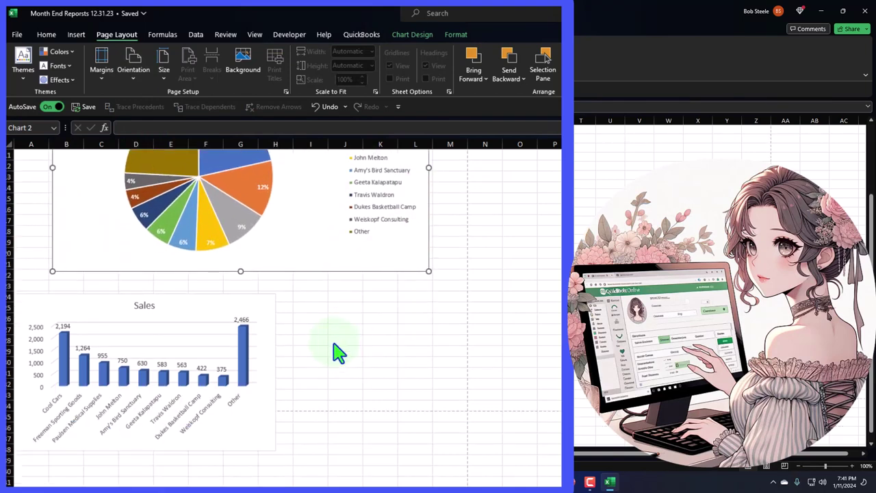
{"action": "scroll", "coordinate": [411, 352], "scroll_direction": "up", "scroll_amount": 1}
{"action": "left_click_drag", "start_coordinate": [429, 306], "coordinate": [387, 272]}
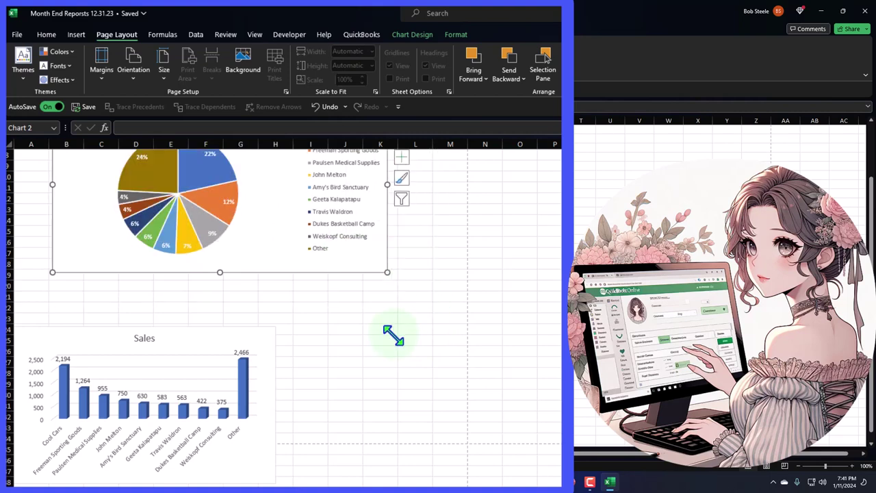
{"action": "scroll", "coordinate": [383, 322], "scroll_direction": "up", "scroll_amount": 2}
{"action": "scroll", "coordinate": [311, 352], "scroll_direction": "up", "scroll_amount": 1}
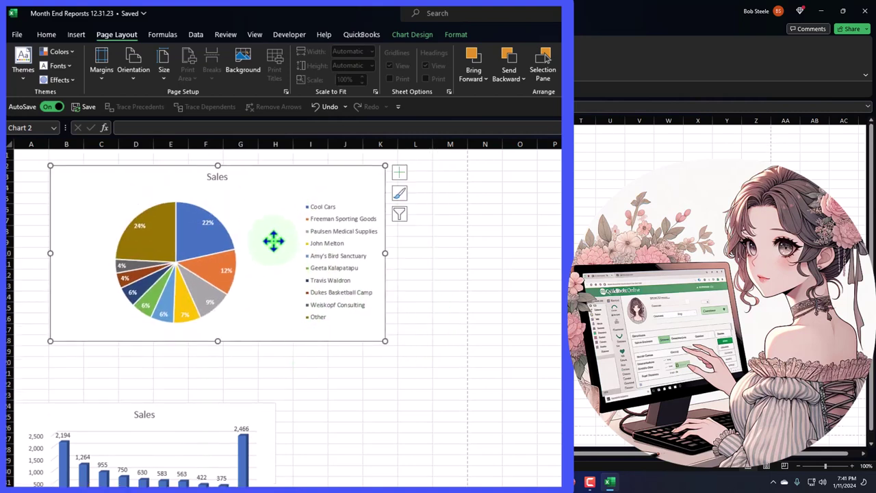
- Move the Sales column chart up to start at about row 18 and widen it across columns A to M
{"action": "left_click_drag", "start_coordinate": [212, 446], "coordinate": [240, 379]}
{"action": "left_click_drag", "start_coordinate": [298, 485], "coordinate": [457, 485]}
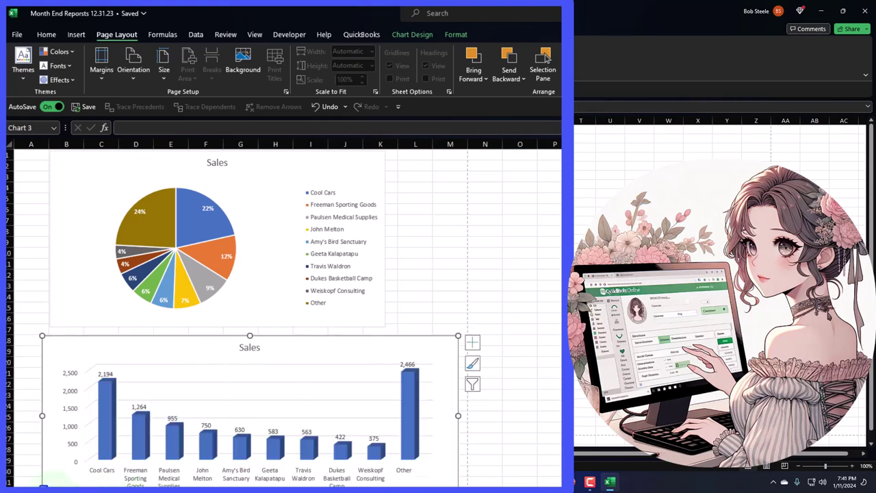
{"action": "left_click_drag", "start_coordinate": [41, 415], "coordinate": [23, 415]}
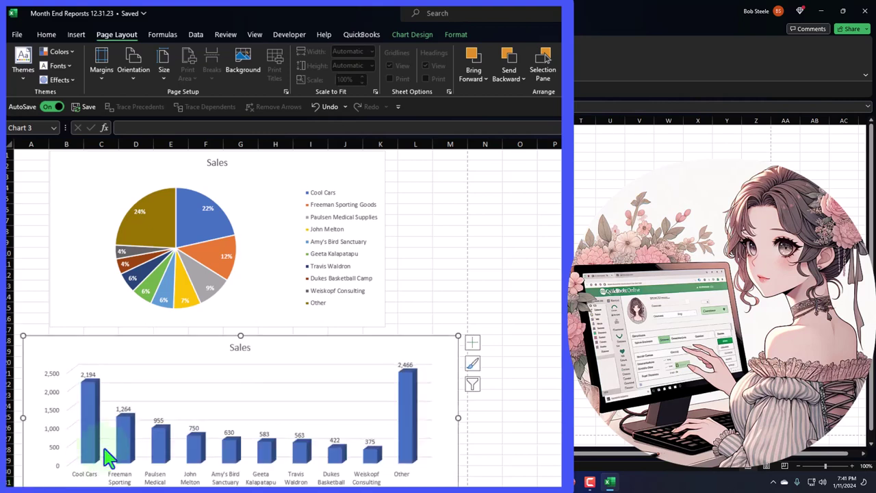
- Narrow the pie chart to about columns C to J and move the column chart down to start at about row 19
{"action": "left_click_drag", "start_coordinate": [254, 303], "coordinate": [281, 297]}
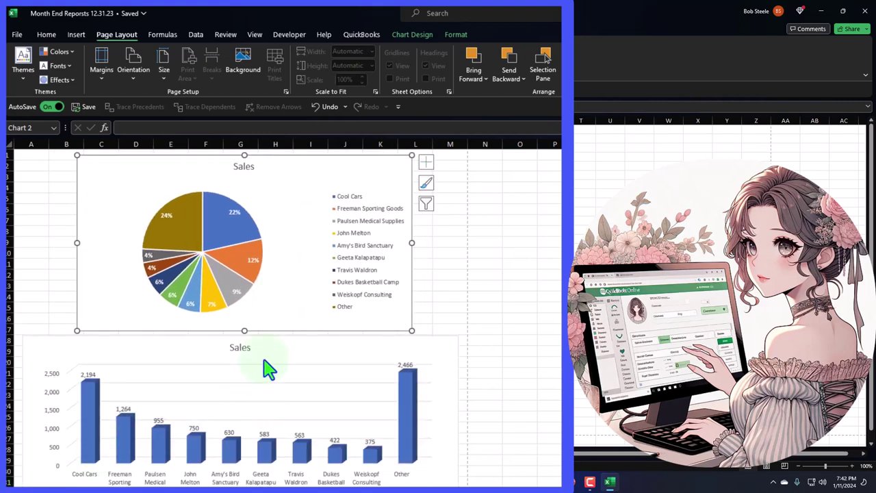
{"action": "left_click_drag", "start_coordinate": [411, 243], "coordinate": [361, 242]}
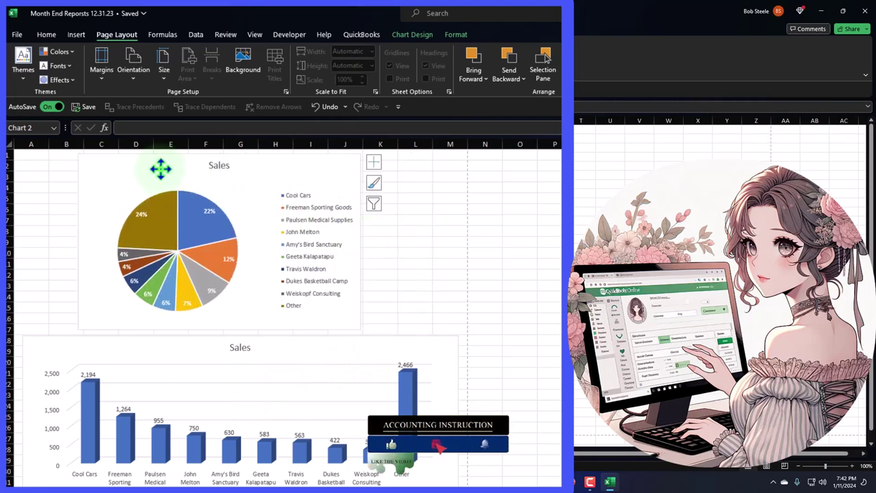
{"action": "left_click_drag", "start_coordinate": [160, 168], "coordinate": [161, 168]}
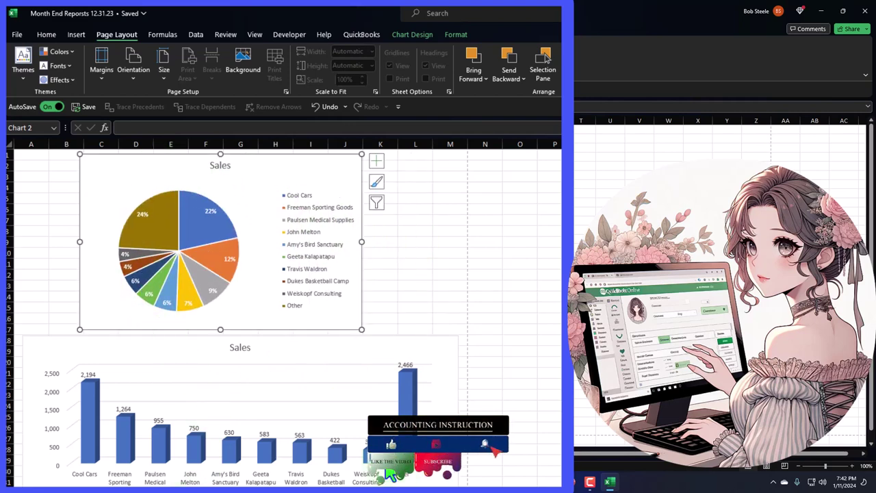
{"action": "left_click_drag", "start_coordinate": [280, 350], "coordinate": [278, 363]}
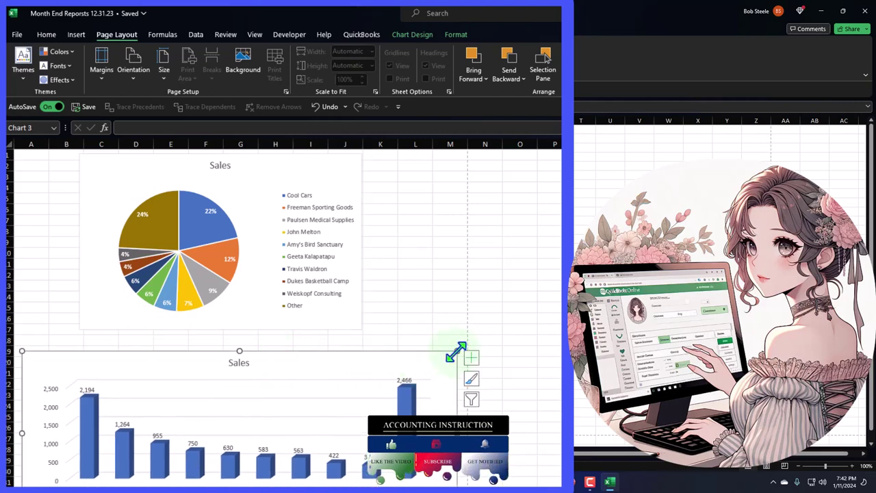
{"action": "left_click_drag", "start_coordinate": [456, 351], "coordinate": [459, 349]}
- Reposition and enlarge the pie chart to cover about columns C to K and rows 1 to 18, directly above the column chart
{"action": "left_click_drag", "start_coordinate": [347, 313], "coordinate": [357, 327]}
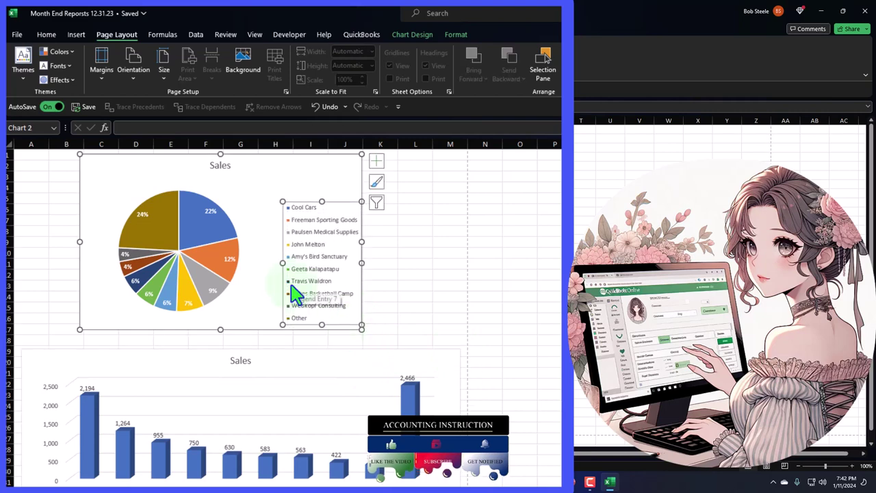
{"action": "key", "text": "ctrl+z"}
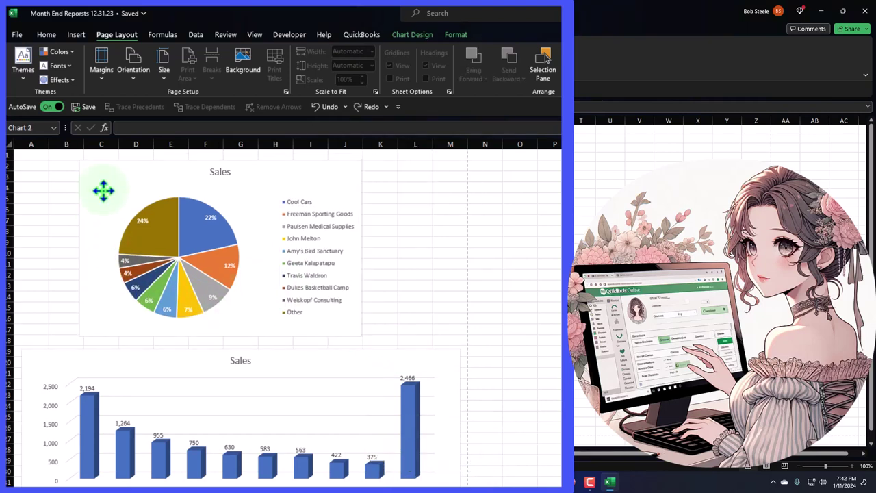
{"action": "key", "text": "ctrl+y"}
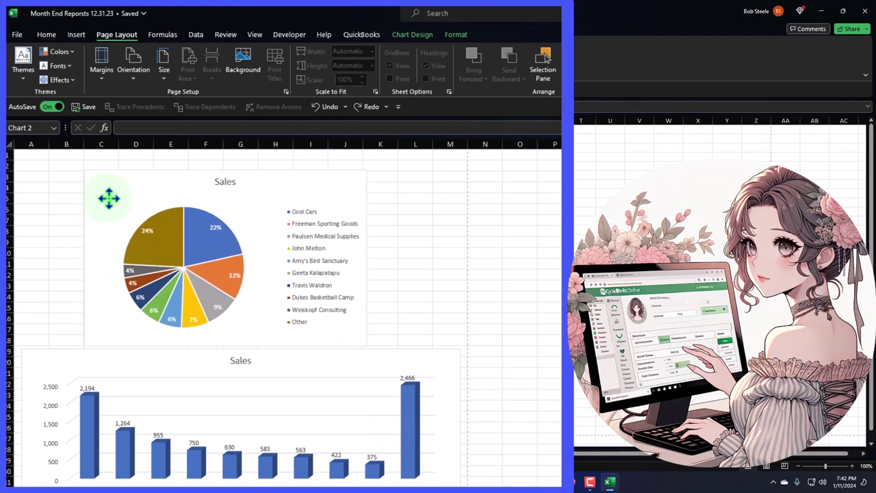
{"action": "left_click", "coordinate": [371, 168]}
{"action": "left_click", "coordinate": [308, 184]}
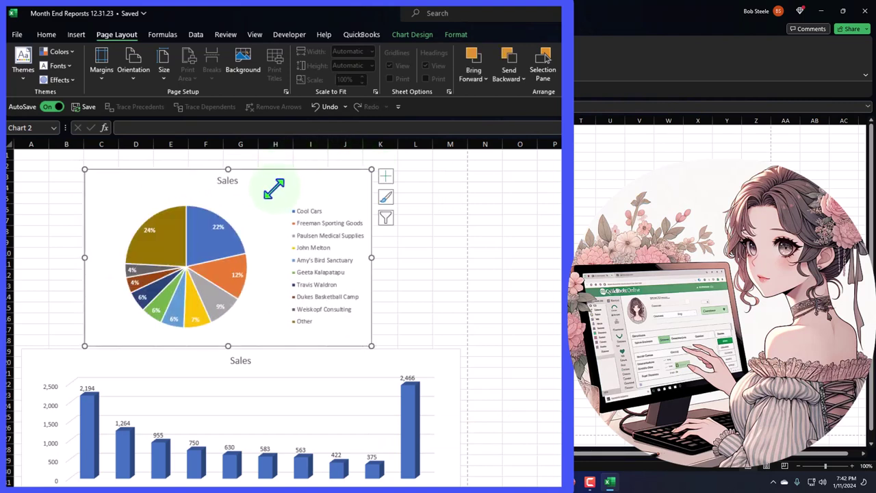
{"action": "left_click_drag", "start_coordinate": [274, 189], "coordinate": [275, 171]}
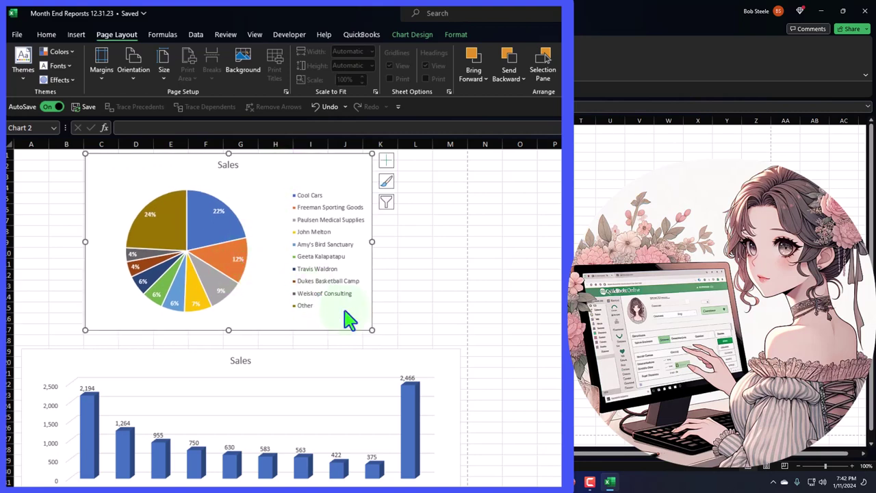
{"action": "left_click_drag", "start_coordinate": [369, 330], "coordinate": [381, 339]}
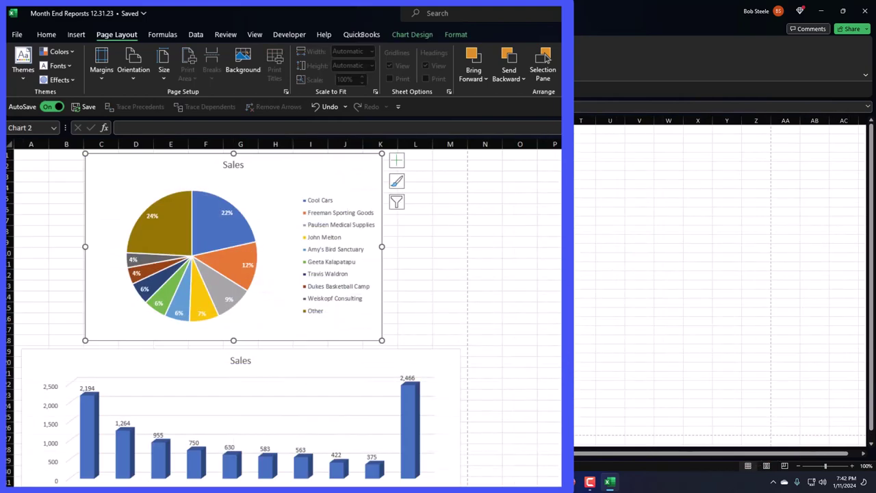
- Examine the print preview and the available print range options while the pie chart is selected, and return to the worksheet
{"action": "left_click", "coordinate": [13, 30]}
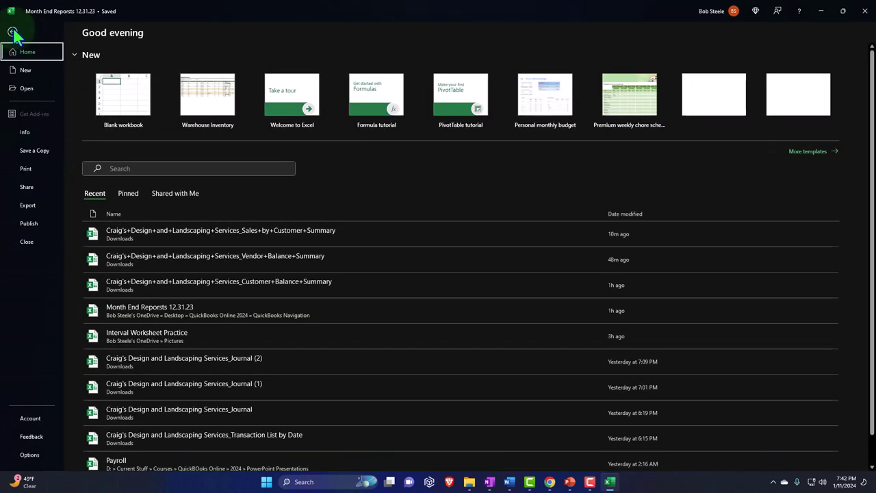
{"action": "left_click", "coordinate": [34, 169]}
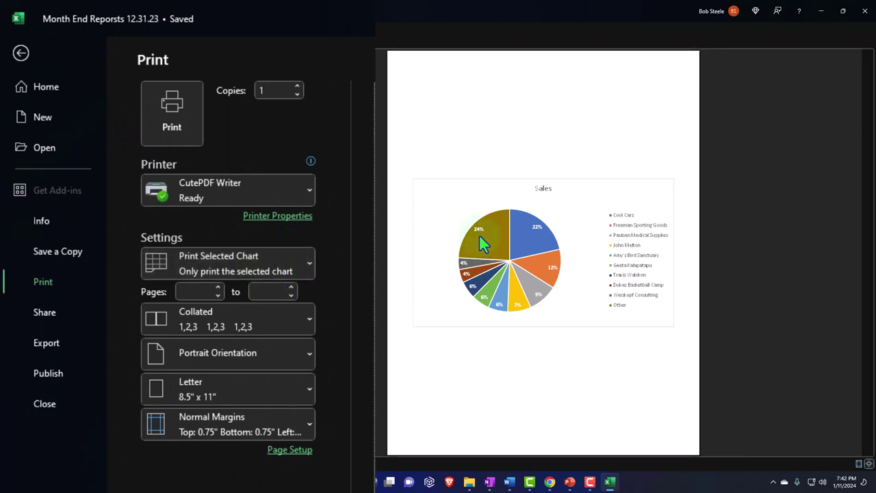
{"action": "left_click", "coordinate": [305, 204]}
{"action": "left_click", "coordinate": [304, 204]}
{"action": "left_click", "coordinate": [304, 204]}
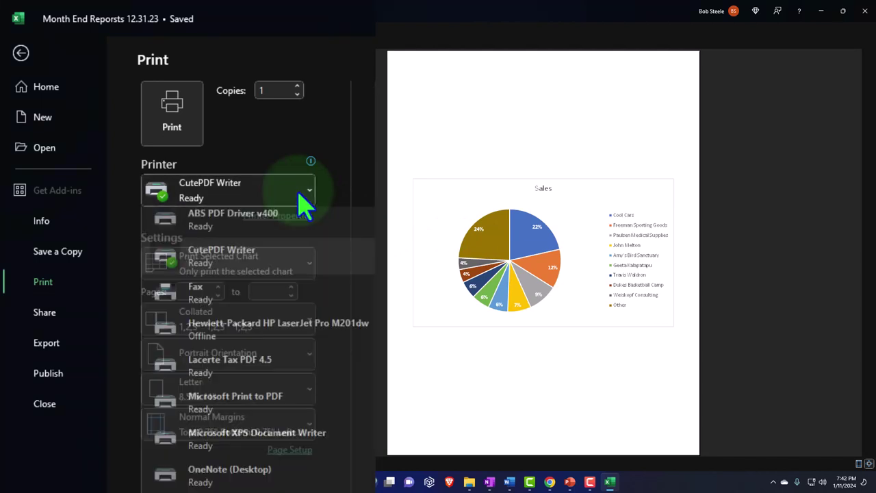
{"action": "left_click", "coordinate": [312, 195]}
{"action": "left_click", "coordinate": [301, 271]}
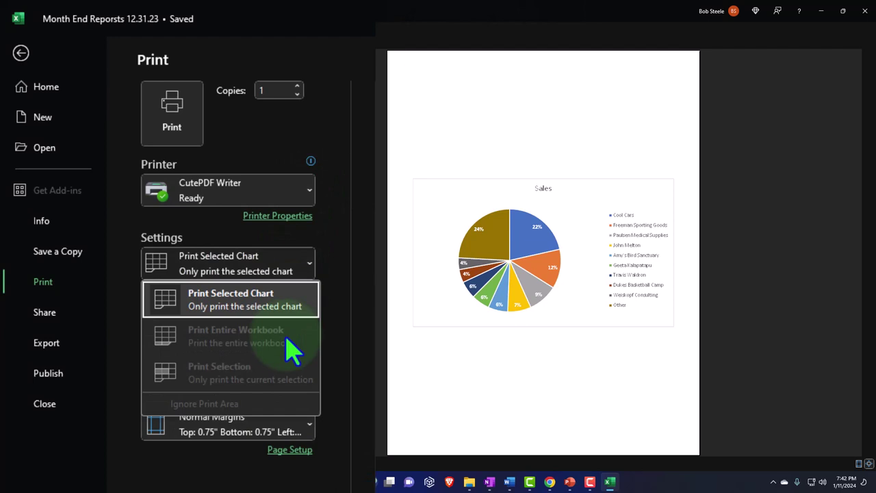
{"action": "left_click", "coordinate": [303, 274]}
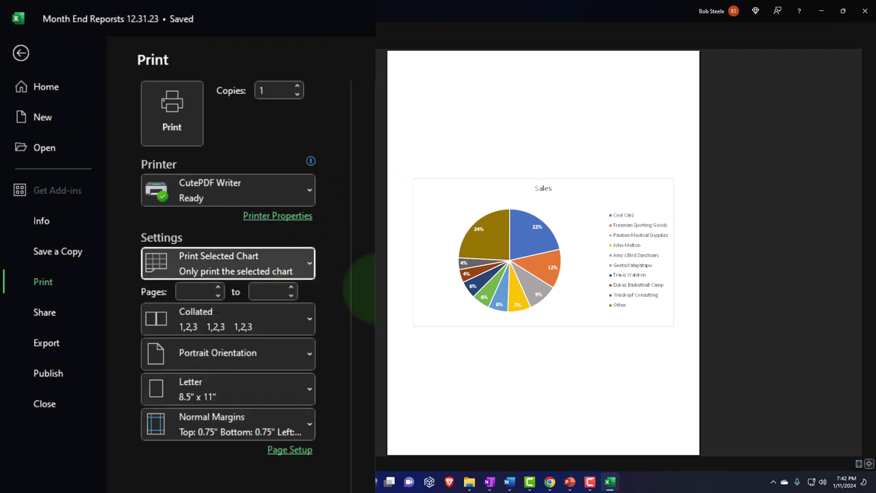
{"action": "left_click", "coordinate": [74, 119]}
{"action": "left_click", "coordinate": [18, 46]}
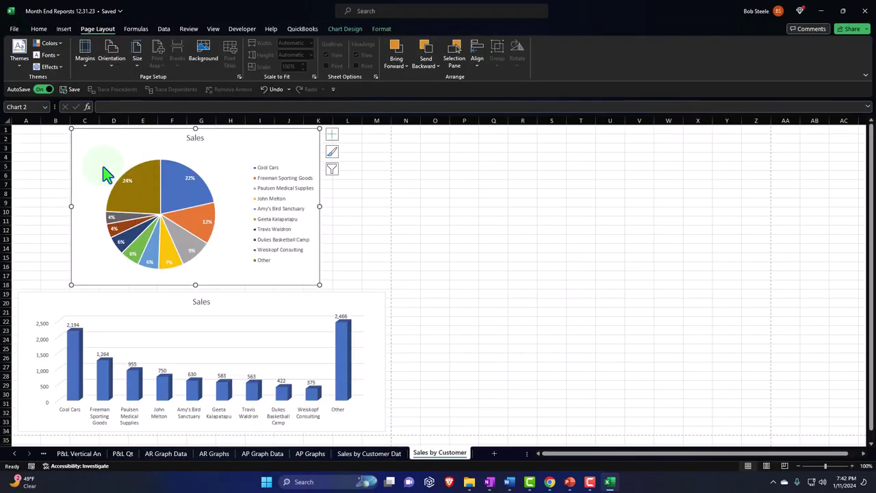
- Switch to the Sales by Customer Dat sheet and set the print range to Print Entire Workbook
{"action": "left_click", "coordinate": [582, 409]}
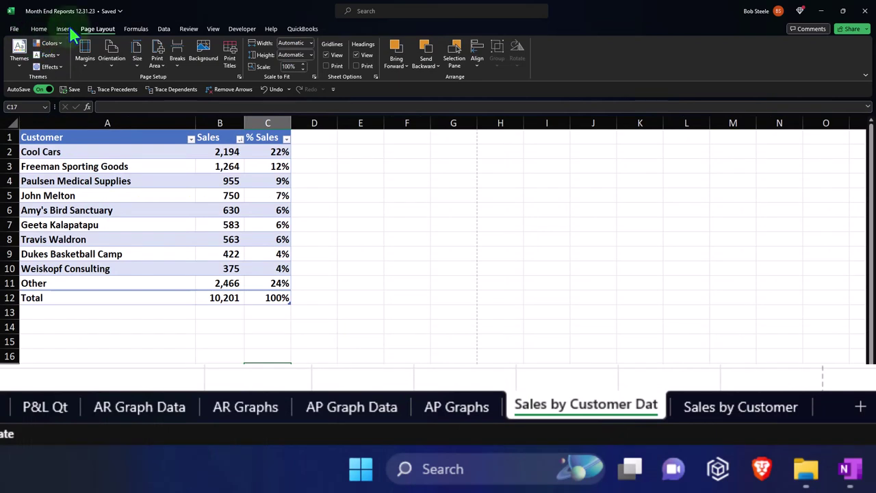
{"action": "left_click", "coordinate": [17, 29]}
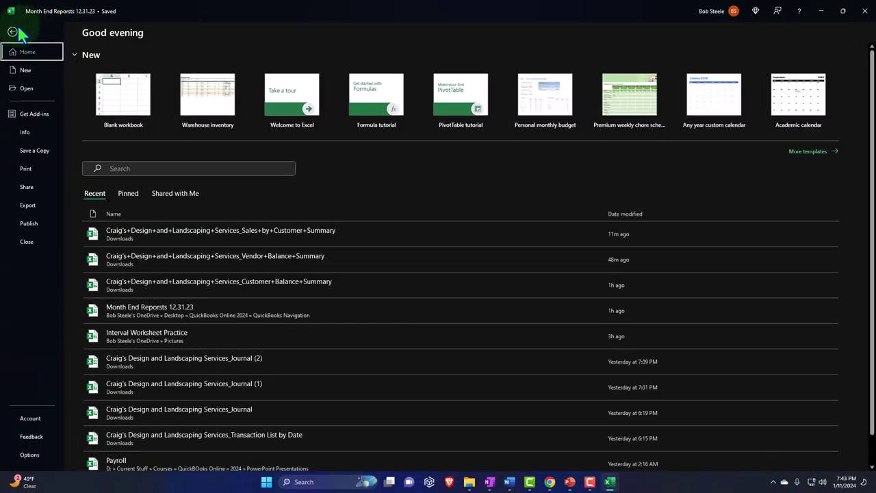
{"action": "left_click", "coordinate": [31, 172]}
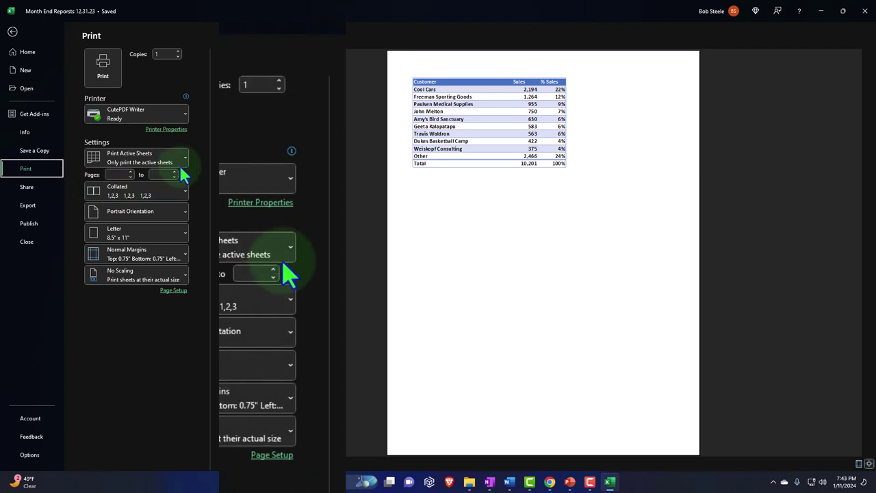
{"action": "left_click", "coordinate": [182, 164]}
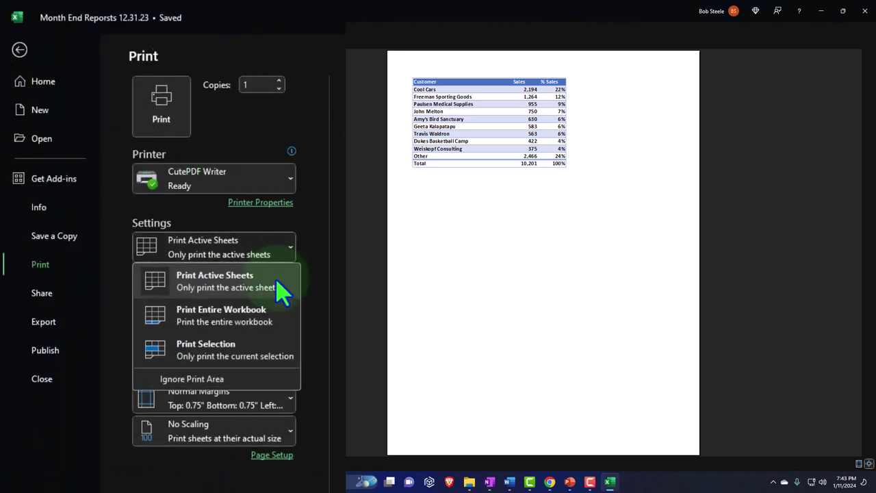
{"action": "left_click", "coordinate": [274, 313]}
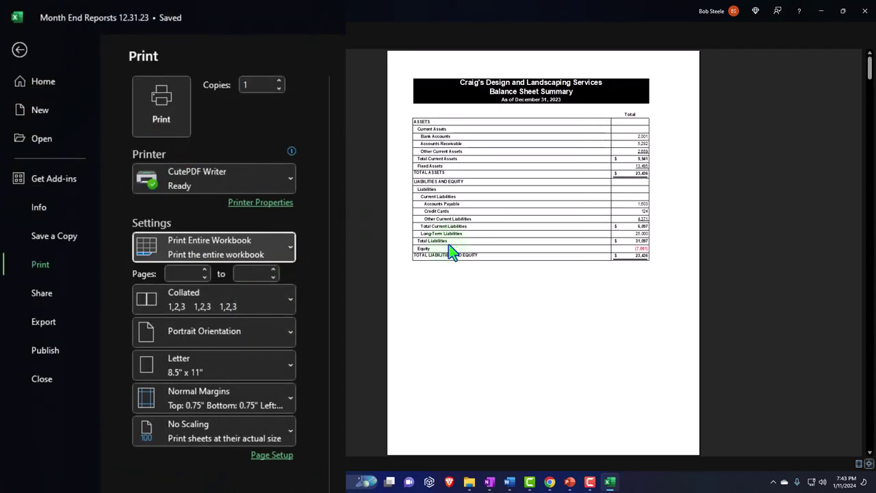
- Examine the print preview pages of the entire workbook through to the Sales charts, and return to the worksheet
{"action": "scroll", "coordinate": [448, 251], "scroll_direction": "down", "scroll_amount": 2}
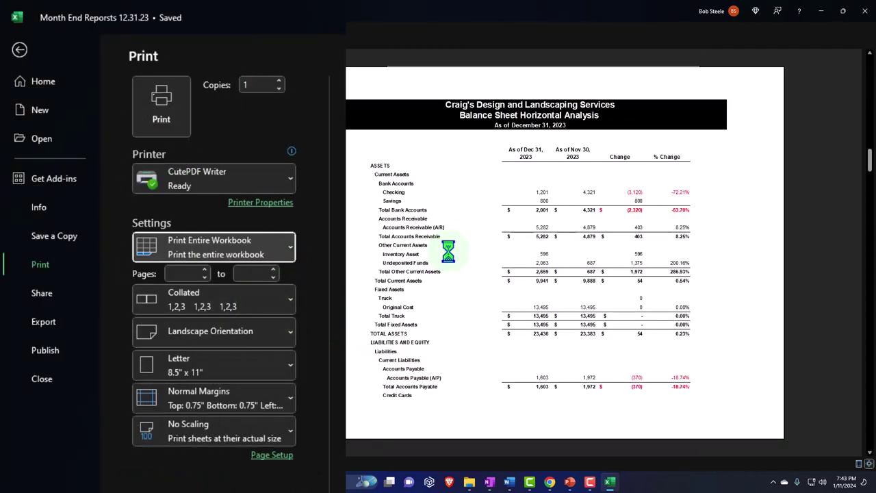
{"action": "scroll", "coordinate": [449, 255], "scroll_direction": "down", "scroll_amount": 1}
{"action": "scroll", "coordinate": [447, 251], "scroll_direction": "down", "scroll_amount": 2}
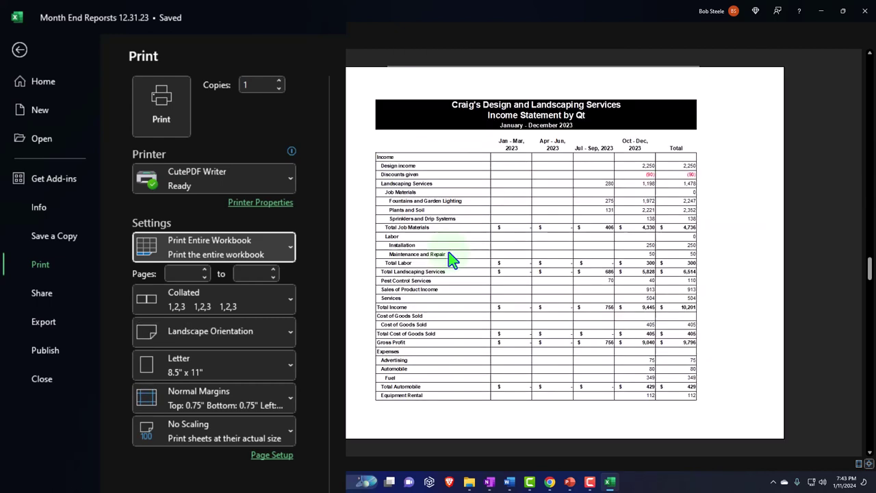
{"action": "scroll", "coordinate": [448, 252], "scroll_direction": "down", "scroll_amount": 1}
{"action": "scroll", "coordinate": [448, 252], "scroll_direction": "down", "scroll_amount": 4}
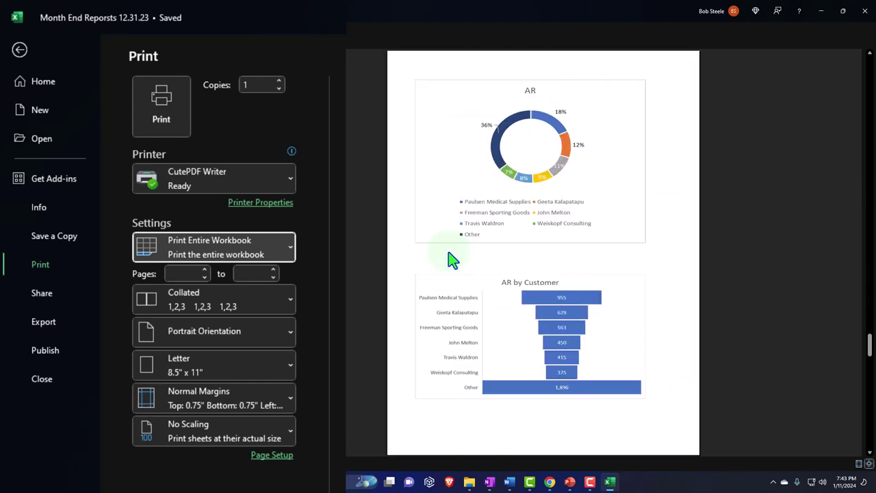
{"action": "scroll", "coordinate": [448, 252], "scroll_direction": "down", "scroll_amount": 3}
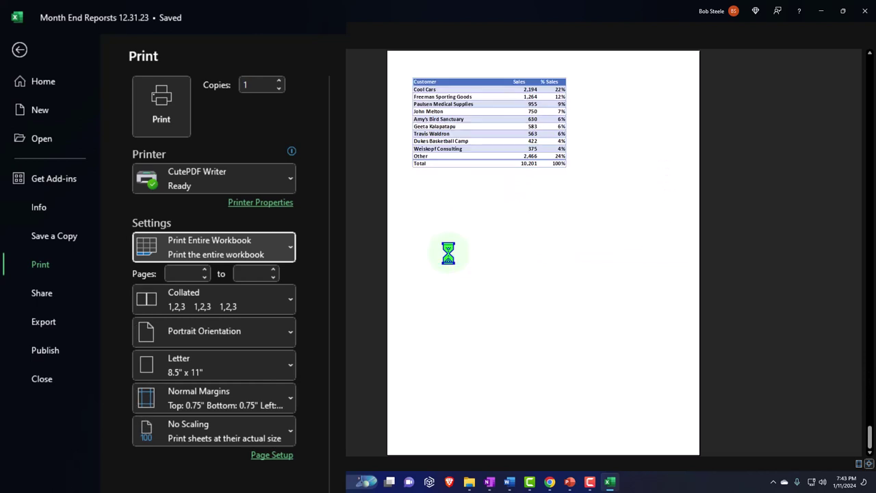
{"action": "scroll", "coordinate": [451, 262], "scroll_direction": "down", "scroll_amount": 1}
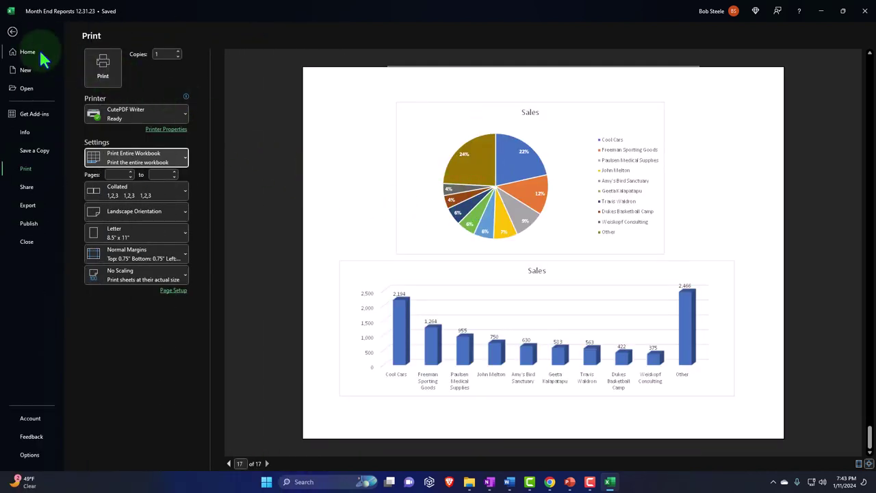
{"action": "left_click", "coordinate": [12, 32]}
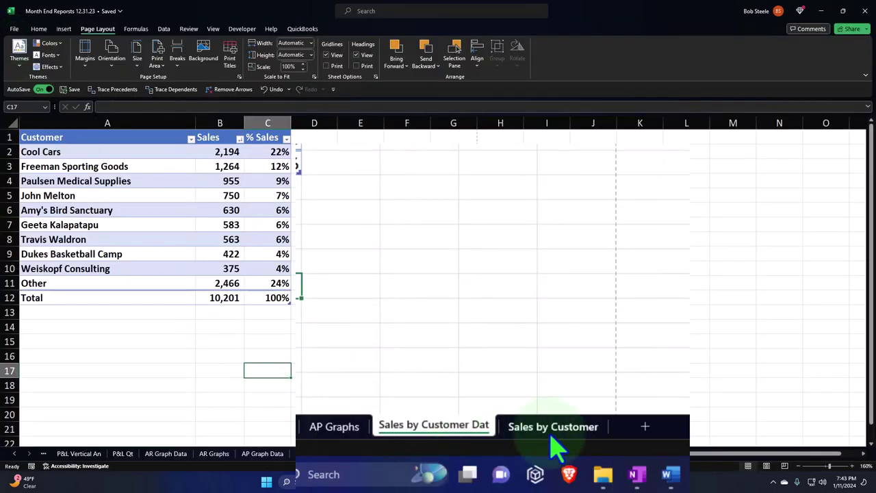
- Hide the Sales by Customer Dat sheet and check the neighbouring AP Graphs and Sales by Customer sheets
{"action": "right_click", "coordinate": [457, 437]}
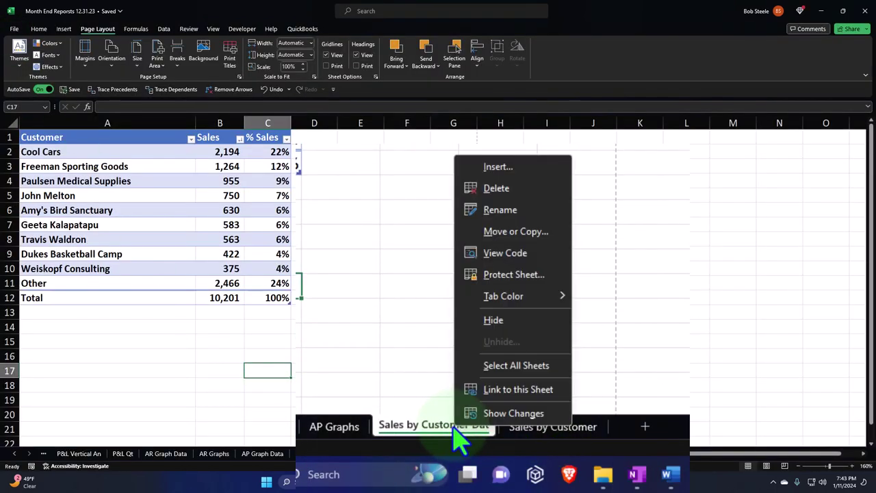
{"action": "left_click", "coordinate": [493, 322]}
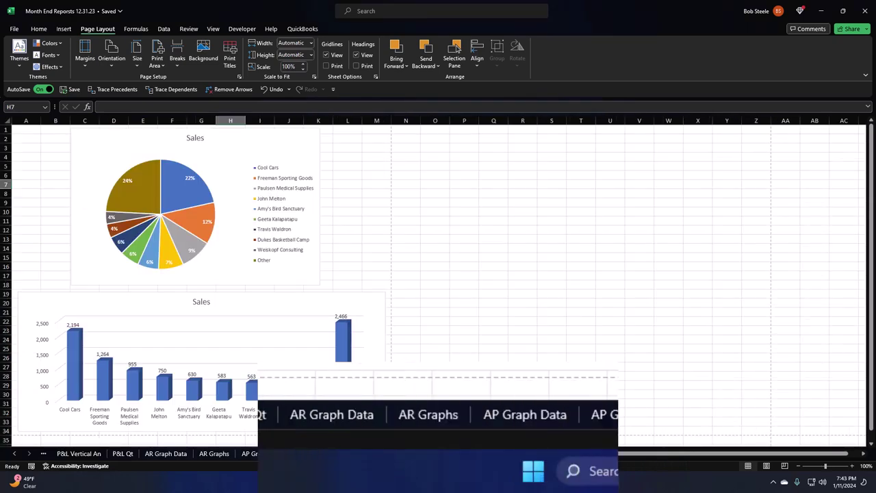
{"action": "left_click", "coordinate": [699, 424]}
{"action": "left_click", "coordinate": [640, 426]}
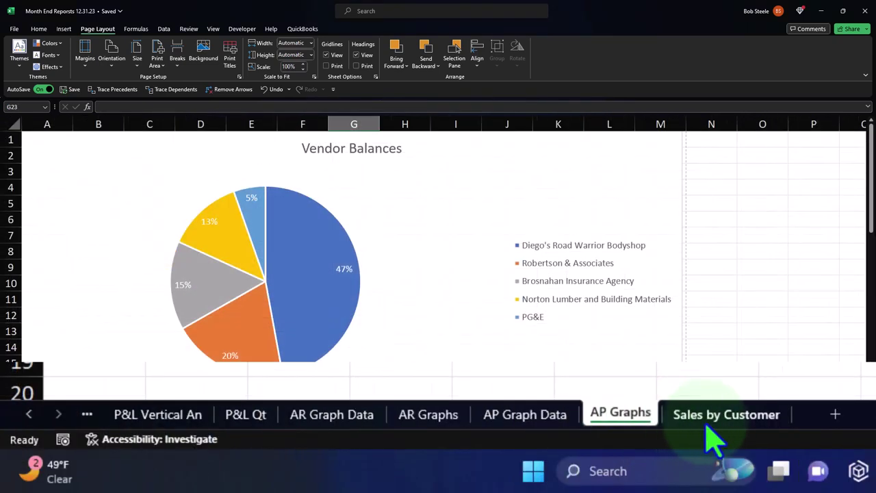
{"action": "left_click", "coordinate": [701, 426]}
{"action": "left_click", "coordinate": [639, 426]}
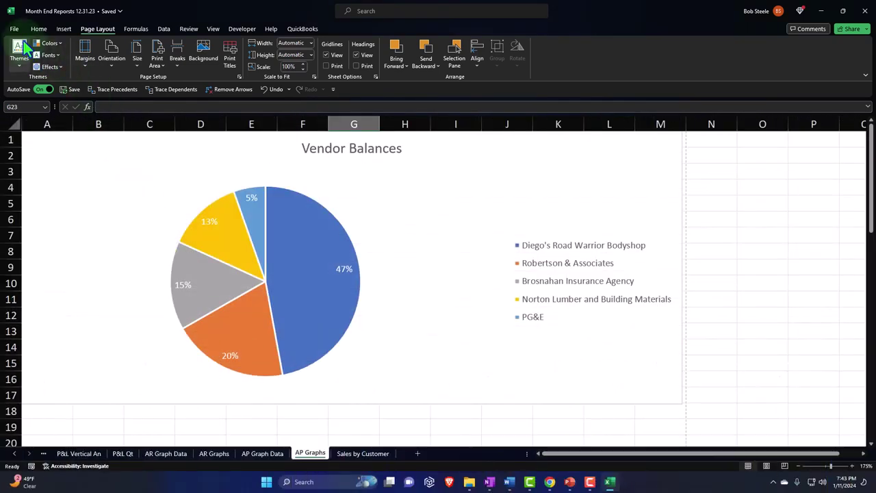
{"action": "left_click", "coordinate": [15, 29]}
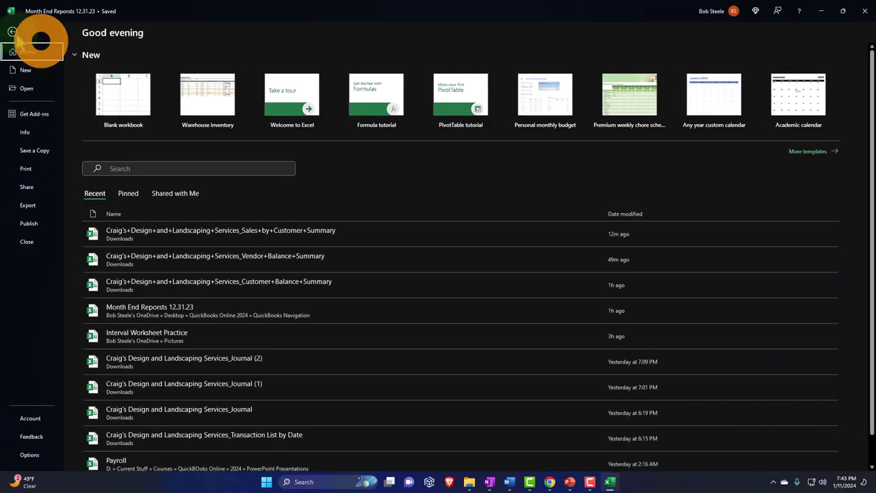
{"action": "left_click", "coordinate": [13, 32]}
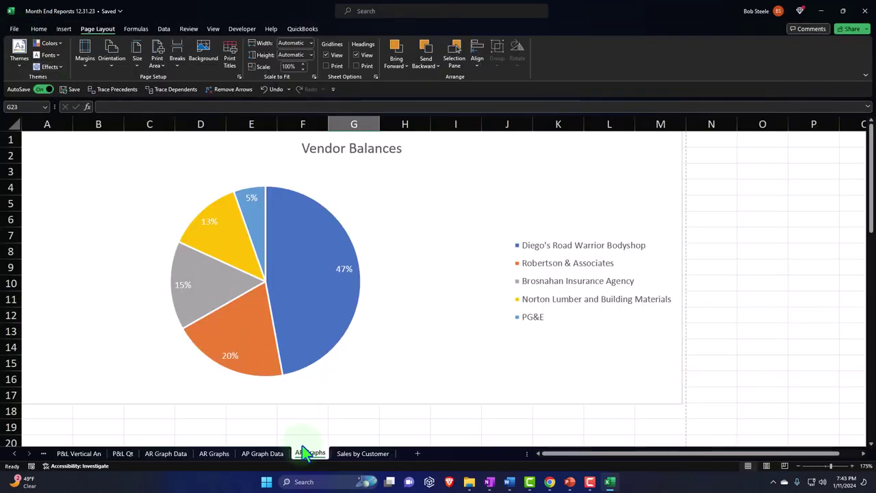
- Hide the AP Graph Data and AR Graph Data sheets
{"action": "left_click", "coordinate": [273, 453]}
{"action": "right_click", "coordinate": [384, 463]}
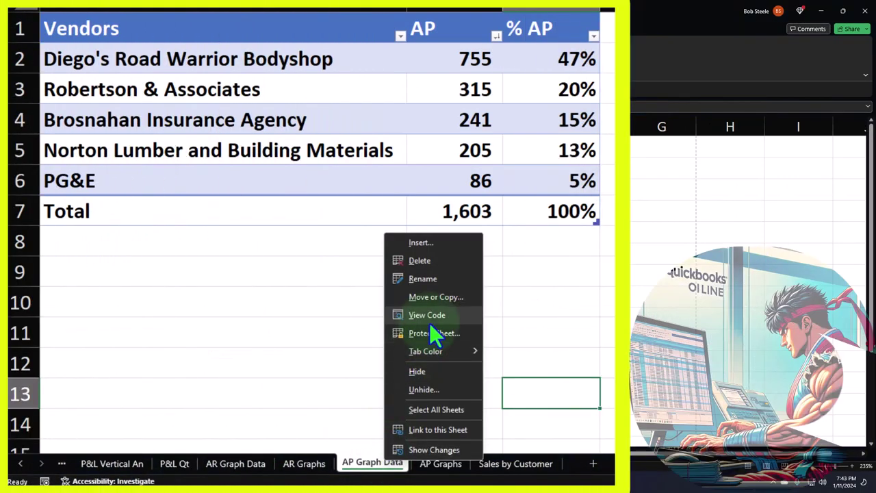
{"action": "left_click", "coordinate": [435, 371]}
{"action": "left_click", "coordinate": [246, 466]}
{"action": "right_click", "coordinate": [252, 468]}
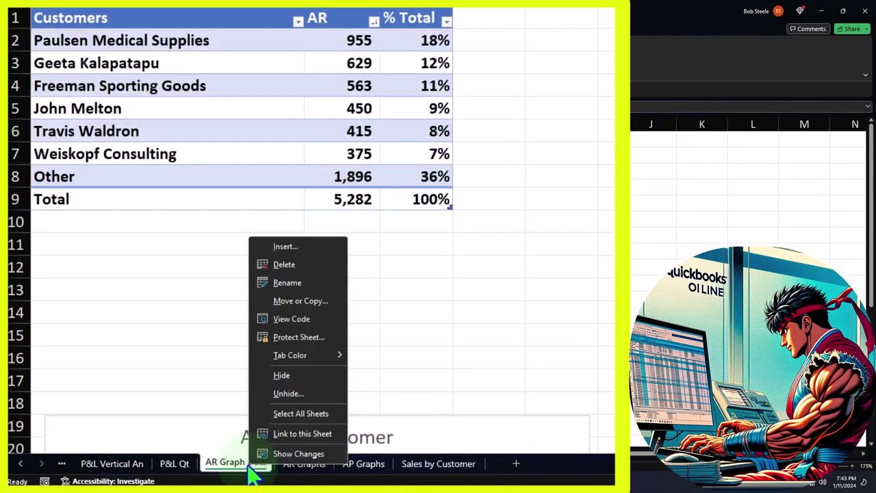
{"action": "left_click", "coordinate": [280, 375]}
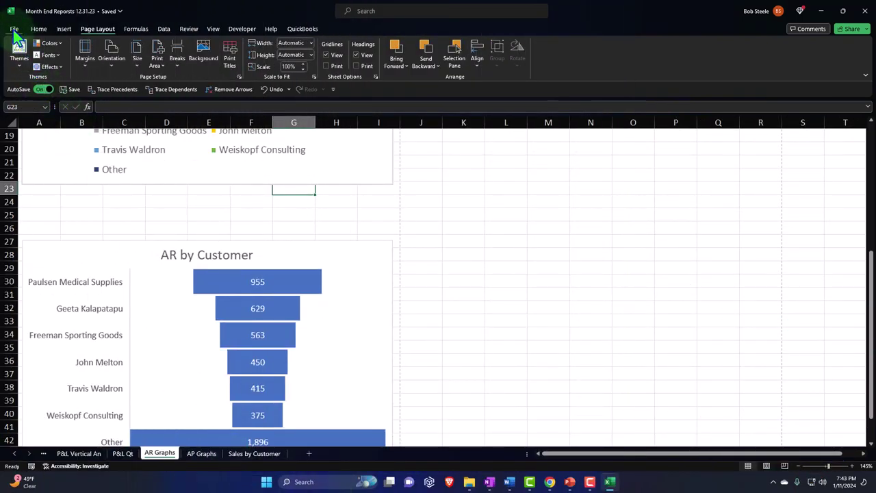
- Examine the entire workbook's print preview with the data sheets hidden, from the balance sheet summary to the Sales charts
{"action": "left_click", "coordinate": [13, 29]}
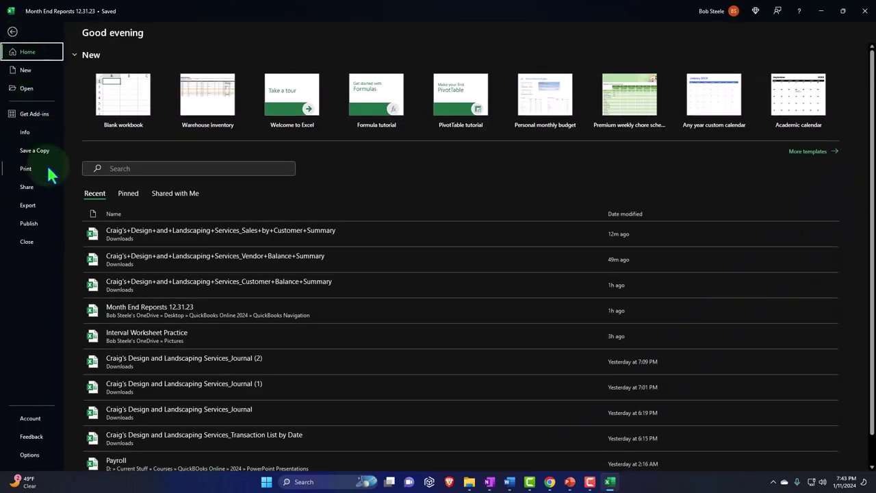
{"action": "left_click", "coordinate": [28, 168]}
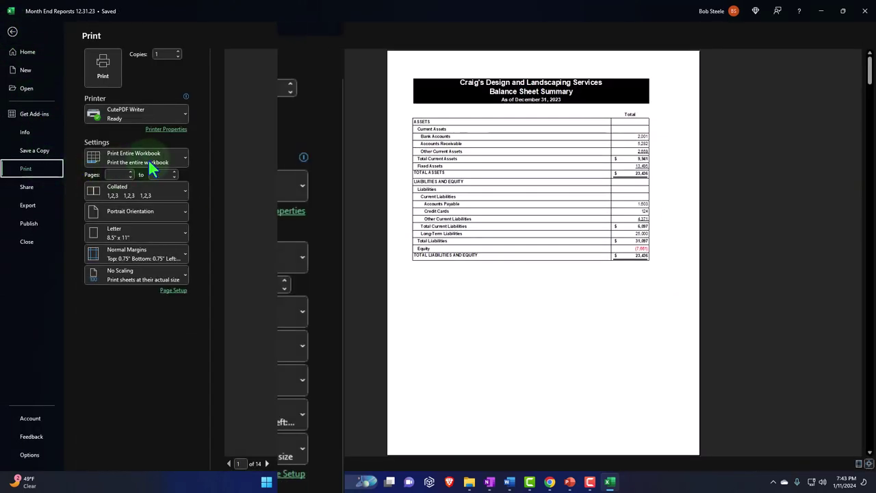
{"action": "scroll", "coordinate": [357, 237], "scroll_direction": "down", "scroll_amount": 8}
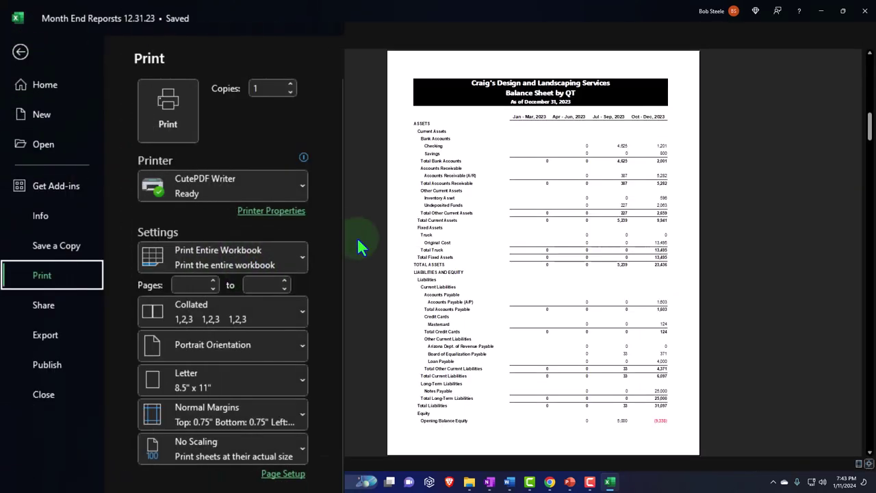
{"action": "scroll", "coordinate": [357, 237], "scroll_direction": "down", "scroll_amount": 5}
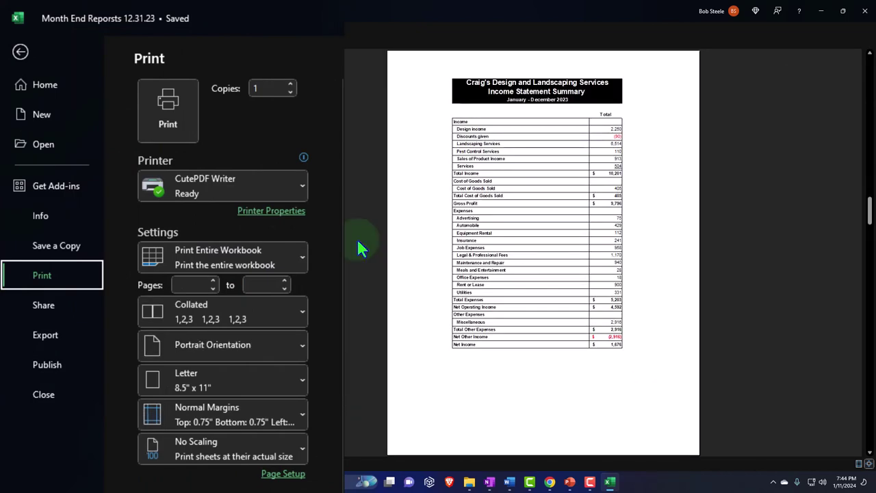
{"action": "scroll", "coordinate": [361, 249], "scroll_direction": "down", "scroll_amount": 3}
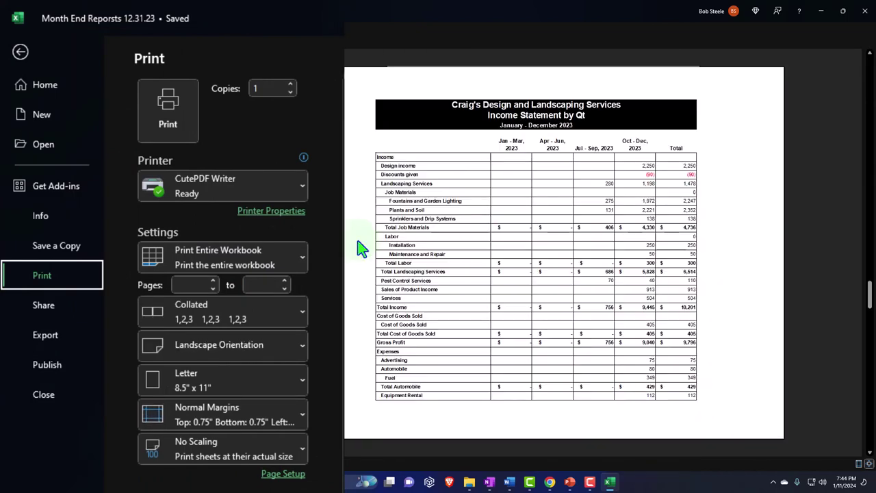
{"action": "scroll", "coordinate": [360, 248], "scroll_direction": "down", "scroll_amount": 4}
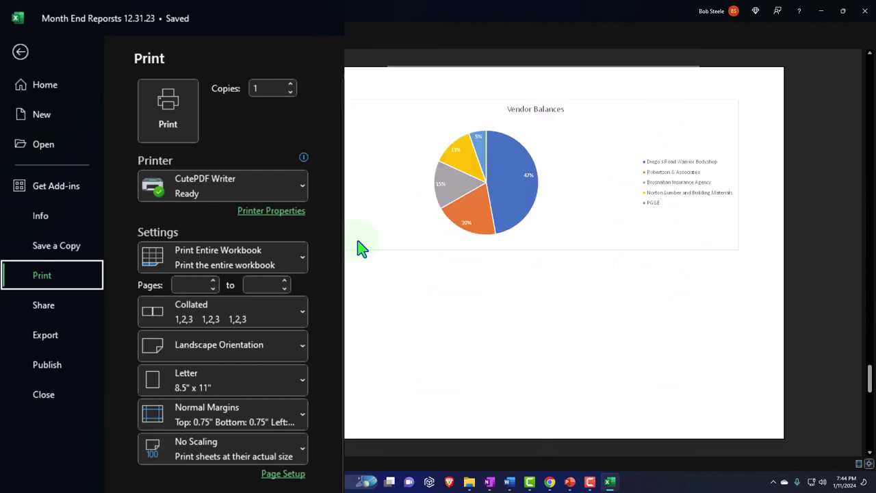
{"action": "scroll", "coordinate": [359, 241], "scroll_direction": "up", "scroll_amount": 2}
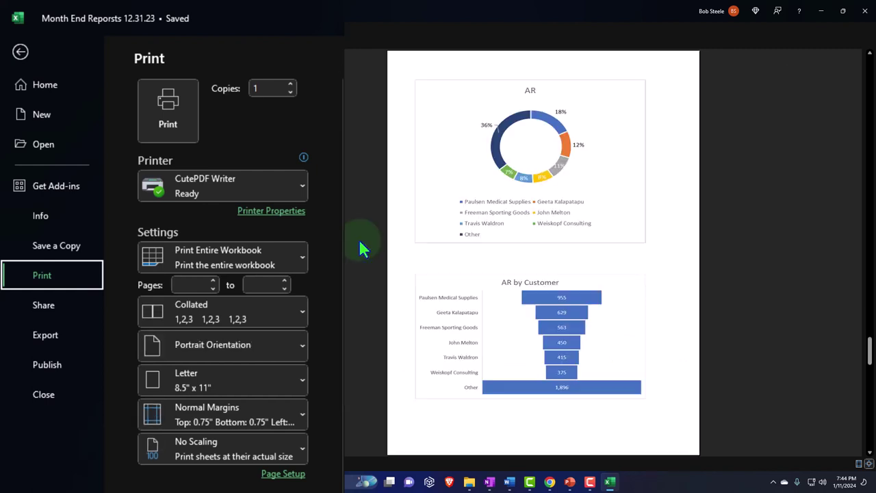
{"action": "scroll", "coordinate": [361, 248], "scroll_direction": "down", "scroll_amount": 2}
{"action": "scroll", "coordinate": [361, 249], "scroll_direction": "down", "scroll_amount": 1}
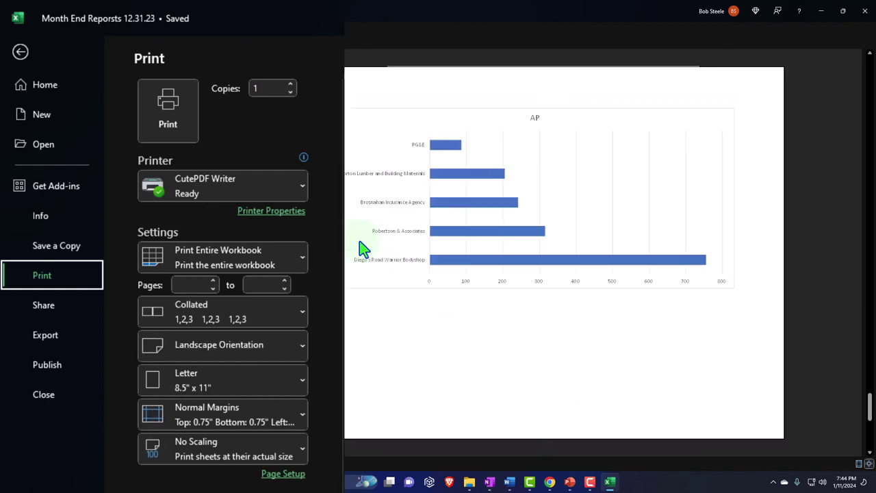
{"action": "scroll", "coordinate": [361, 249], "scroll_direction": "down", "scroll_amount": 1}
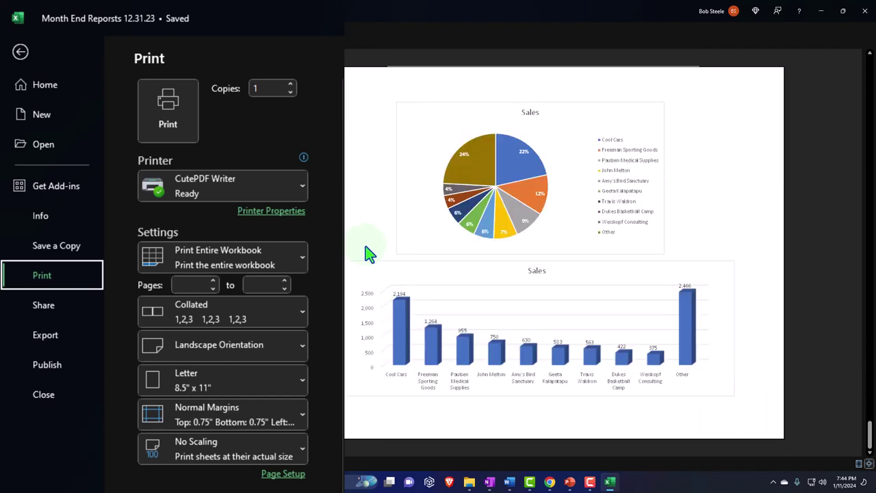
- Print the entire workbook with CutePDF Writer, replacing the existing Month End Reporsts 12.31.23 PDF in the QuickBooks Navigation folder
{"action": "left_click", "coordinate": [167, 113]}
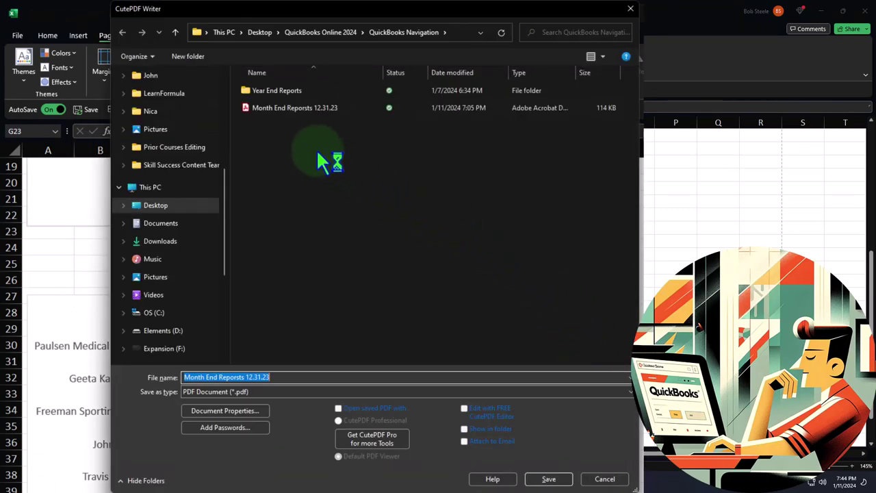
{"action": "double_click", "coordinate": [274, 108]}
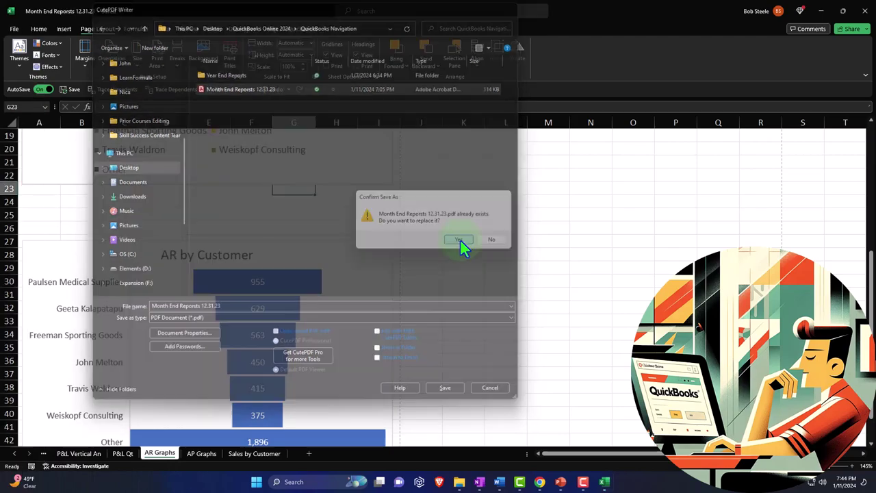
{"action": "left_click", "coordinate": [458, 239]}
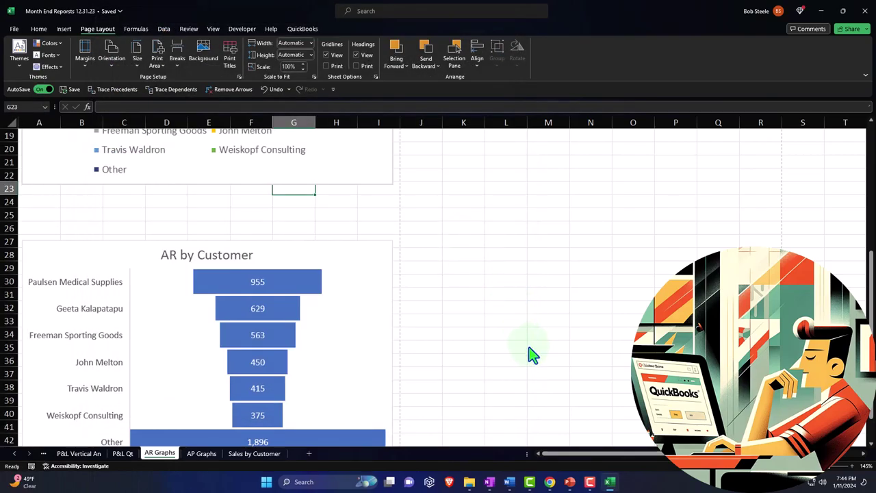
- Open the Month End Reporsts 12.31.23 PDF from the QuickBooks Navigation folder and hide the viewer's tools pane
{"action": "mouse_move", "coordinate": [469, 481]}
{"action": "left_click", "coordinate": [530, 430]}
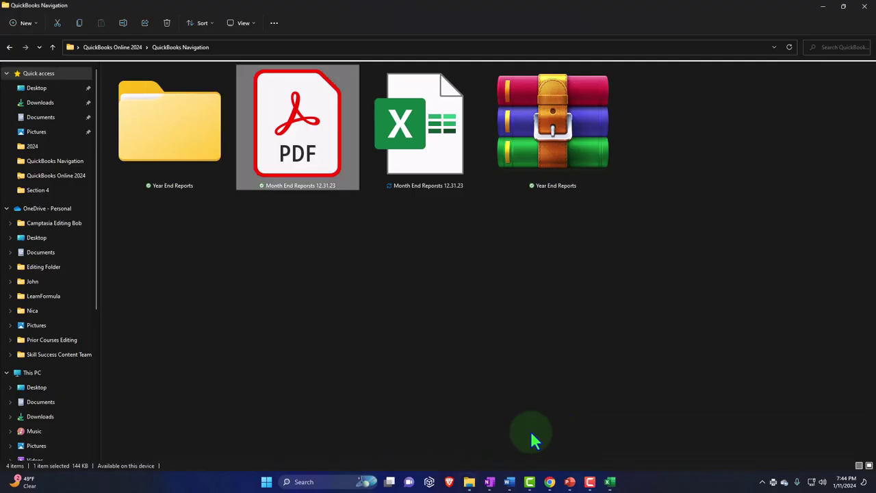
{"action": "double_click", "coordinate": [299, 167]}
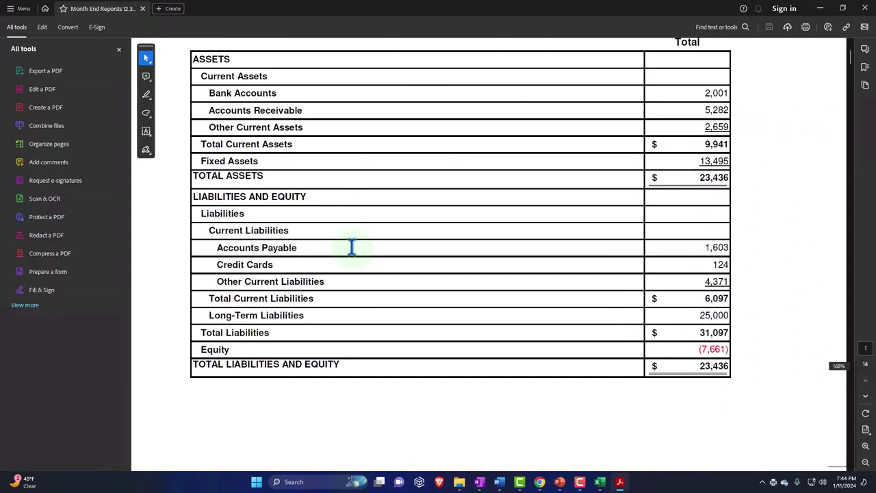
{"action": "left_click", "coordinate": [117, 50]}
- Examine the financial statement pages of the printed PDF, from the balance sheet summary through the income statement reports
{"action": "scroll", "coordinate": [228, 281], "scroll_direction": "down", "scroll_amount": 10}
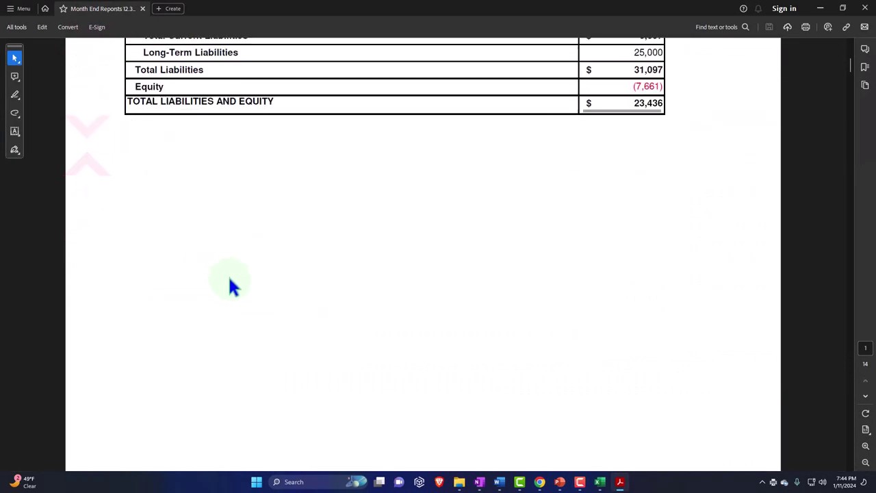
{"action": "scroll", "coordinate": [256, 287], "scroll_direction": "down", "scroll_amount": 15}
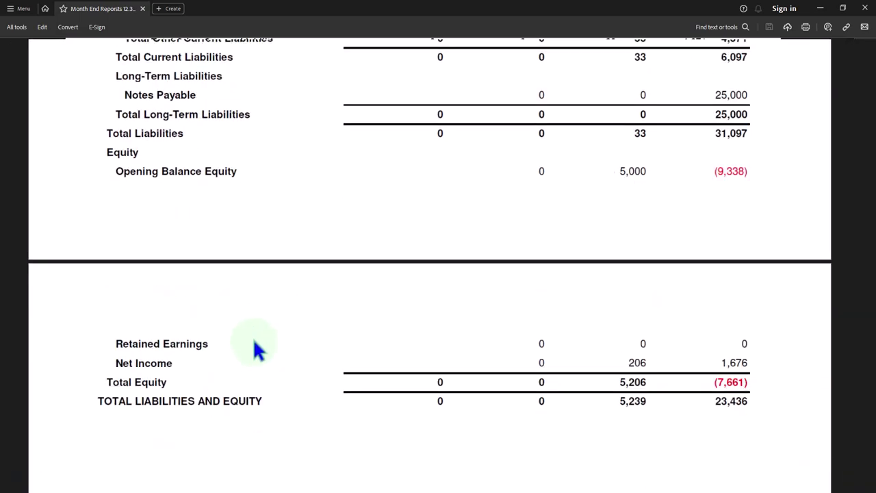
{"action": "scroll", "coordinate": [260, 361], "scroll_direction": "down", "scroll_amount": 15}
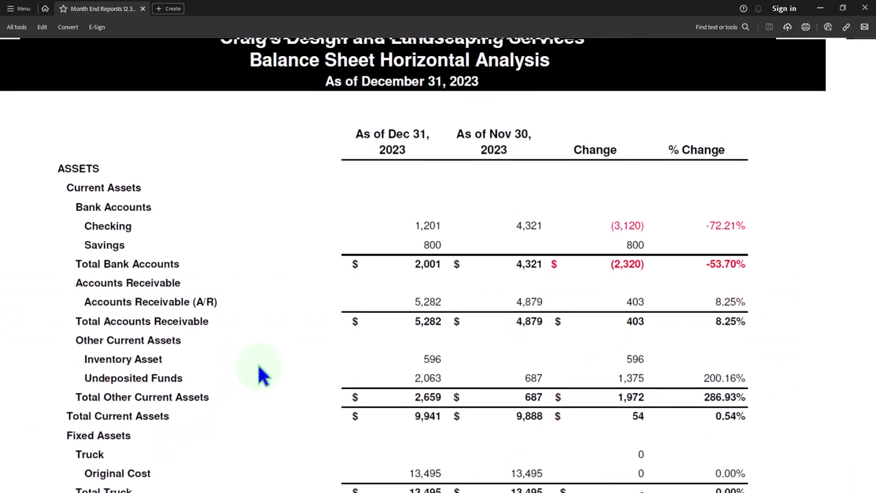
{"action": "scroll", "coordinate": [262, 365], "scroll_direction": "down", "scroll_amount": 15}
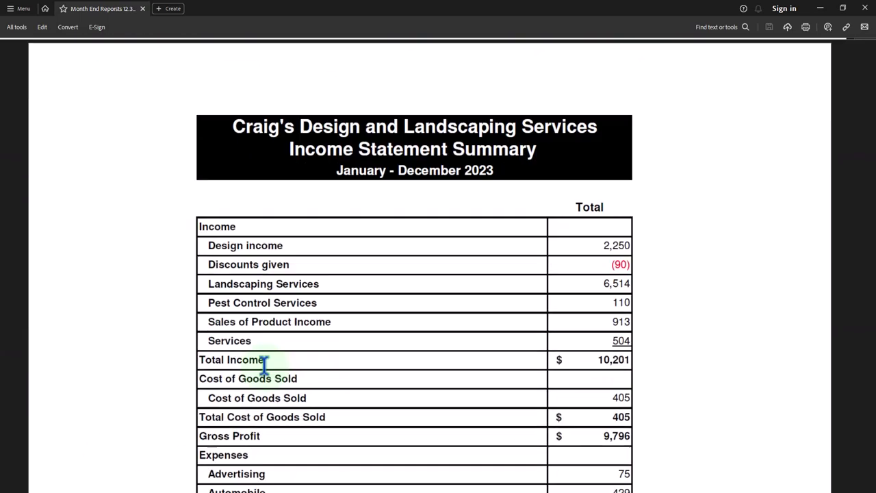
{"action": "scroll", "coordinate": [267, 383], "scroll_direction": "down", "scroll_amount": 15}
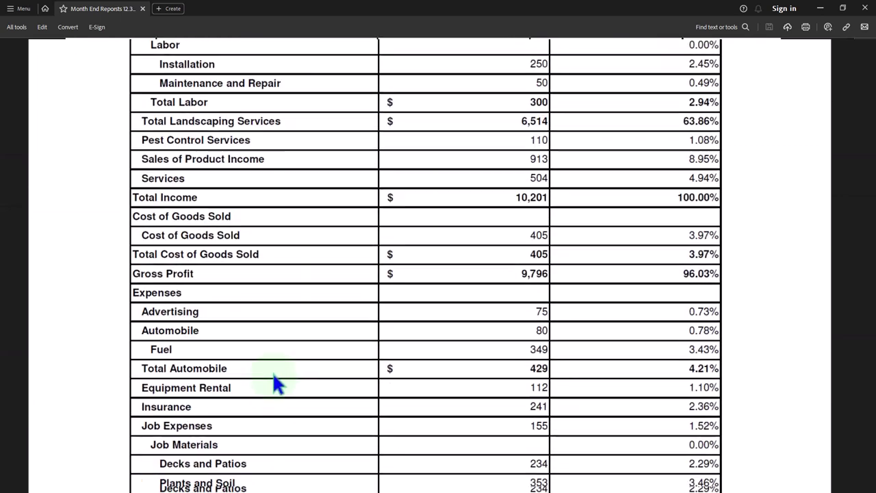
{"action": "scroll", "coordinate": [277, 379], "scroll_direction": "down", "scroll_amount": 15}
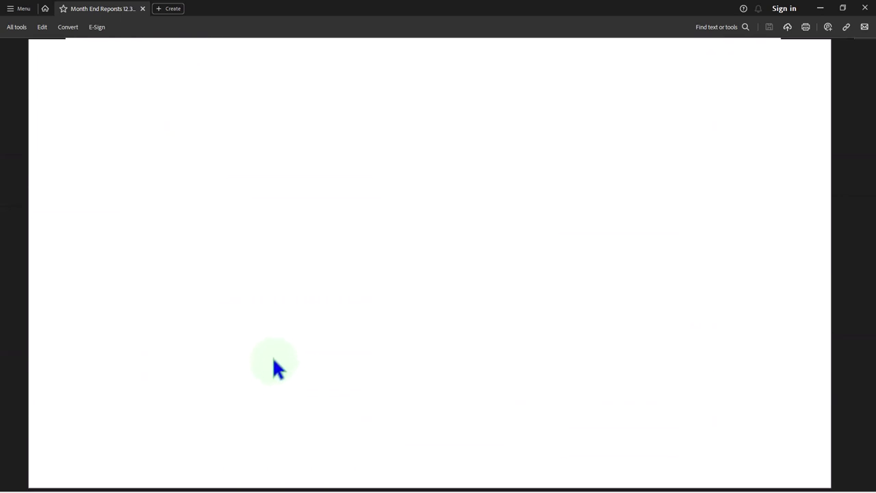
{"action": "scroll", "coordinate": [281, 375], "scroll_direction": "down", "scroll_amount": 15}
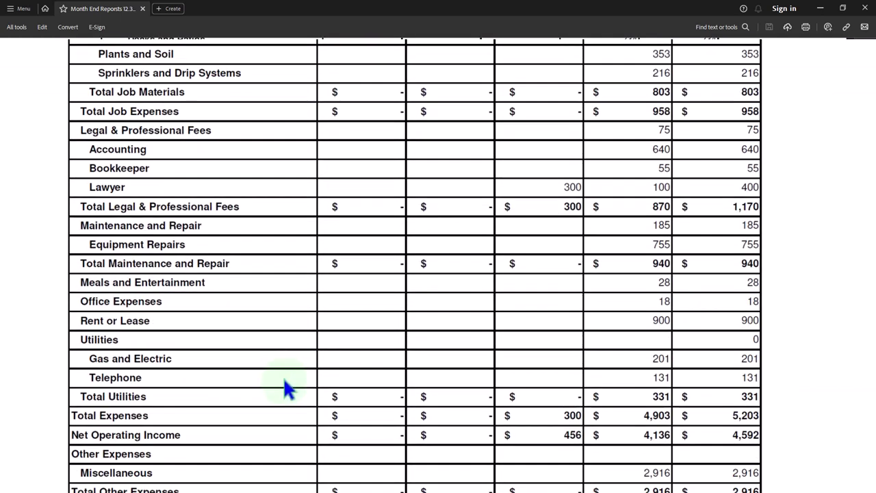
- Examine the chart pages of the PDF, covering the AR, AR by Customer, Vendor Balances and Sales charts
{"action": "scroll", "coordinate": [284, 380], "scroll_direction": "down", "scroll_amount": 10}
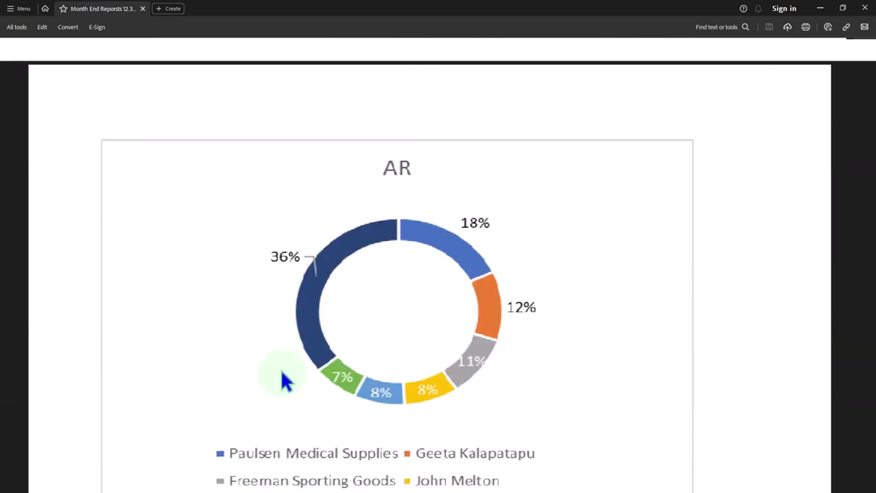
{"action": "scroll", "coordinate": [281, 373], "scroll_direction": "down", "scroll_amount": 8}
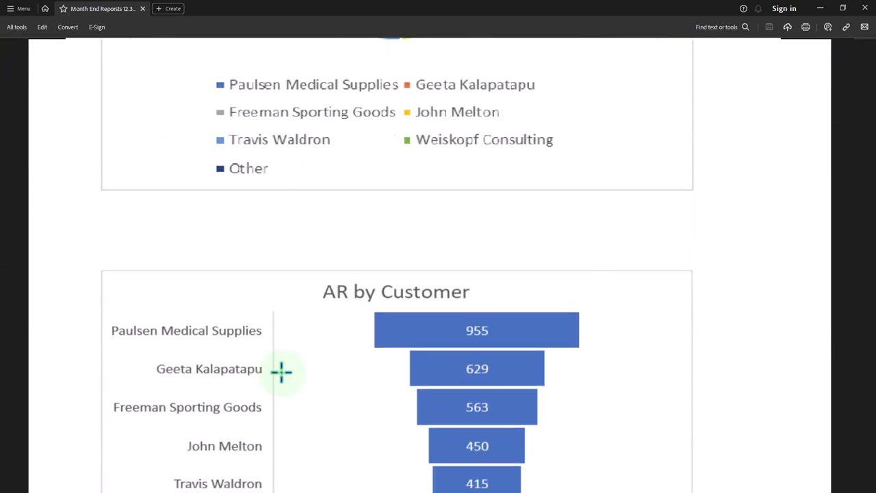
{"action": "scroll", "coordinate": [281, 373], "scroll_direction": "down", "scroll_amount": 2}
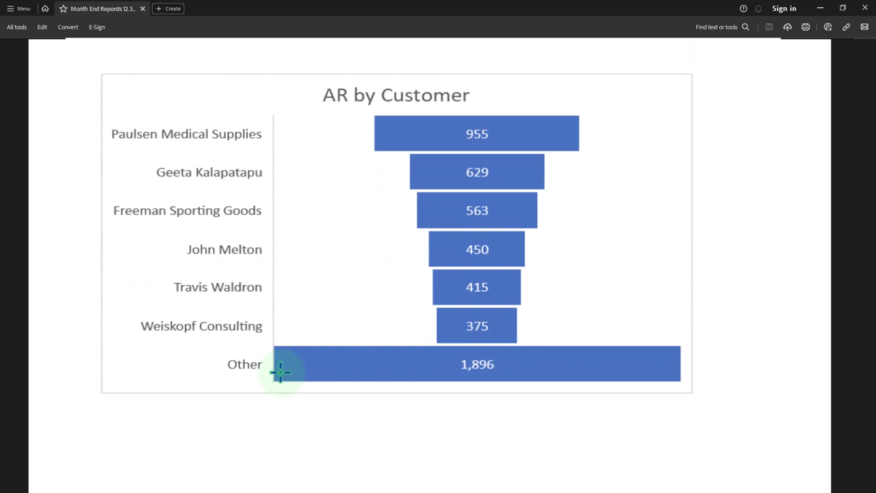
{"action": "scroll", "coordinate": [280, 373], "scroll_direction": "down", "scroll_amount": 12}
{"action": "scroll", "coordinate": [280, 373], "scroll_direction": "down", "scroll_amount": 2}
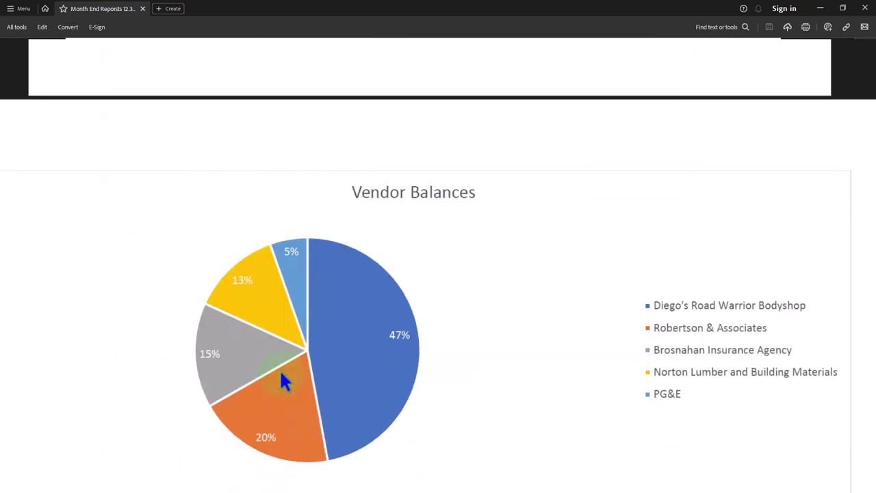
{"action": "scroll", "coordinate": [280, 373], "scroll_direction": "down", "scroll_amount": 9}
{"action": "scroll", "coordinate": [280, 373], "scroll_direction": "down", "scroll_amount": 20}
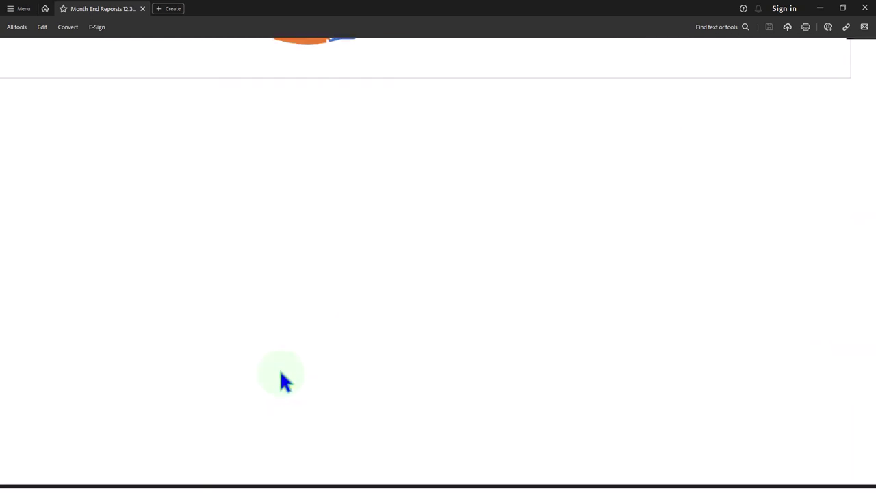
{"action": "scroll", "coordinate": [282, 373], "scroll_direction": "down", "scroll_amount": 15}
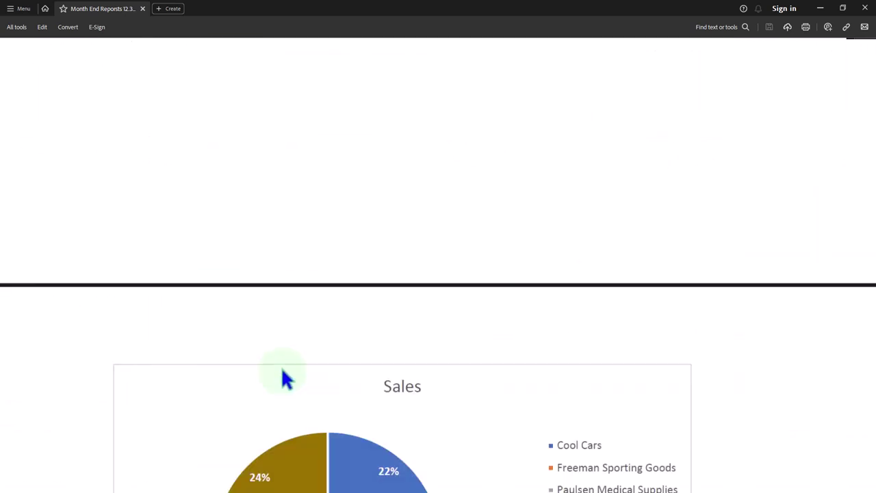
{"action": "scroll", "coordinate": [283, 377], "scroll_direction": "down", "scroll_amount": 10}
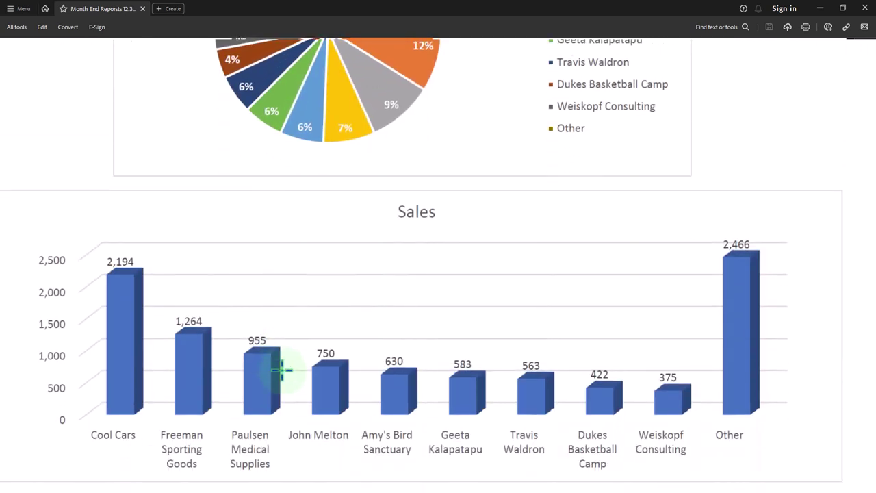
{"action": "scroll", "coordinate": [281, 369], "scroll_direction": "down", "scroll_amount": 2}
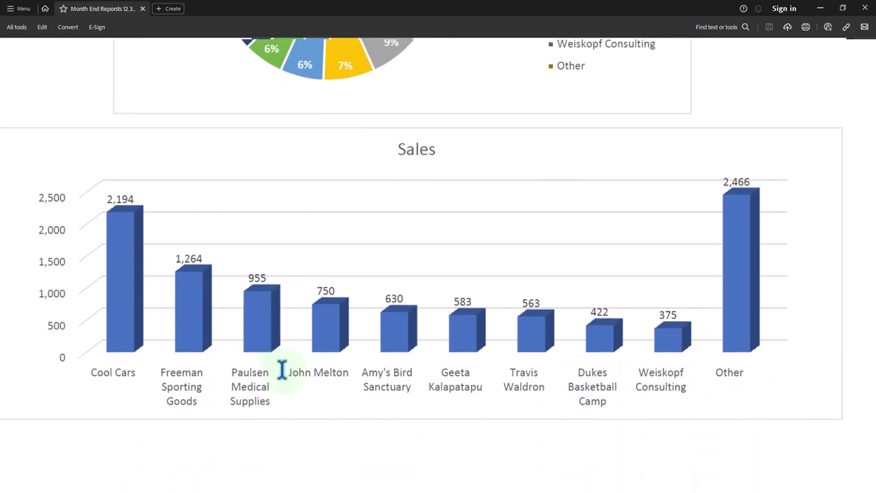
- Close the PDF and switch to the Chrome browser window
{"action": "left_click", "coordinate": [865, 8]}
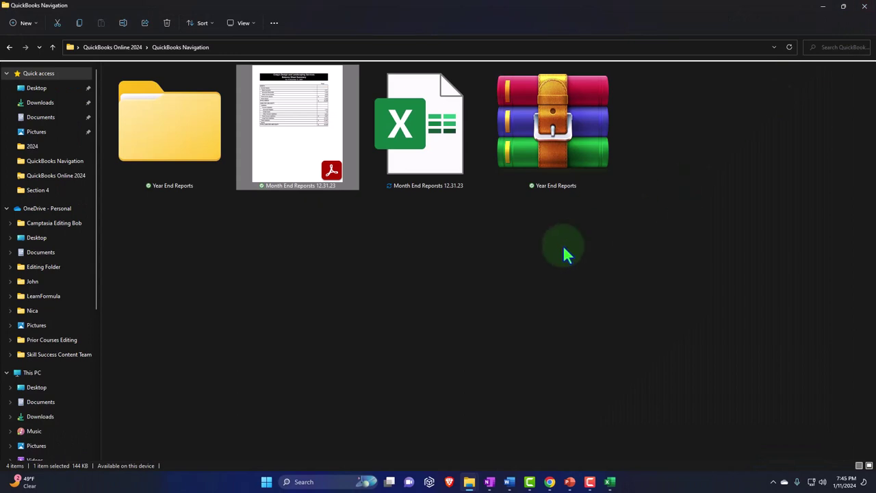
{"action": "mouse_move", "coordinate": [550, 481]}
{"action": "left_click", "coordinate": [514, 444]}
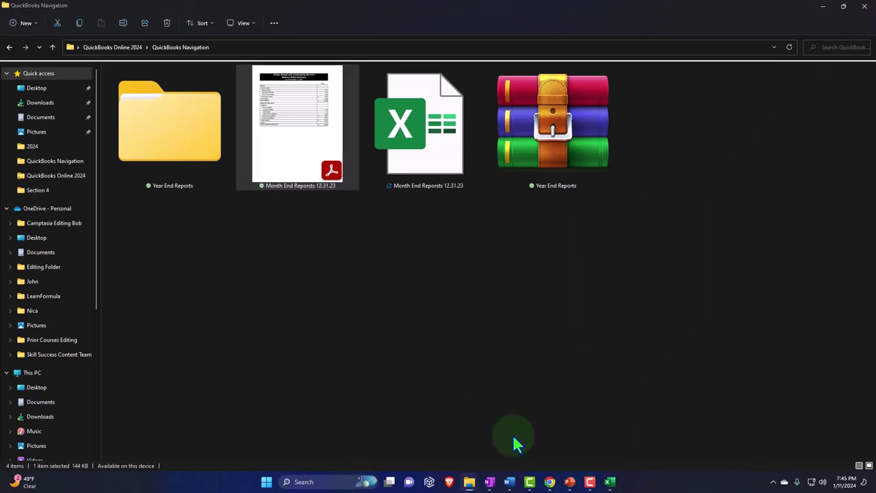